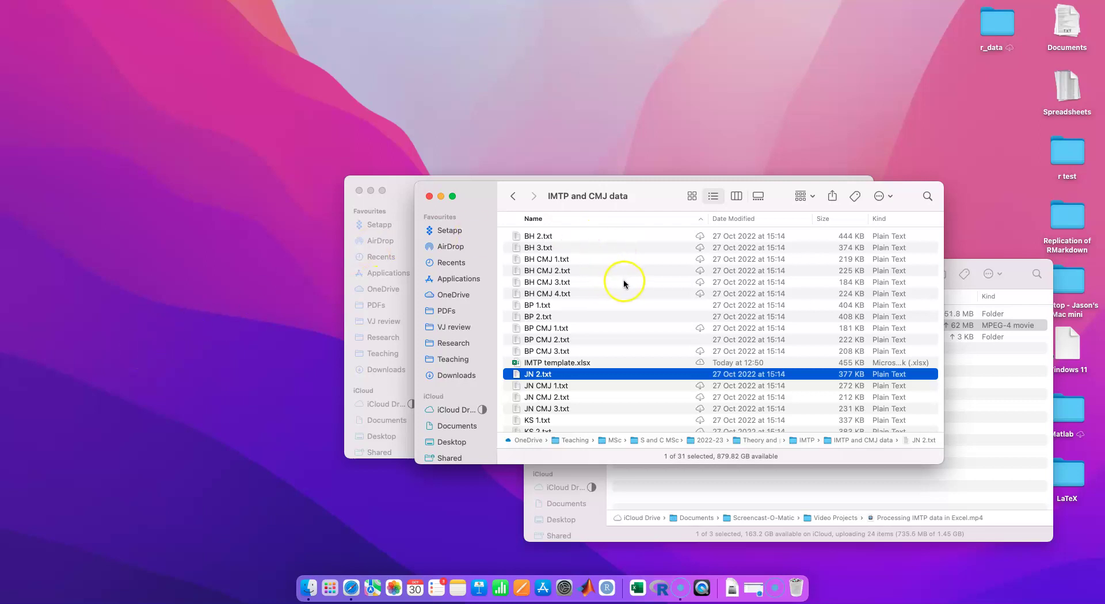
# Step: Open BP CMJ 2.txt from the IMTP and CMJ data folder with Microsoft Excel
pyautogui.scroll(-10, 623, 286)
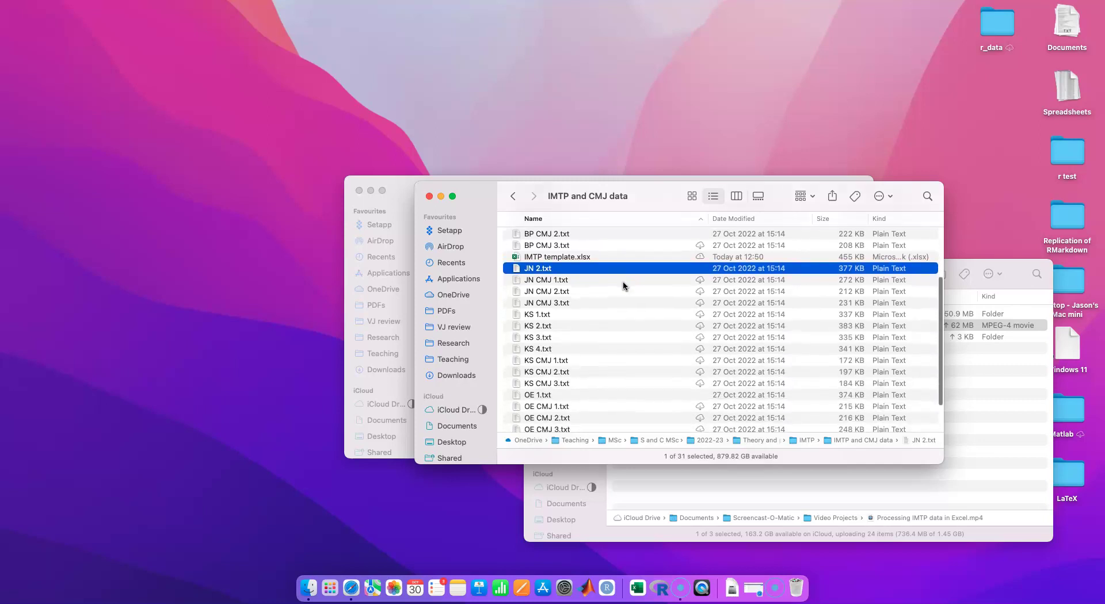
pyautogui.scroll(10, 623, 286)
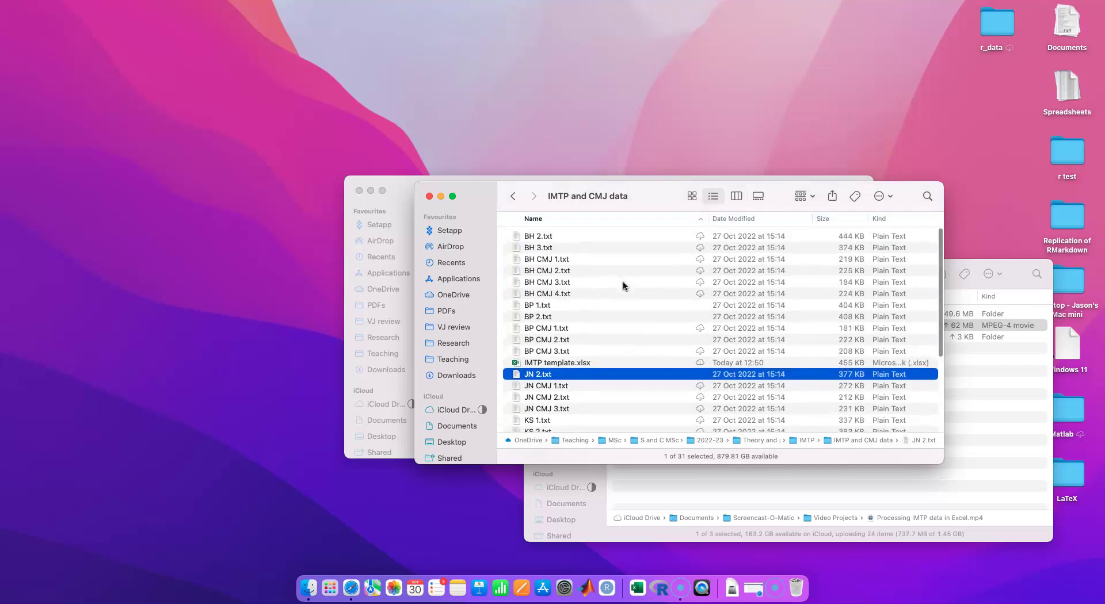
pyautogui.click(559, 343)
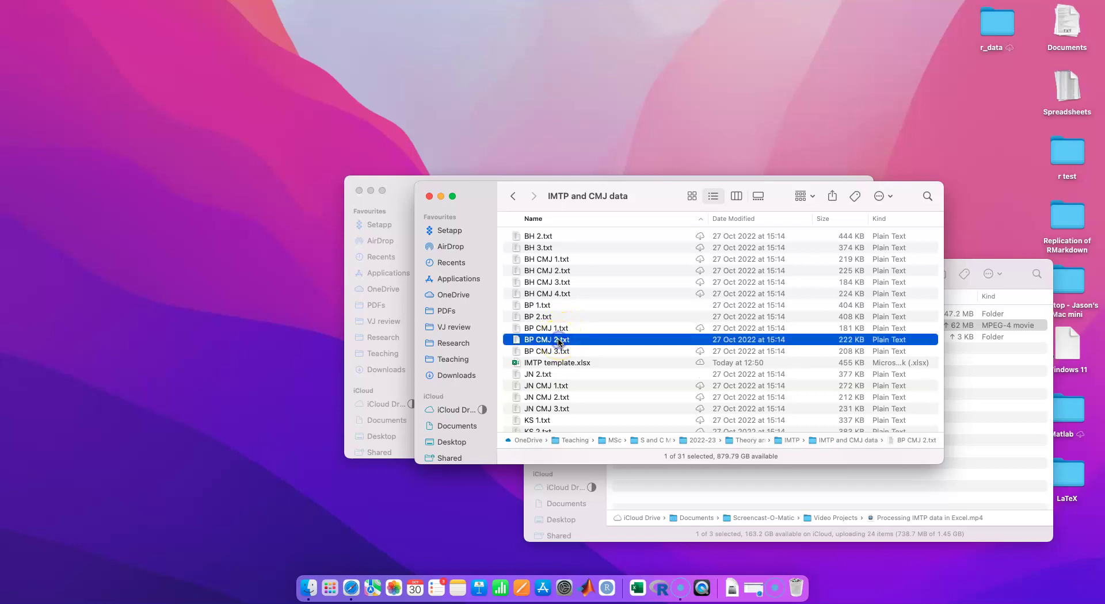
pyautogui.rightClick(559, 343)
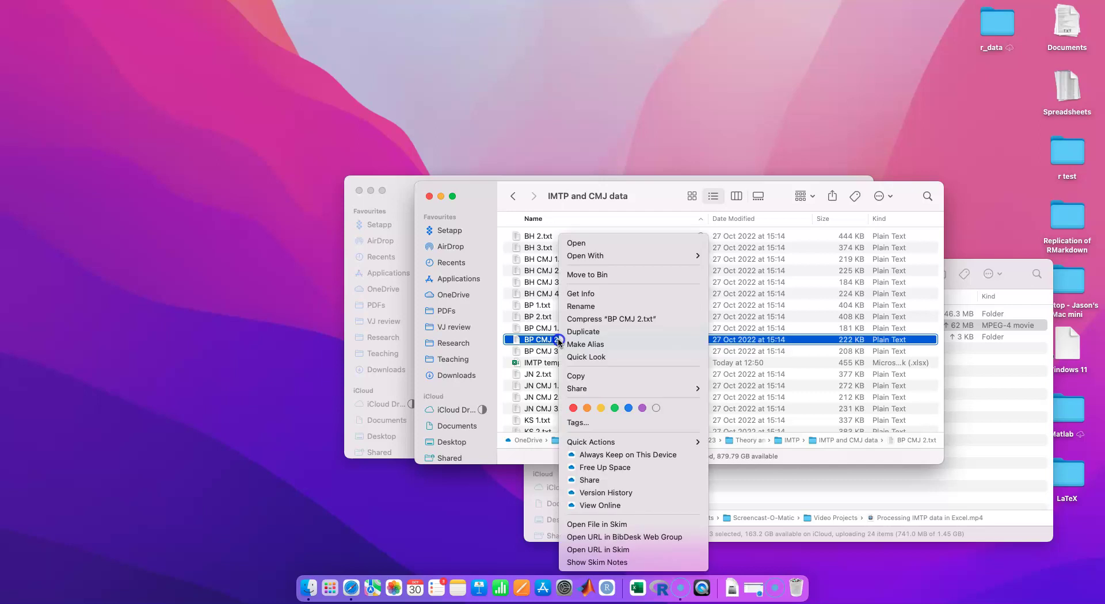
pyautogui.click(593, 256)
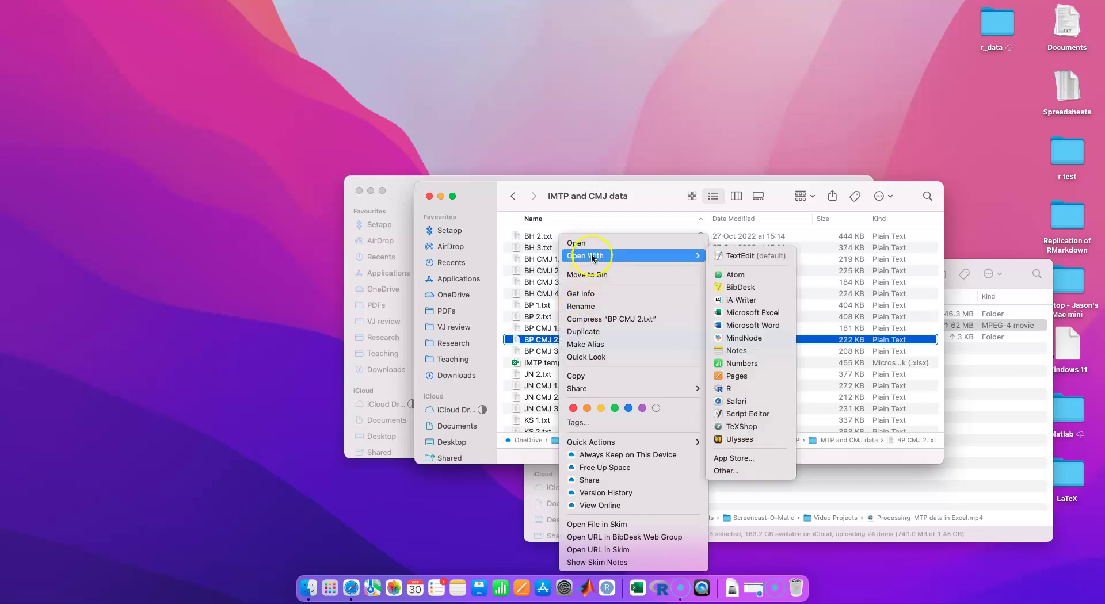
pyautogui.click(746, 315)
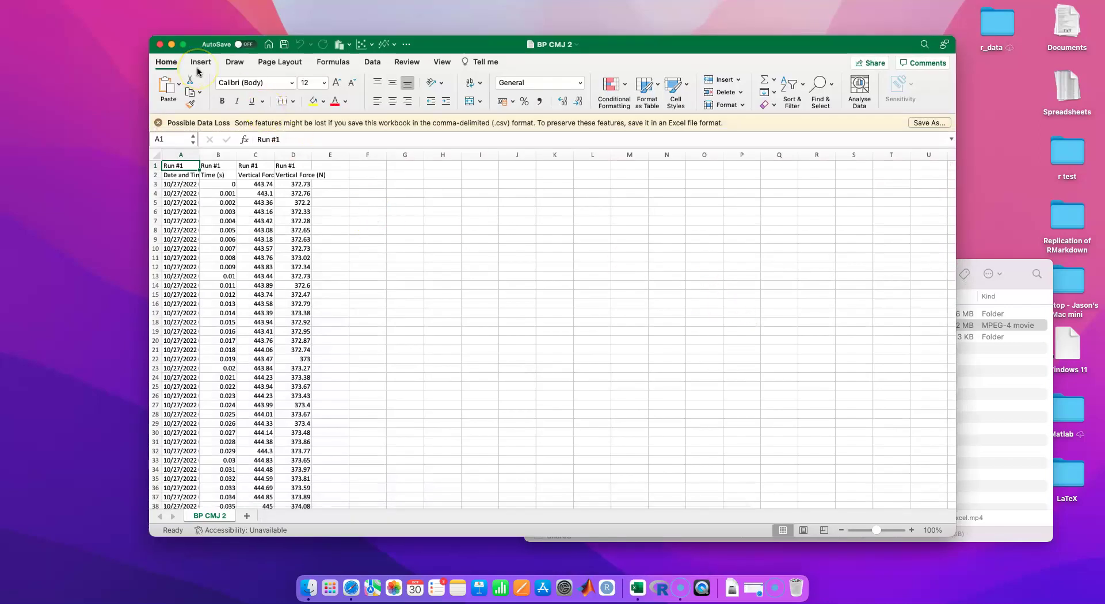
# Step: Save a copy of the file as "CMJ template" in Excel Workbook (.xlsx) format in the same folder
pyautogui.press('super+shift+s')
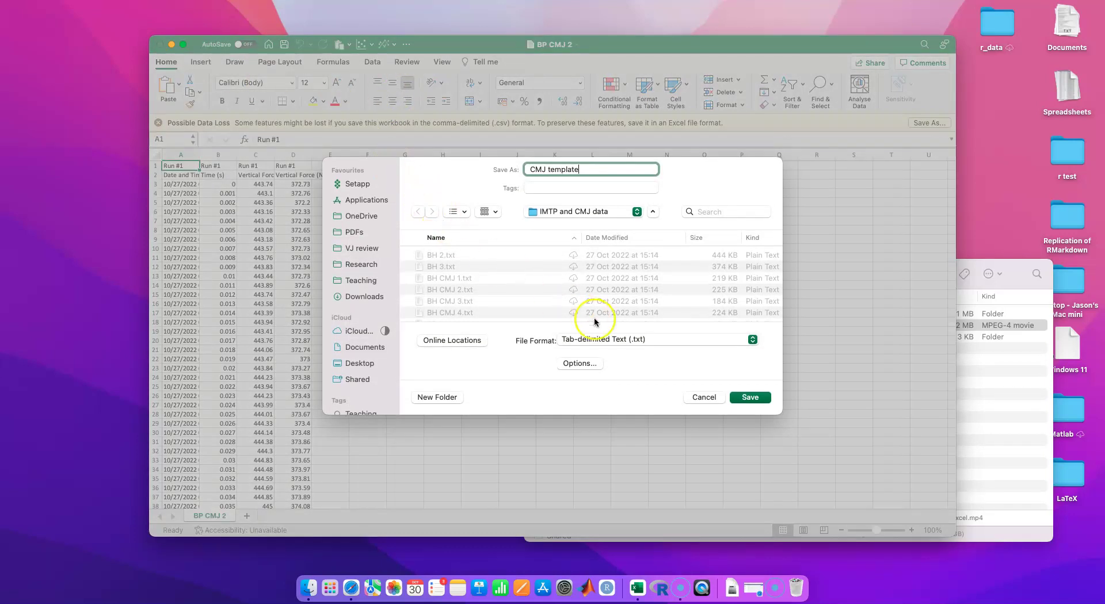
pyautogui.click(598, 340)
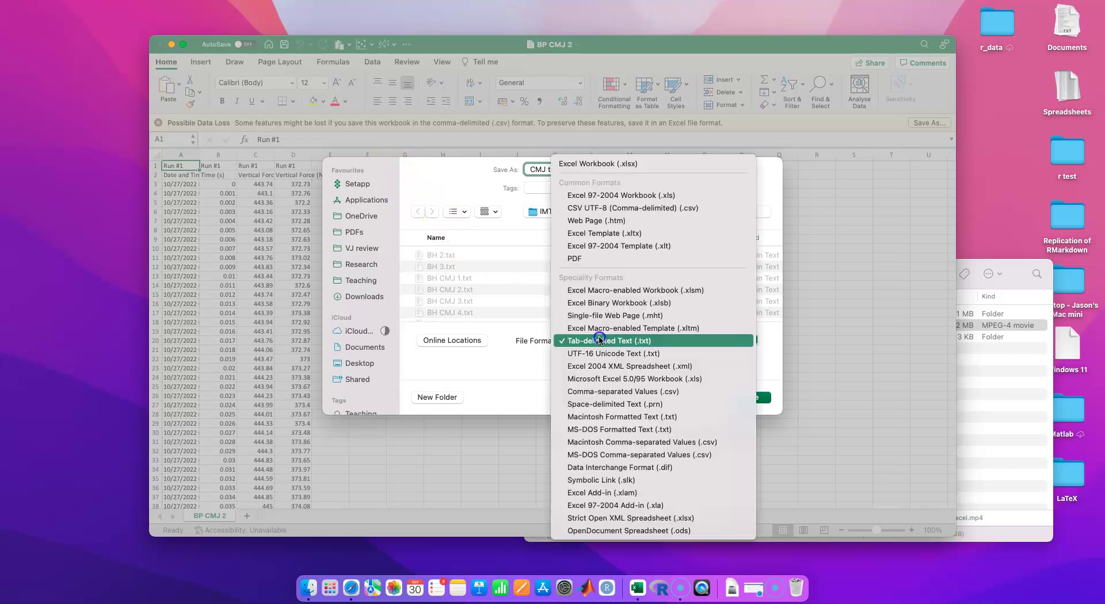
pyautogui.click(618, 164)
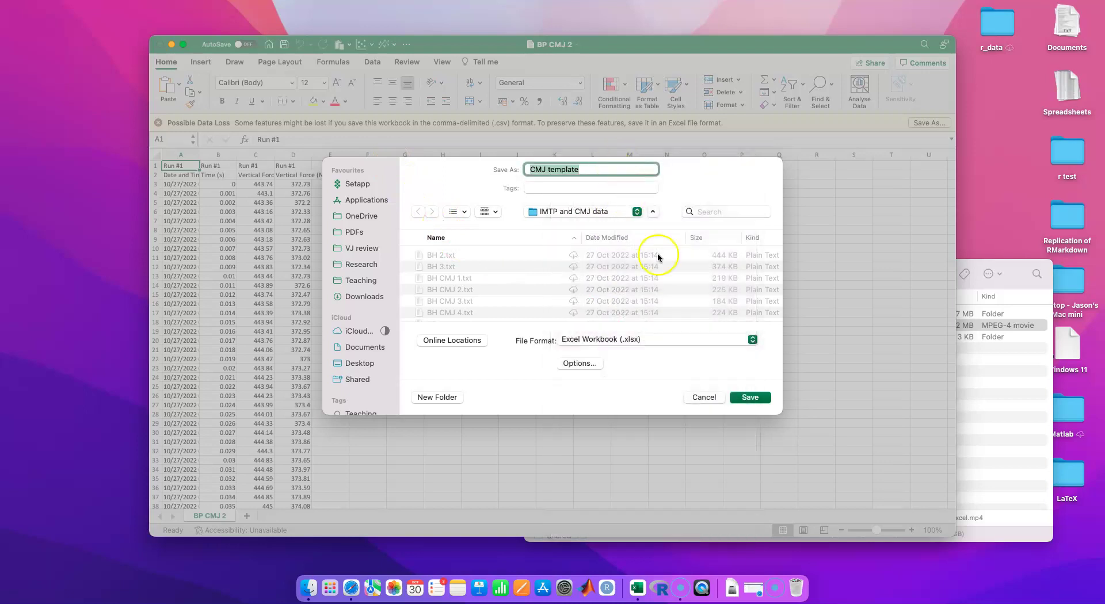
pyautogui.click(747, 402)
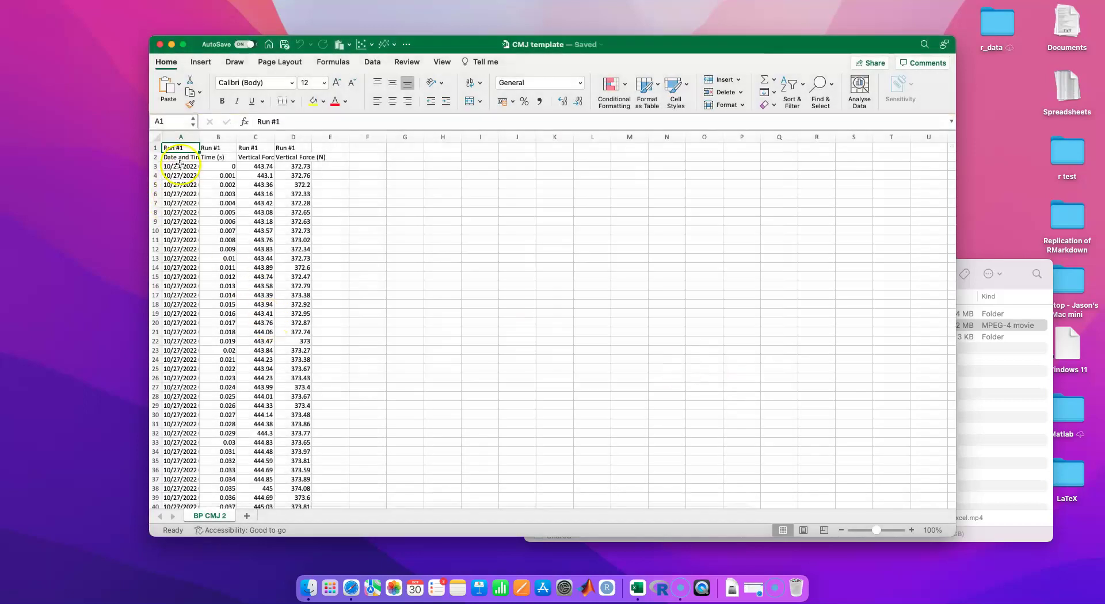
# Step: Clear the Run #1 labels in A1:D1 and change the column A header in A2 to "Sample"
pyautogui.moveTo(179, 151); pyautogui.dragTo(293, 148)
pyautogui.press('Delete')
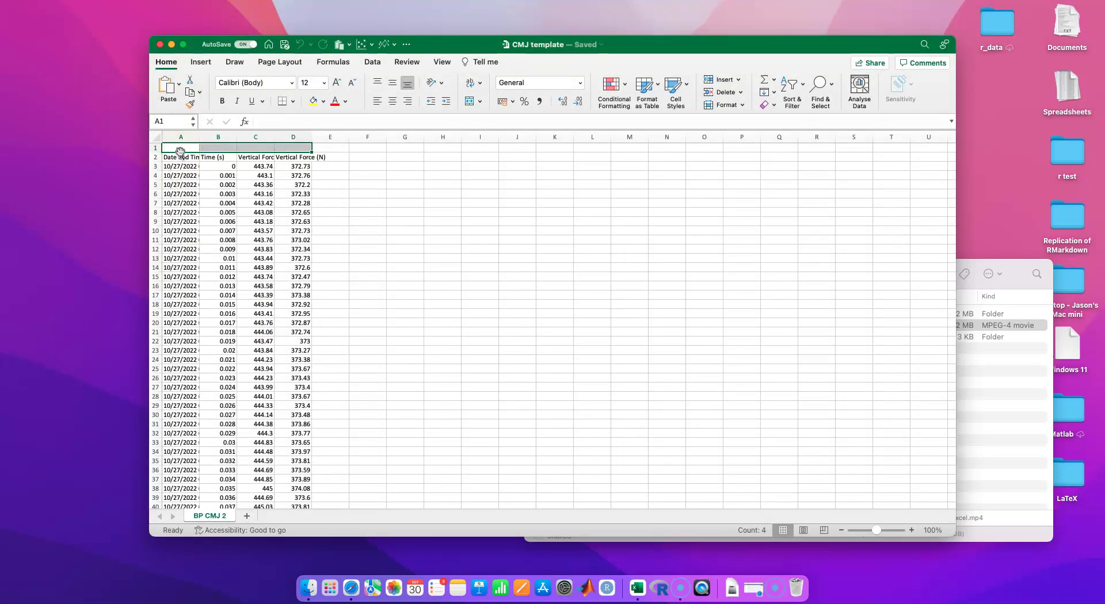
pyautogui.click(180, 154)
pyautogui.write('Sample')
pyautogui.press('Return')
# Step: Number the samples by entering 1, 2 and 3 in A3:A5 and filling the series down to the end of the data
pyautogui.write('1')
pyautogui.press('Return')
pyautogui.write('2')
pyautogui.press('Return')
pyautogui.write('3')
pyautogui.moveTo(181, 166); pyautogui.dragTo(190, 185)
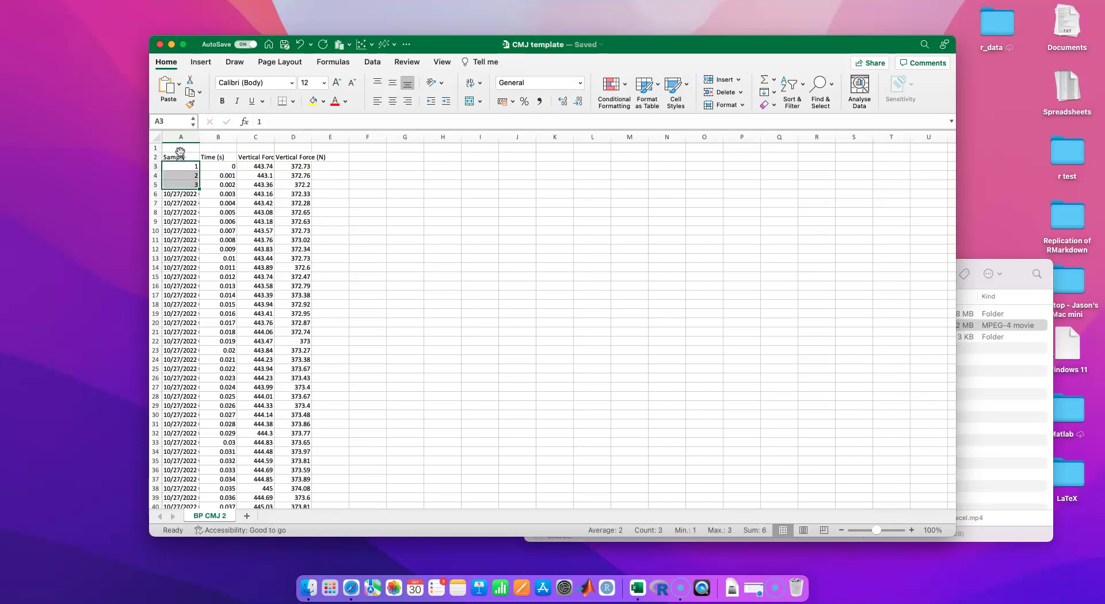
pyautogui.doubleClick(200, 188)
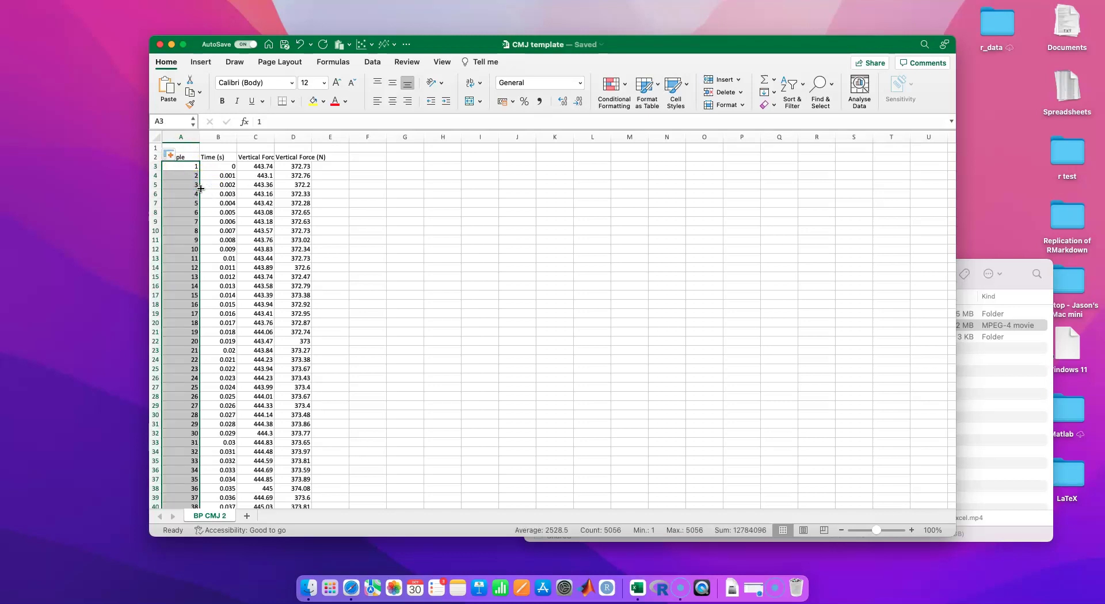
# Step: Format all time values in column B as Number with three decimal places
pyautogui.click(219, 166)
pyautogui.press('super+shift+Down')
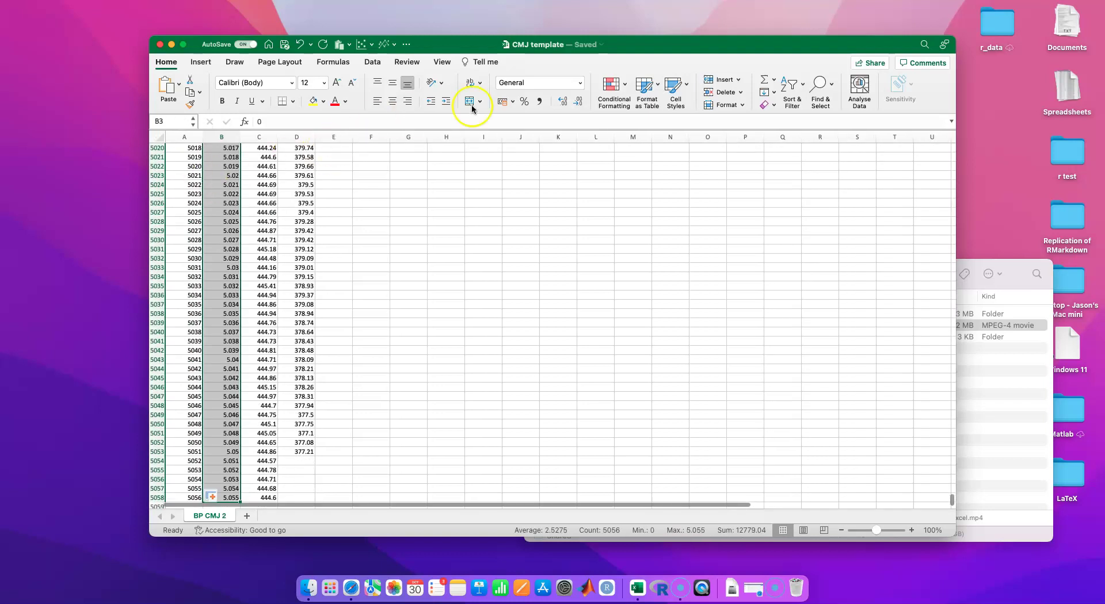
pyautogui.click(581, 82)
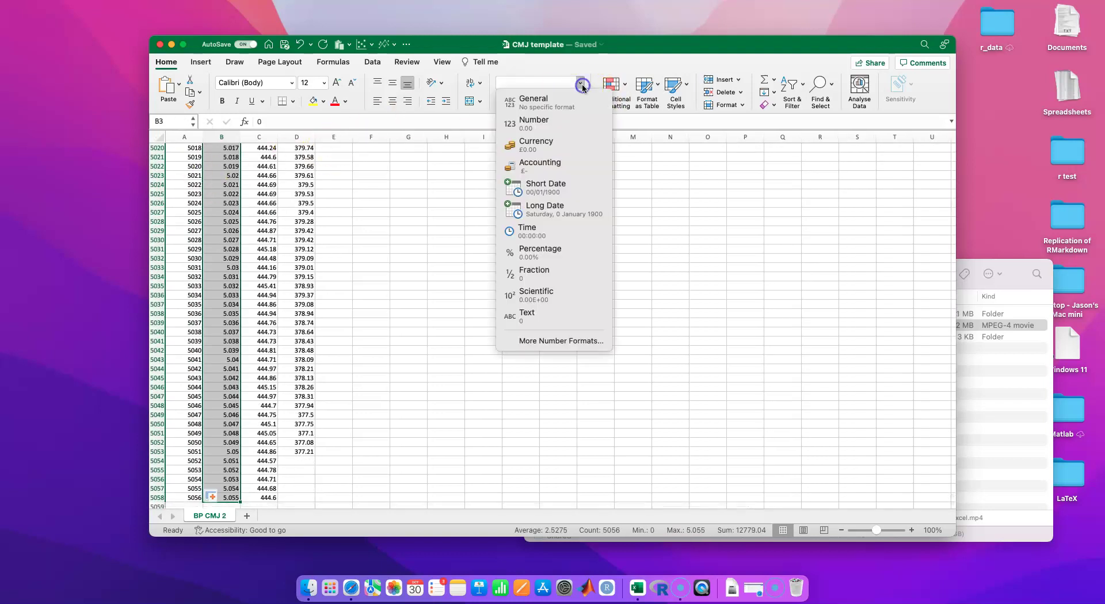
pyautogui.click(577, 120)
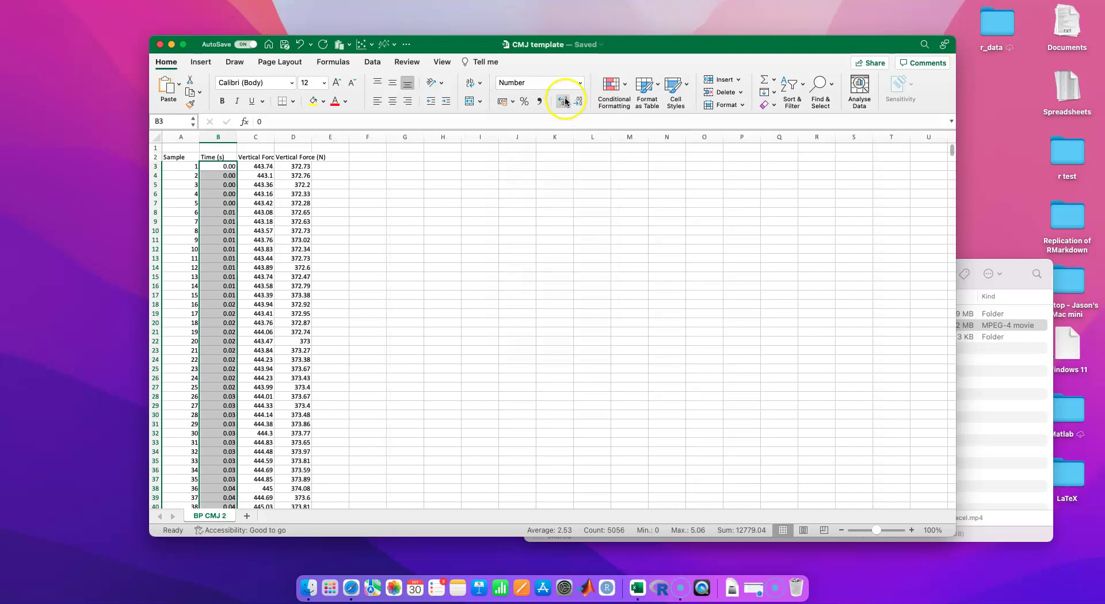
pyautogui.click(565, 102)
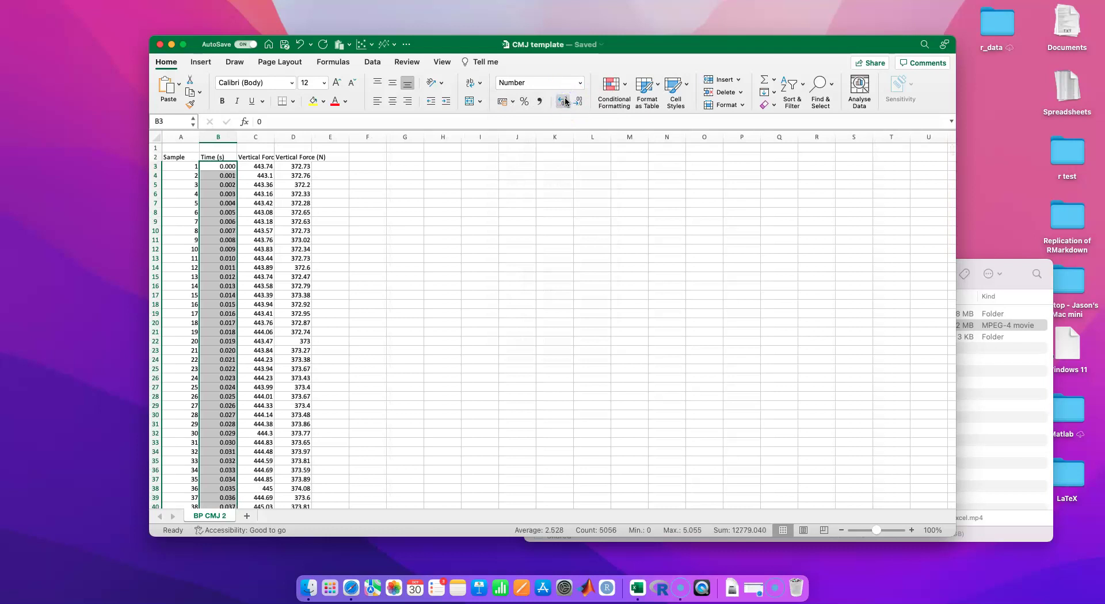
# Step: Right-align the Sample and Time columns, A and B
pyautogui.click(190, 135)
pyautogui.moveTo(190, 135); pyautogui.dragTo(218, 136)
pyautogui.click(536, 102)
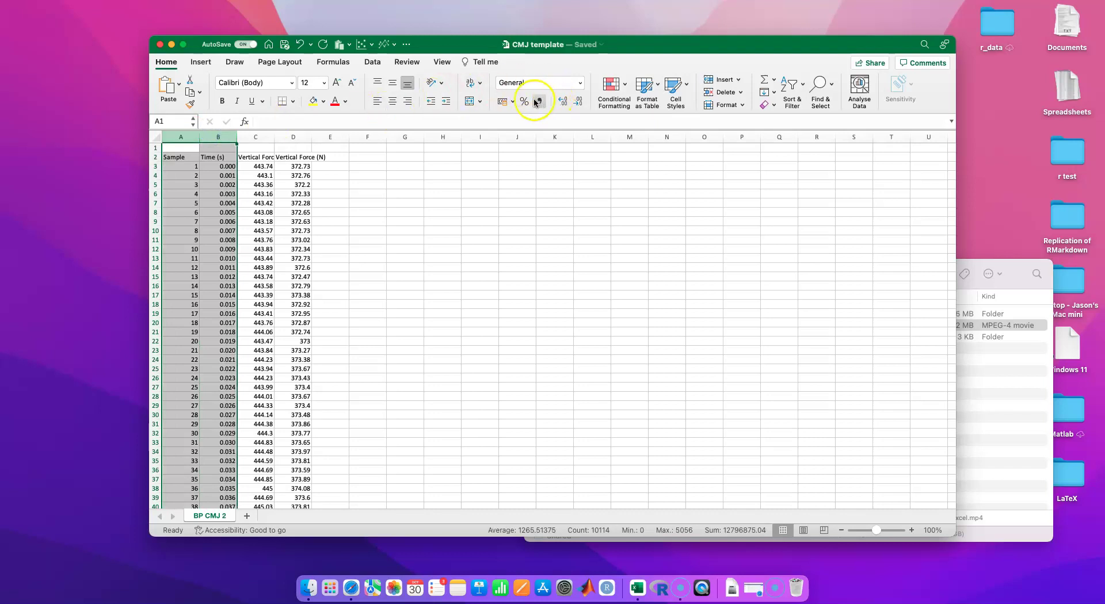
pyautogui.click(408, 101)
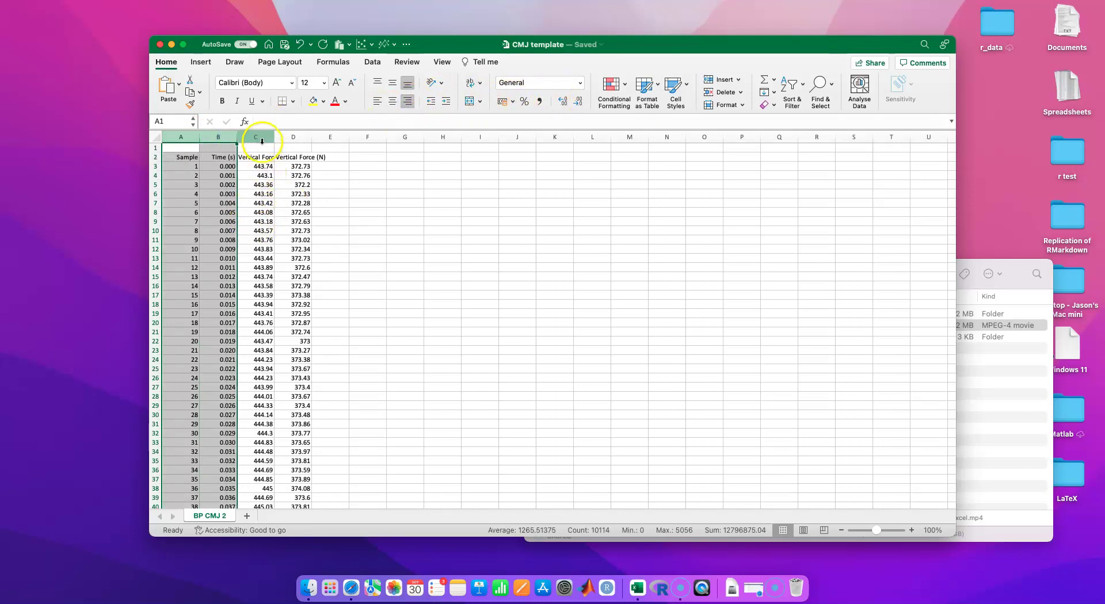
# Step: Centre columns C to G and apply the Number format to them
pyautogui.moveTo(257, 137); pyautogui.dragTo(426, 132)
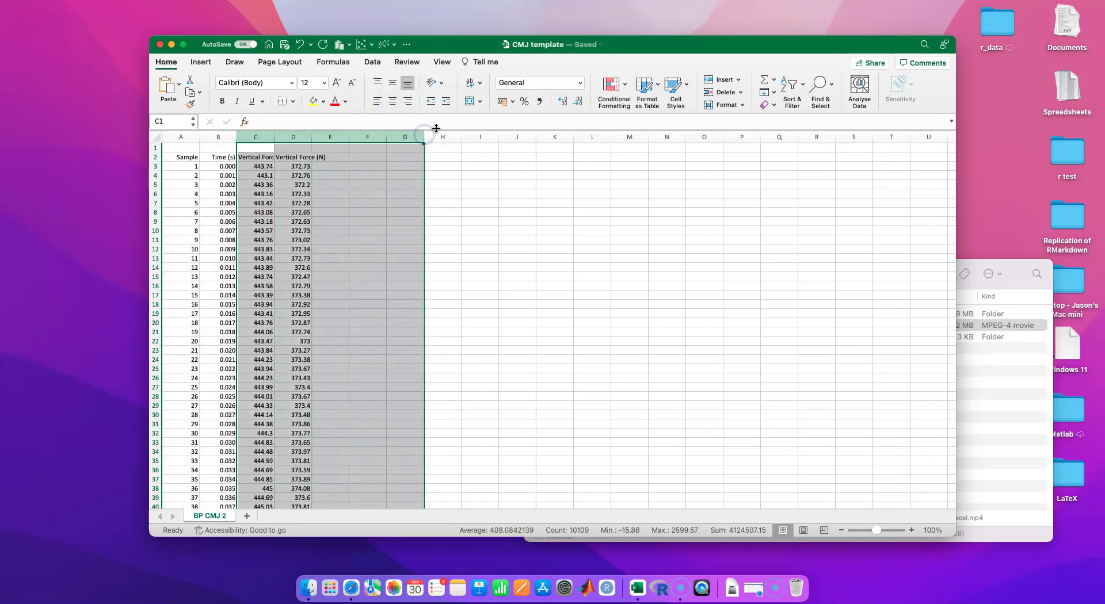
pyautogui.click(394, 102)
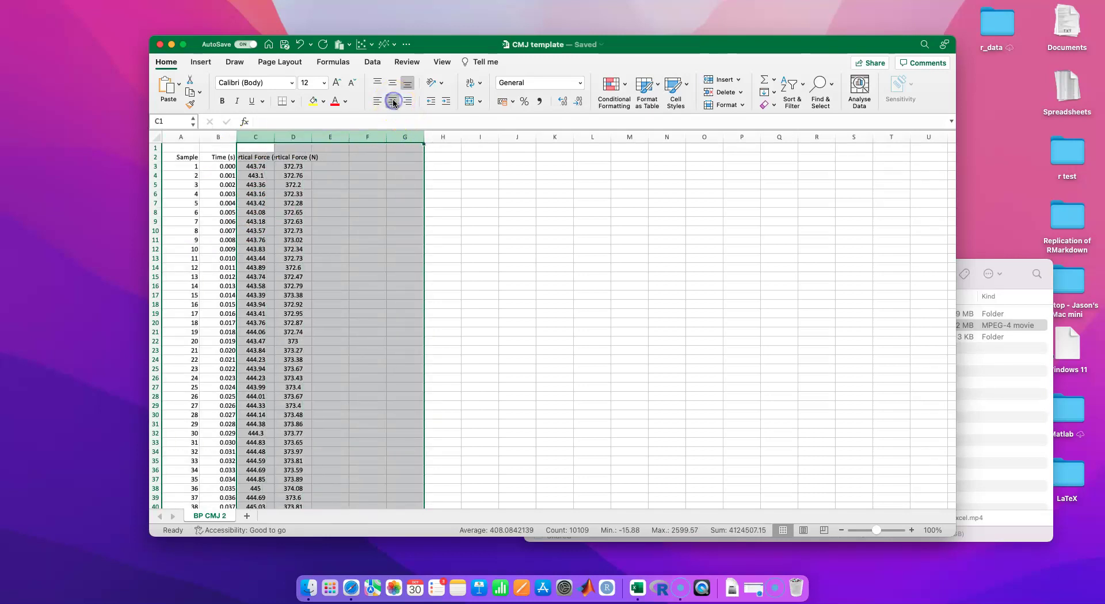
pyautogui.click(581, 85)
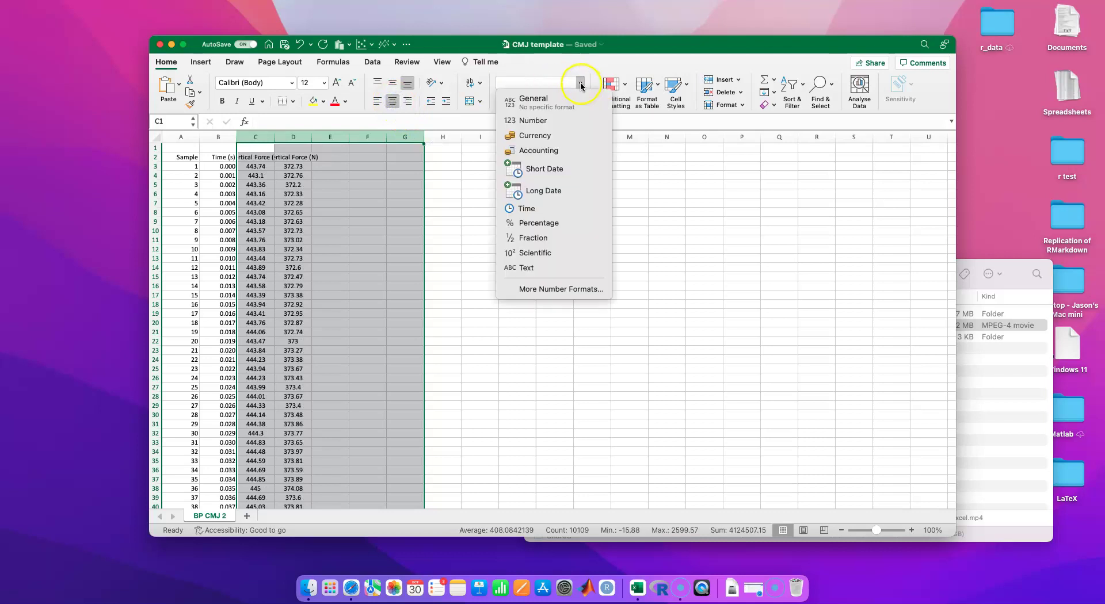
pyautogui.click(556, 123)
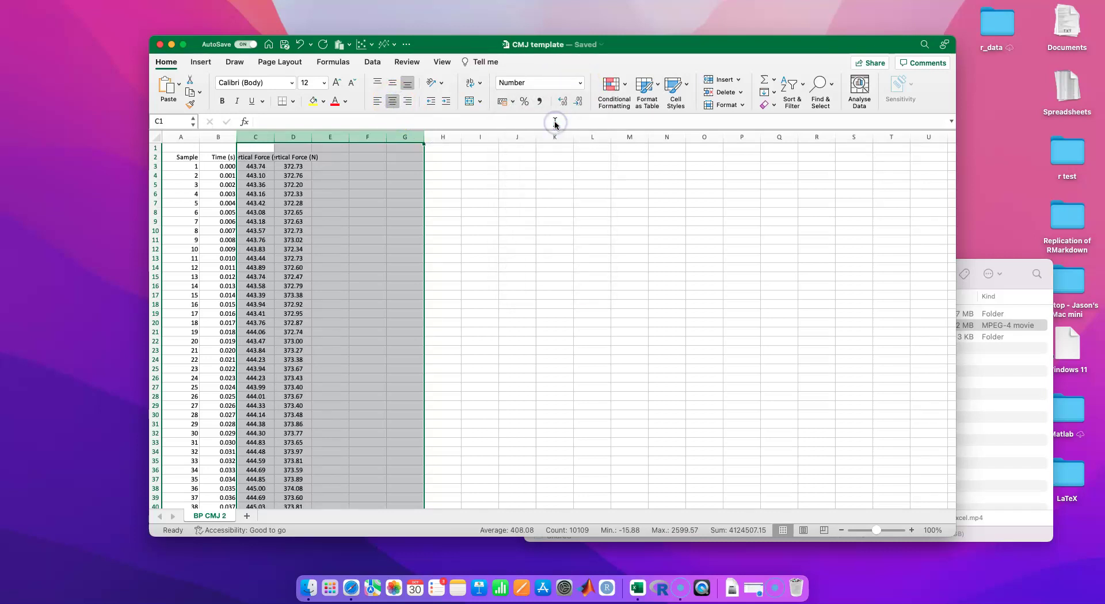
# Step: Enter the headers "Left force", "Right force" and "Force" in C2, D2 and E2
pyautogui.click(244, 158)
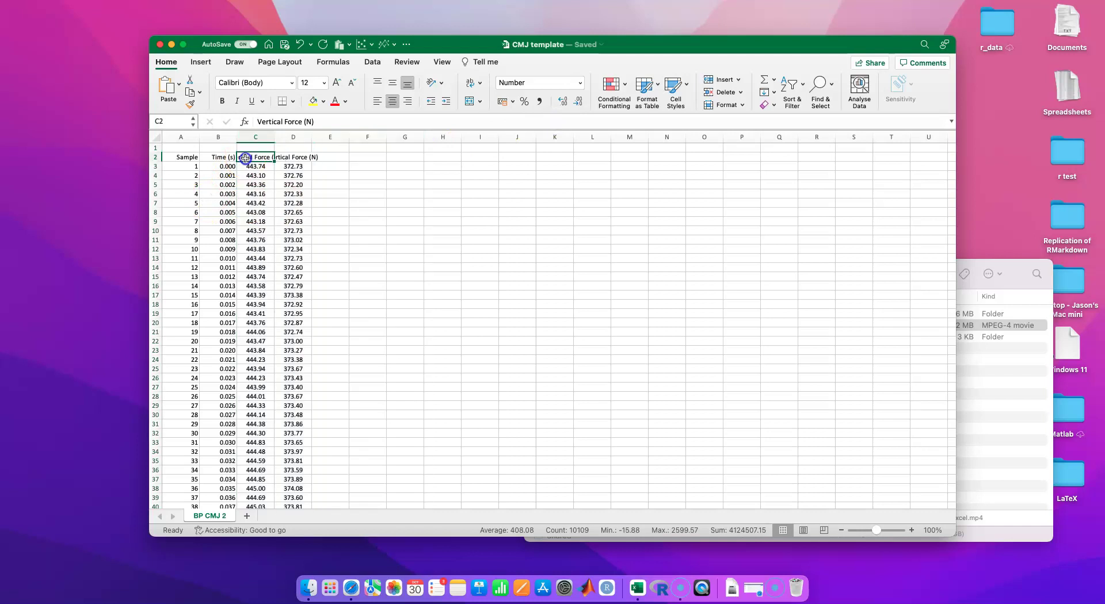
pyautogui.click(183, 45)
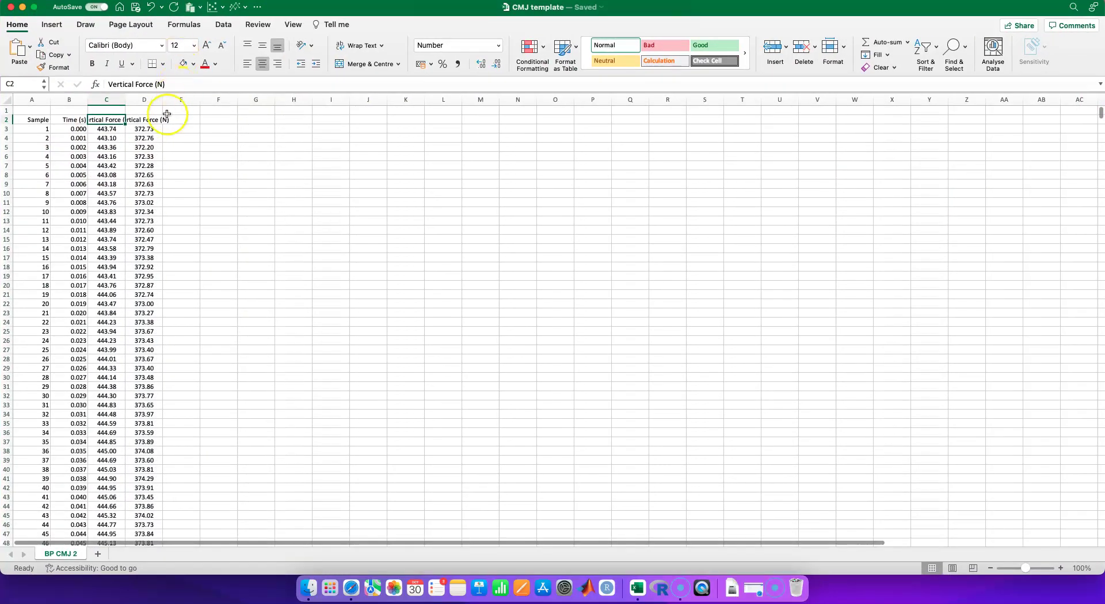
pyautogui.click(1062, 570)
pyautogui.click(1062, 570)
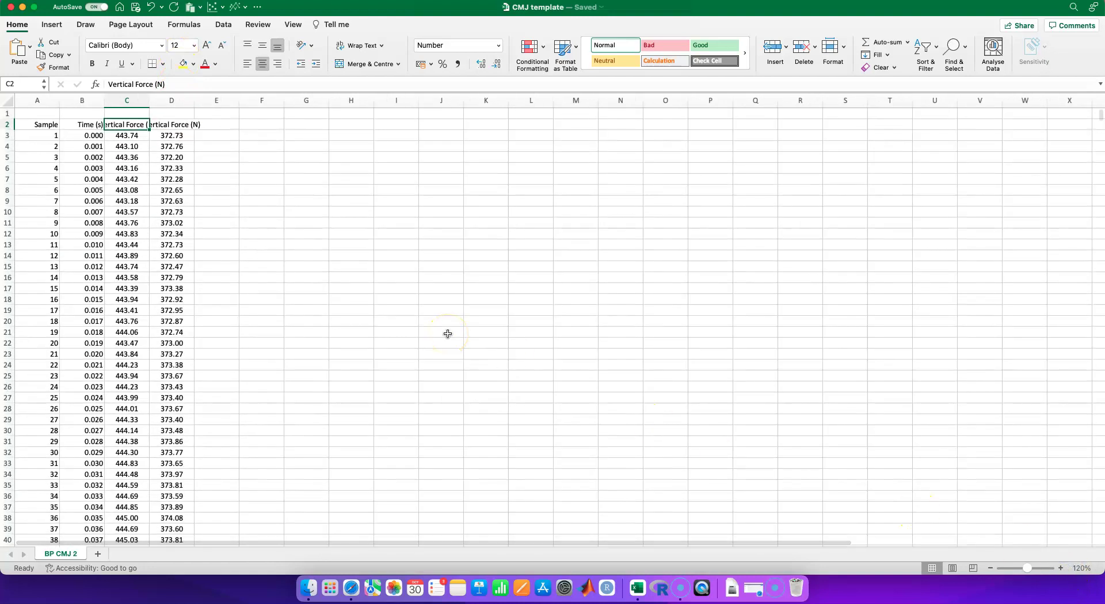
pyautogui.write('Left force')
pyautogui.press('Tab')
pyautogui.write('Right force')
pyautogui.press('Tab')
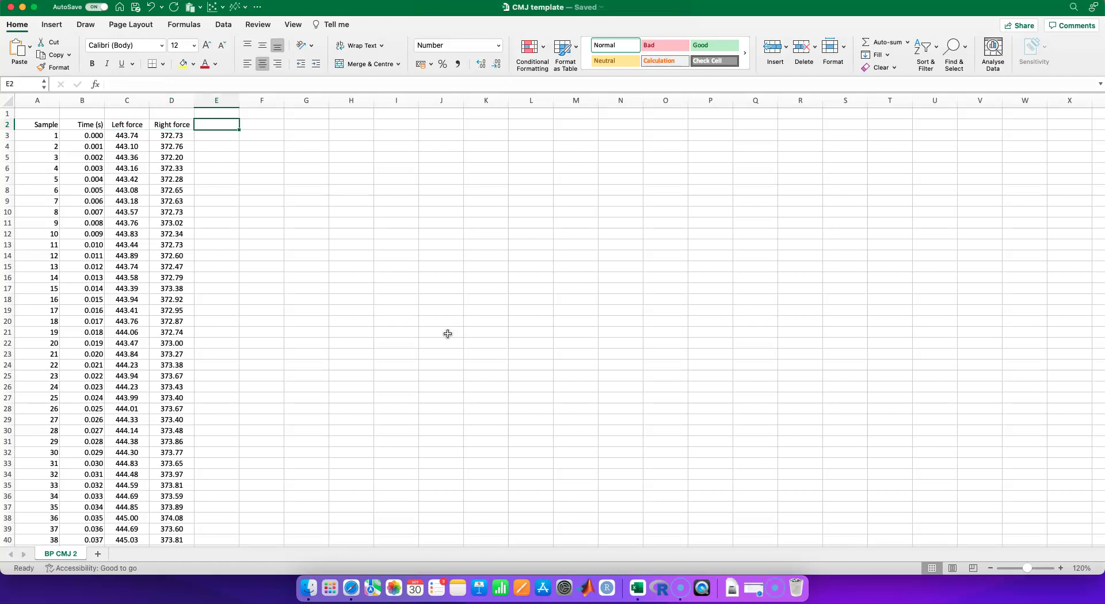
pyautogui.write('Force')
pyautogui.press('Return')
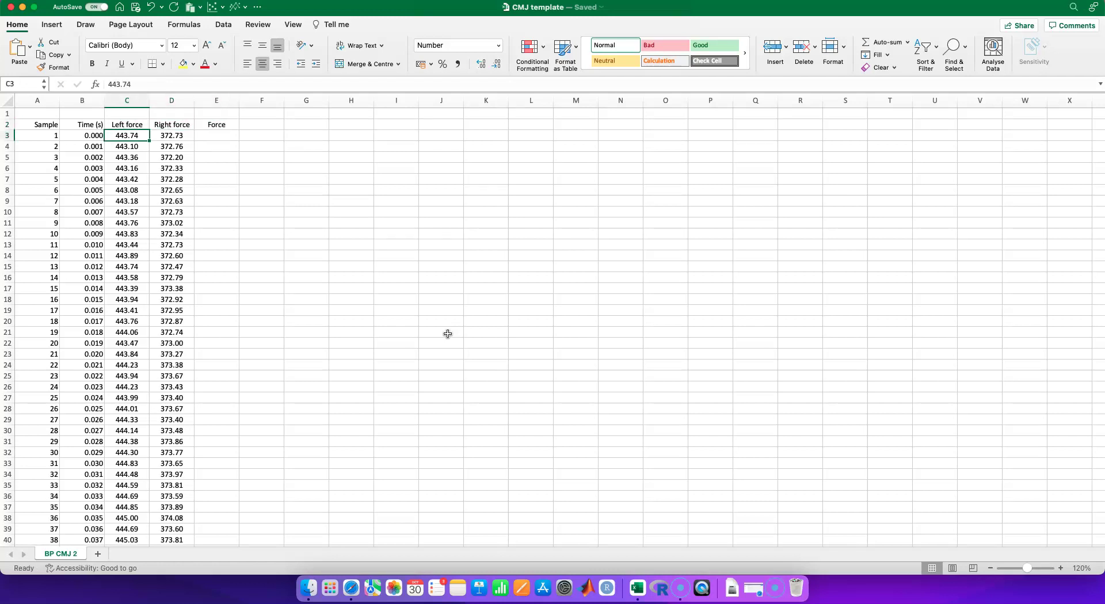
# Step: Calculate total force in E3 with the formula =C3+D3 and fill it down column E to the last sample
pyautogui.press('Right')
pyautogui.press('Right')
pyautogui.write('=')
pyautogui.press('Left')
pyautogui.press('Left')
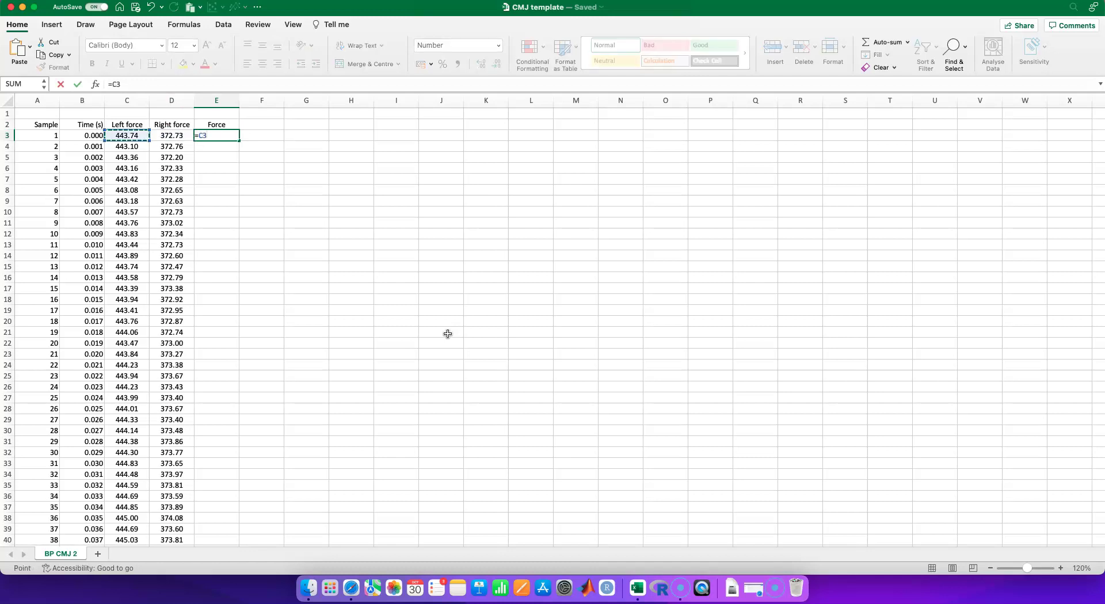
pyautogui.write('+')
pyautogui.press('Left')
pyautogui.hotkey('ctrl', 'Return')
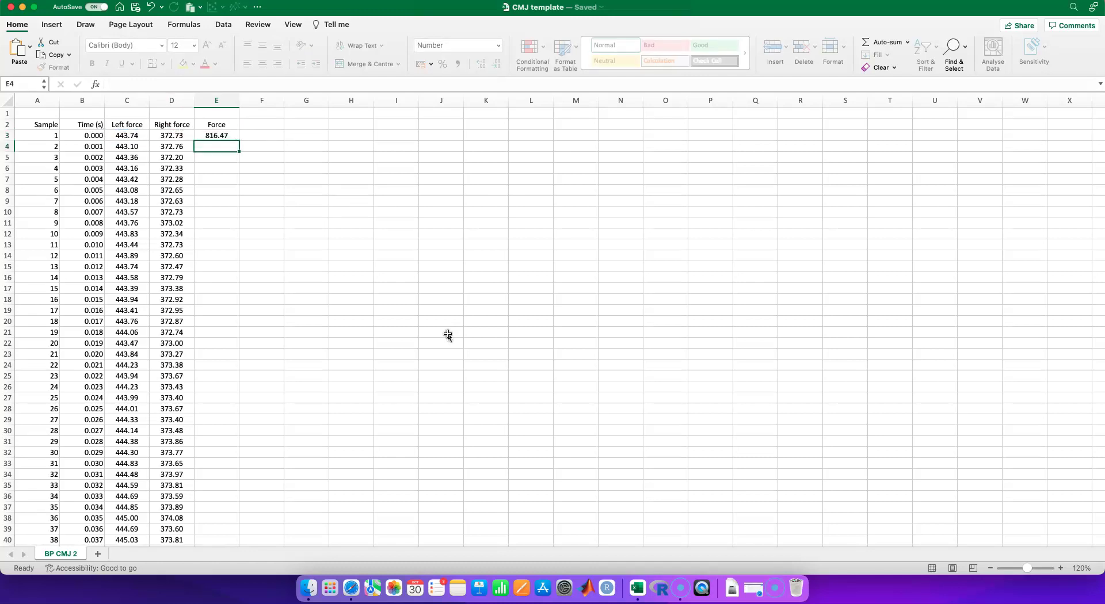
pyautogui.doubleClick(239, 141)
# Step: Insert a scatter chart with lines from the Force values in E3:E5058 and move it over columns B to G
pyautogui.hotkey('ctrl', 'Down')
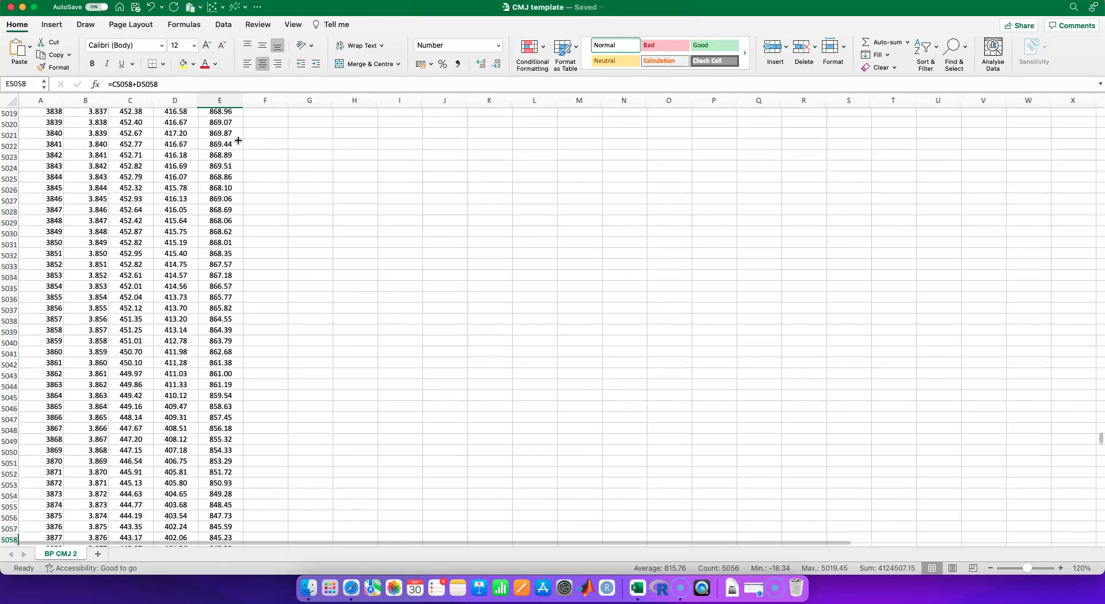
pyautogui.hotkey('ctrl', 'shift', 'Up')
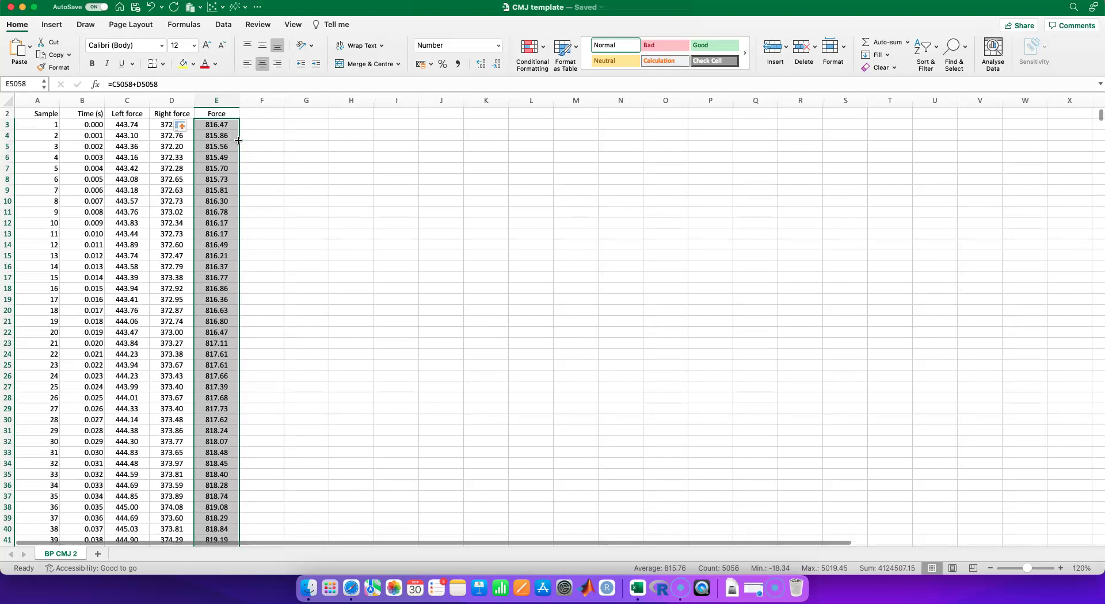
pyautogui.scroll(1, 235, 184)
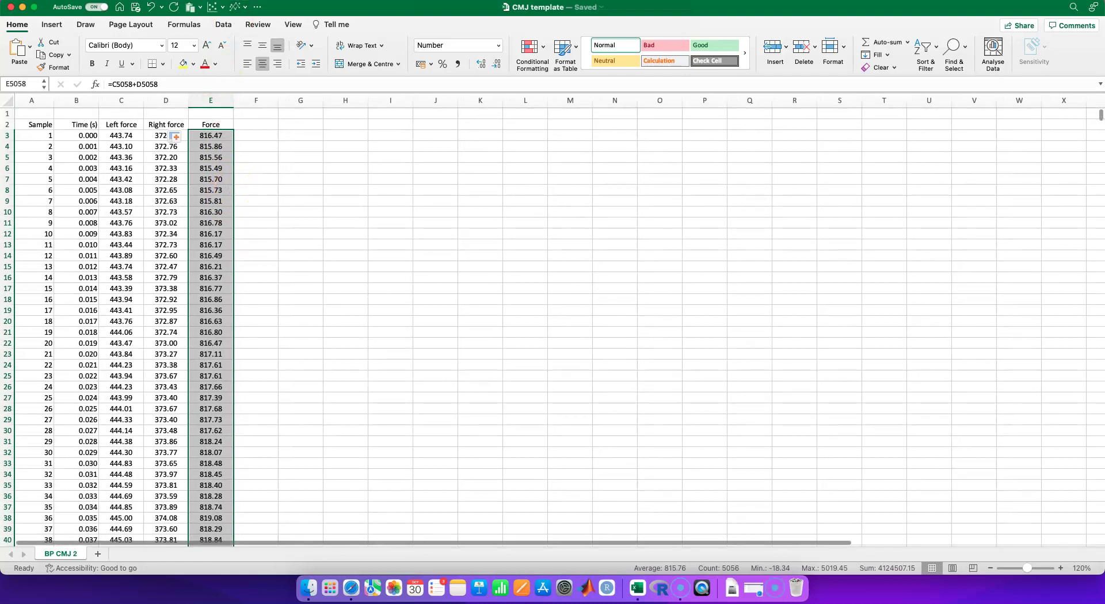
pyautogui.click(220, 8)
pyautogui.click(358, 63)
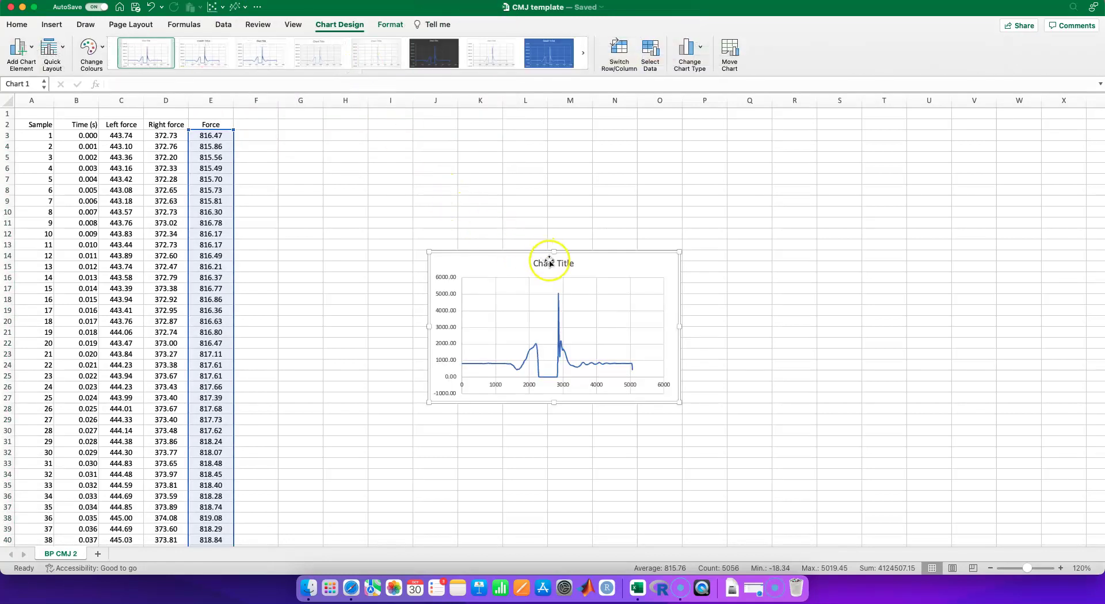
pyautogui.moveTo(525, 252); pyautogui.dragTo(166, 205)
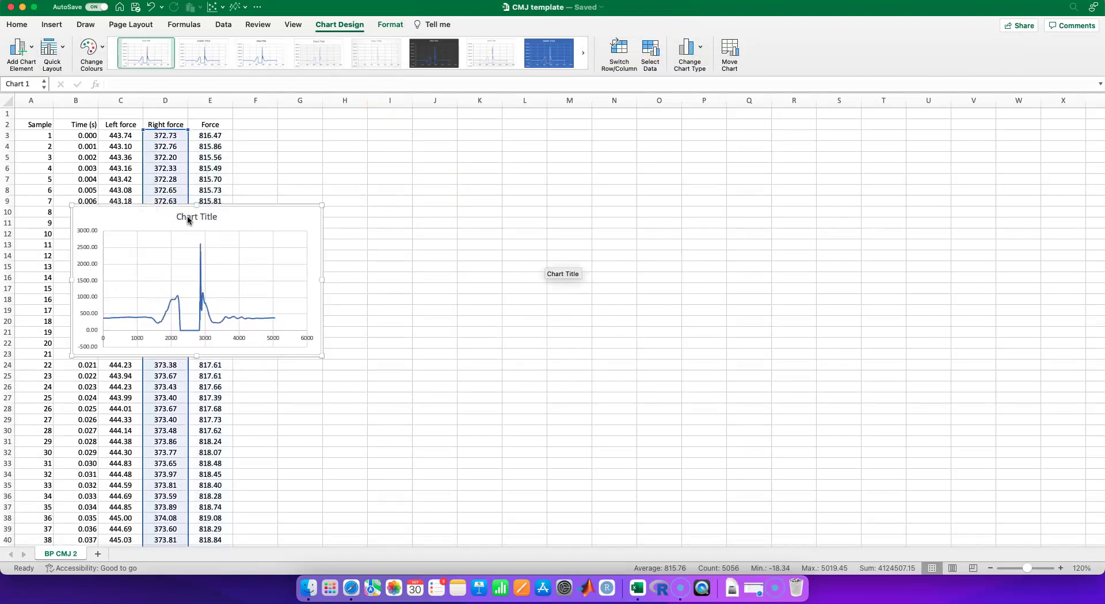
# Step: Replace the Right force chart with a smooth-line scatter chart of the Force values in E3:E5058, placed over columns B to F
pyautogui.press('Delete')
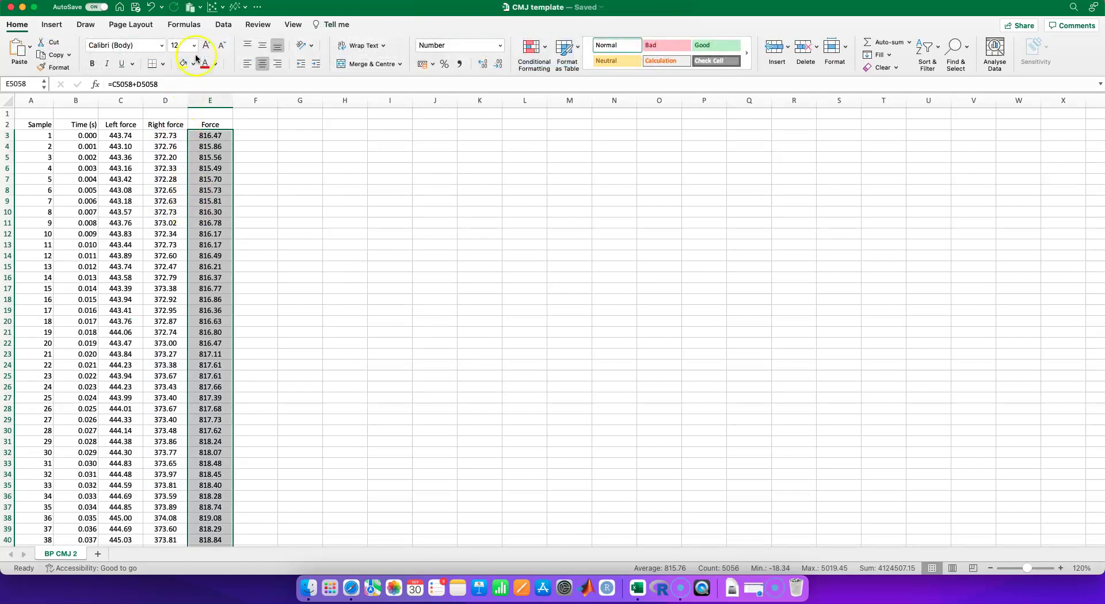
pyautogui.click(221, 7)
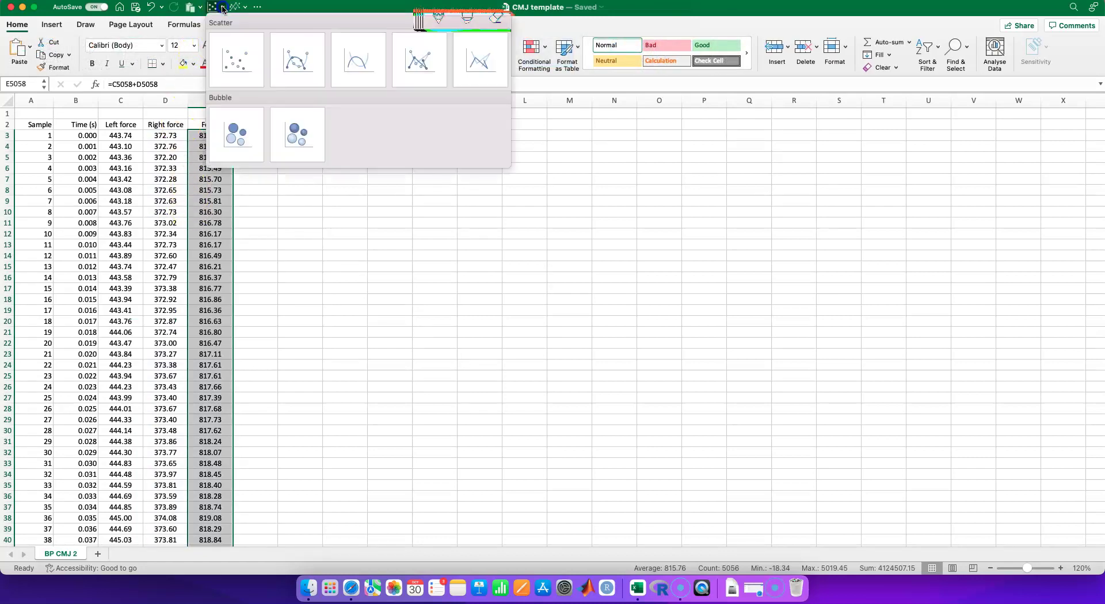
pyautogui.click(369, 58)
pyautogui.moveTo(487, 247); pyautogui.dragTo(111, 238)
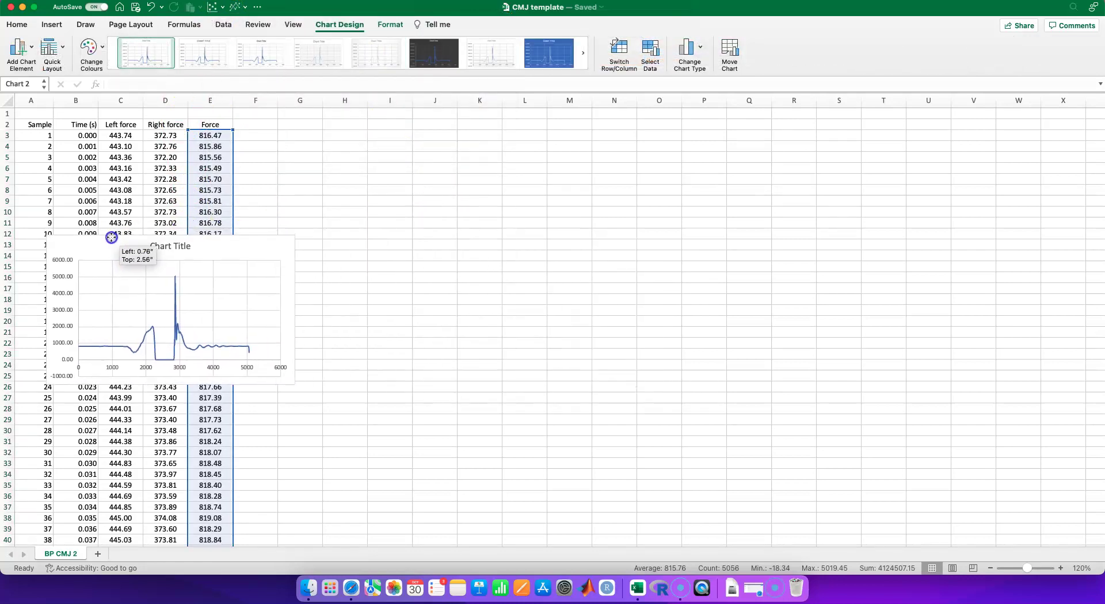
# Step: Delete the chart title and set the vertical axis bounds to a minimum of 0 and a maximum of 2200
pyautogui.click(165, 246)
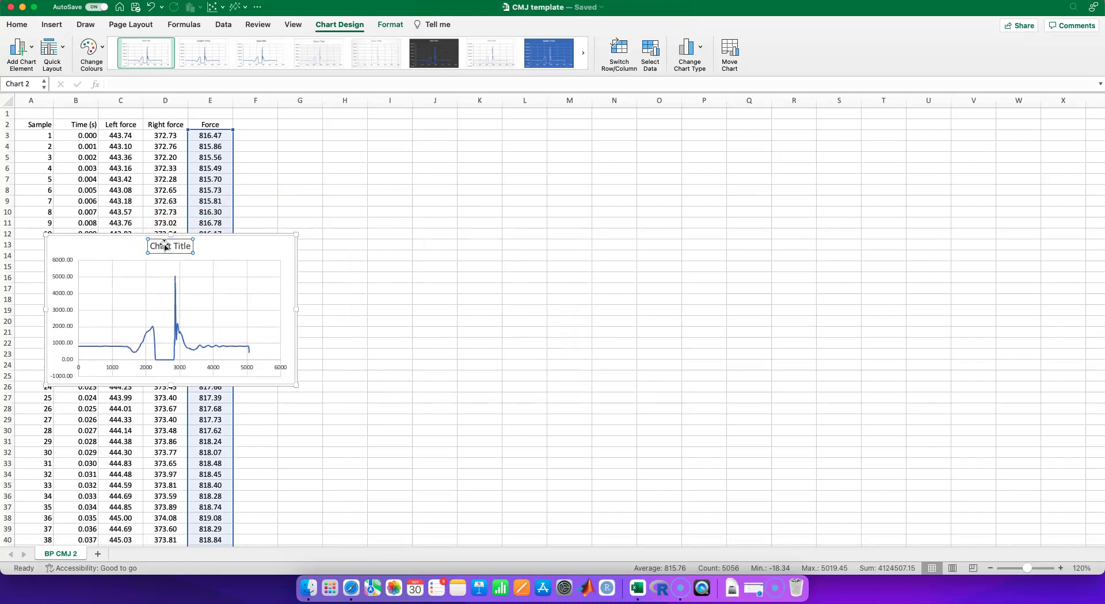
pyautogui.press('Delete')
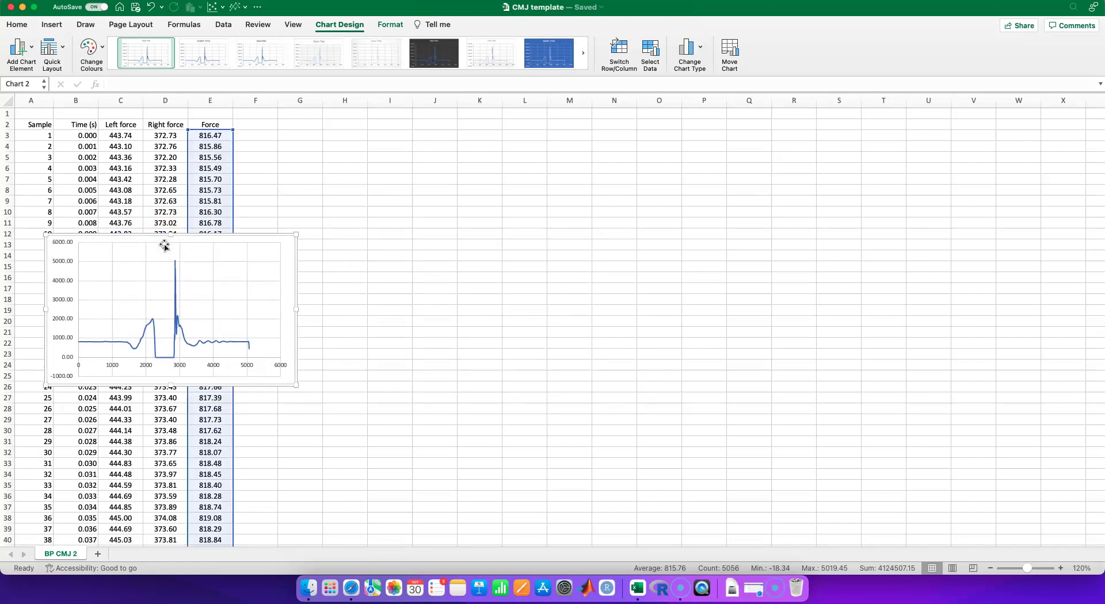
pyautogui.doubleClick(55, 256)
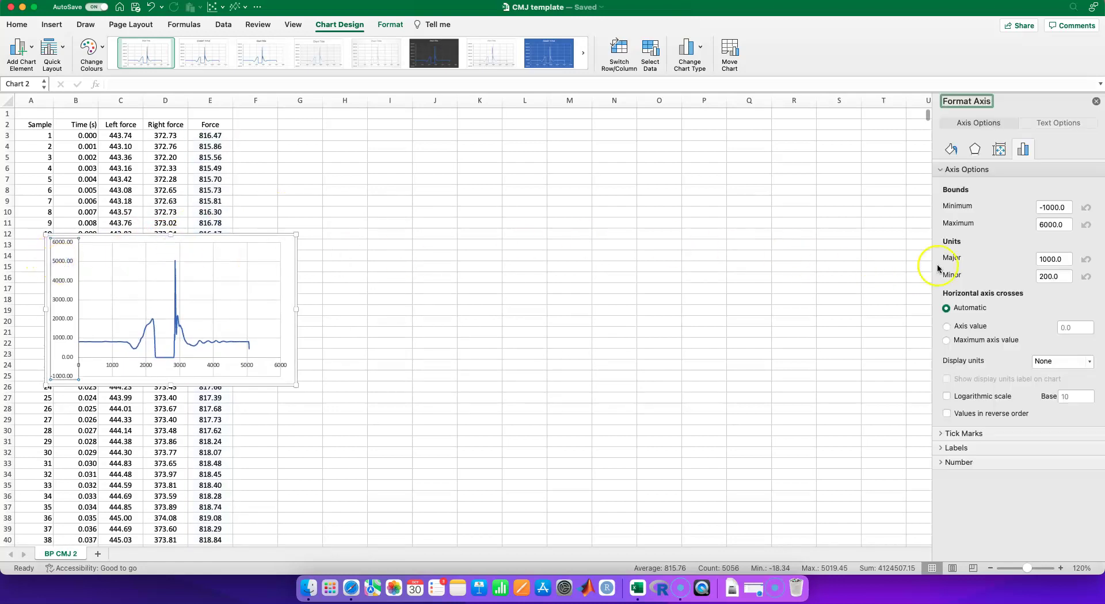
pyautogui.doubleClick(1052, 207)
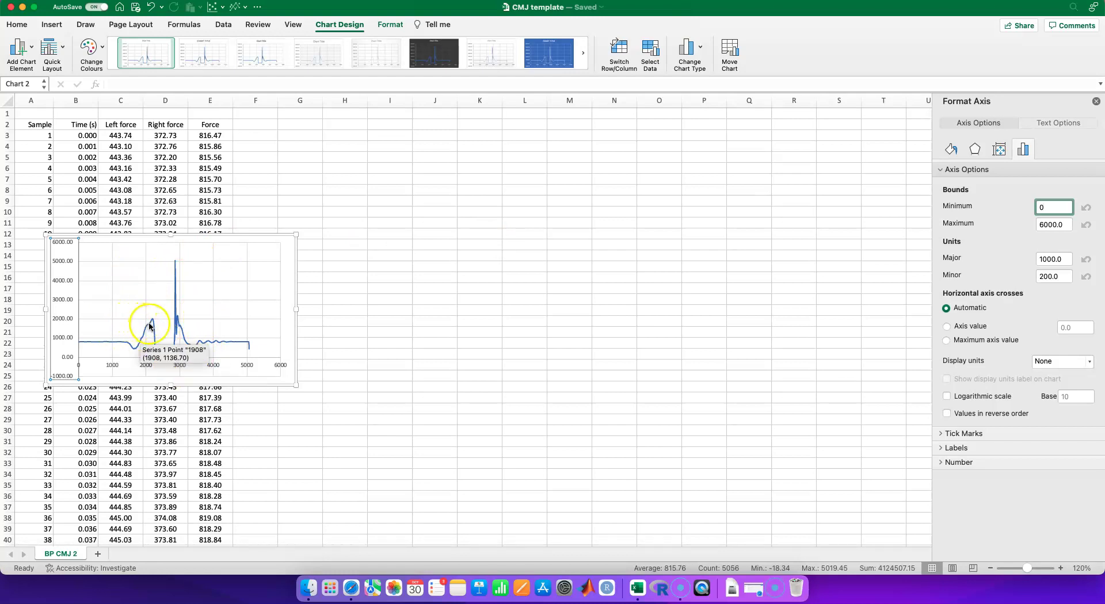
pyautogui.press('Tab')
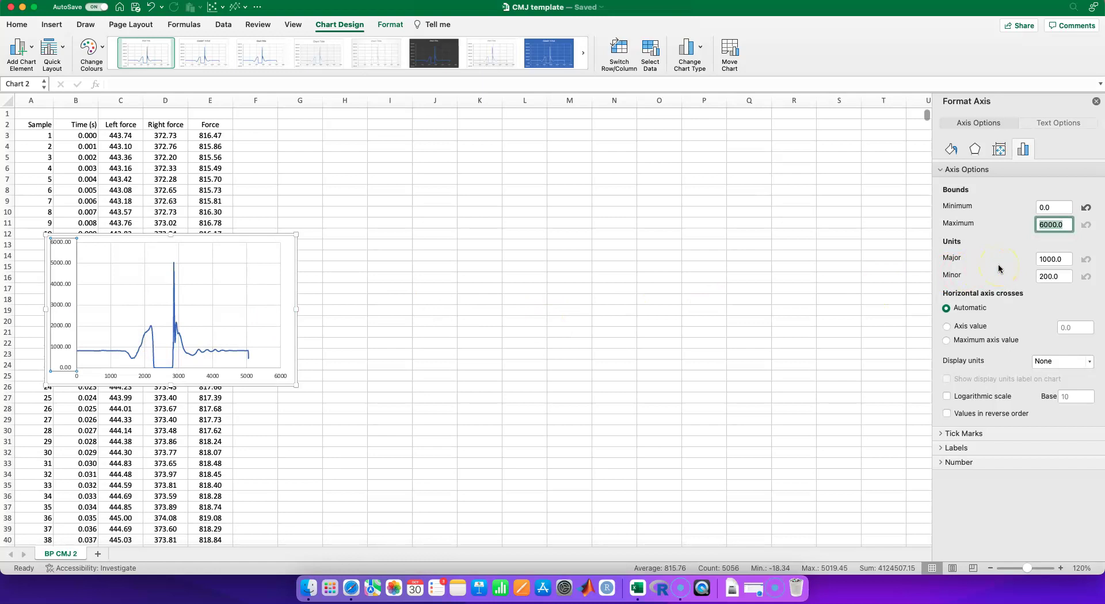
pyautogui.write('2000')
pyautogui.press('Return')
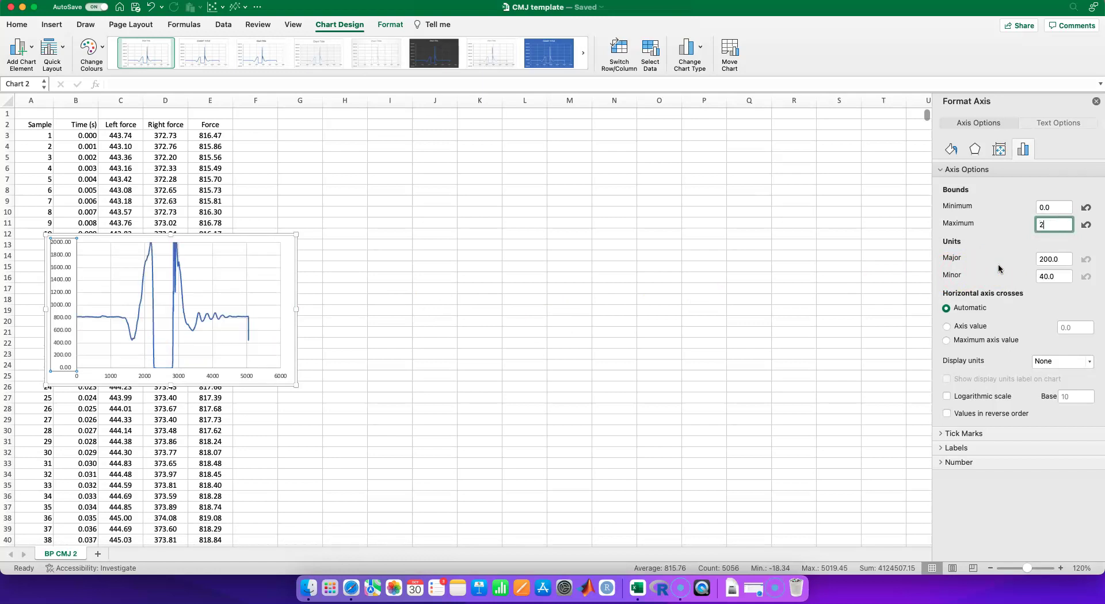
pyautogui.press('Tab')
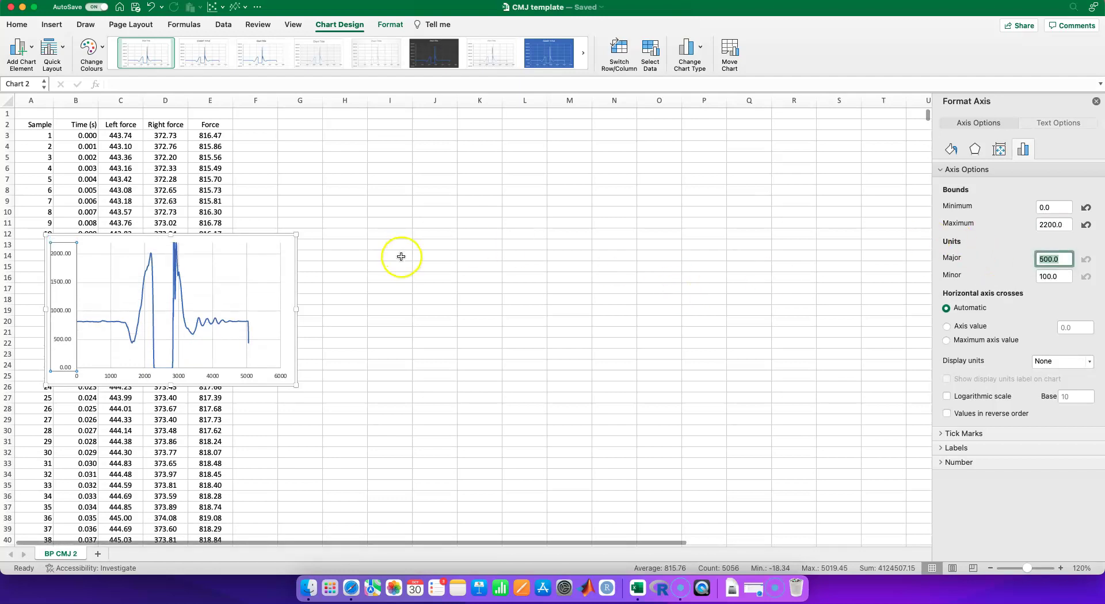
# Step: Set the chart's horizontal axis maximum to 2500 and its major tick marks to Outside
pyautogui.click(149, 383)
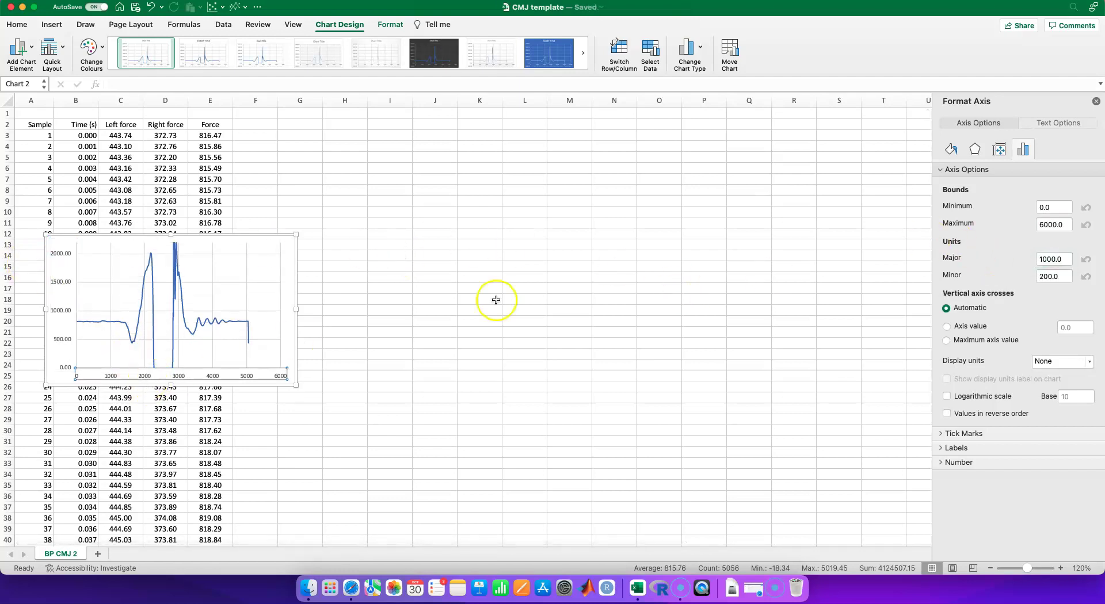
pyautogui.doubleClick(1069, 223)
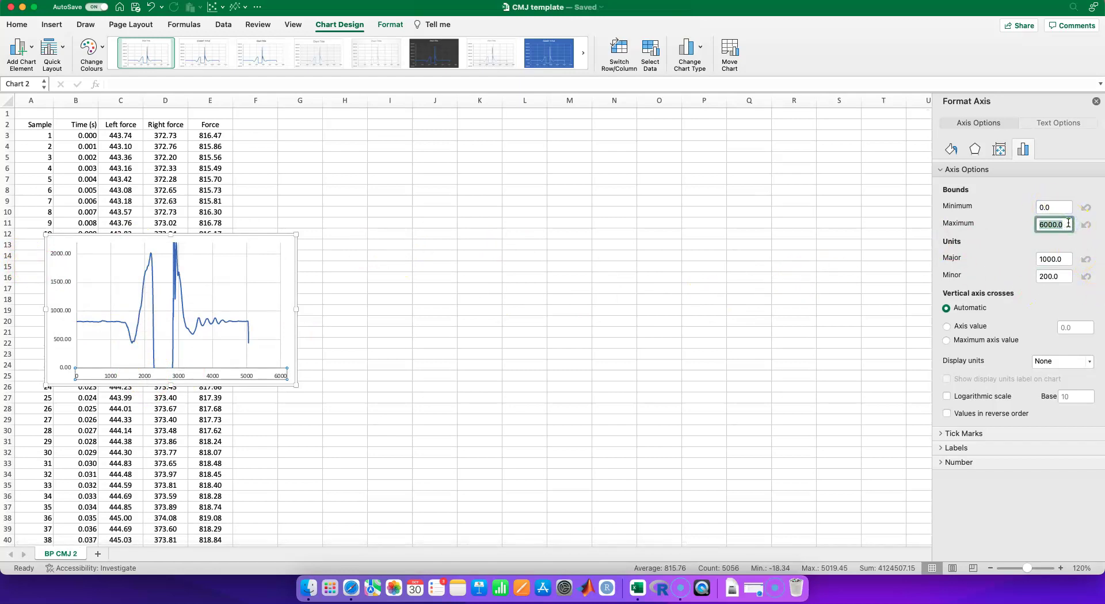
pyautogui.write('2500')
pyautogui.press('Return')
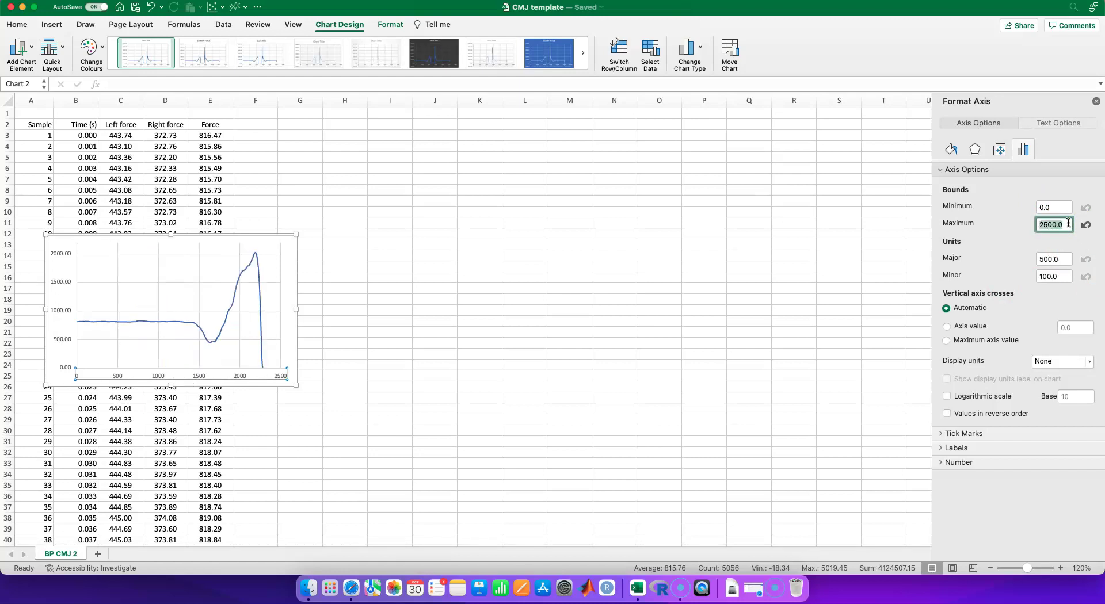
pyautogui.click(966, 434)
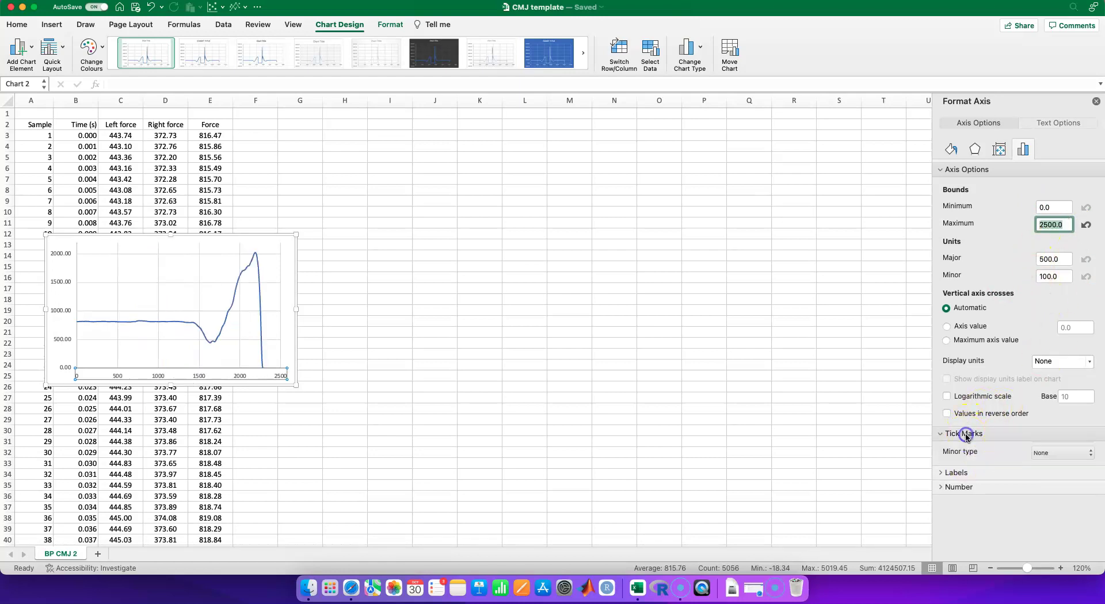
pyautogui.click(1054, 455)
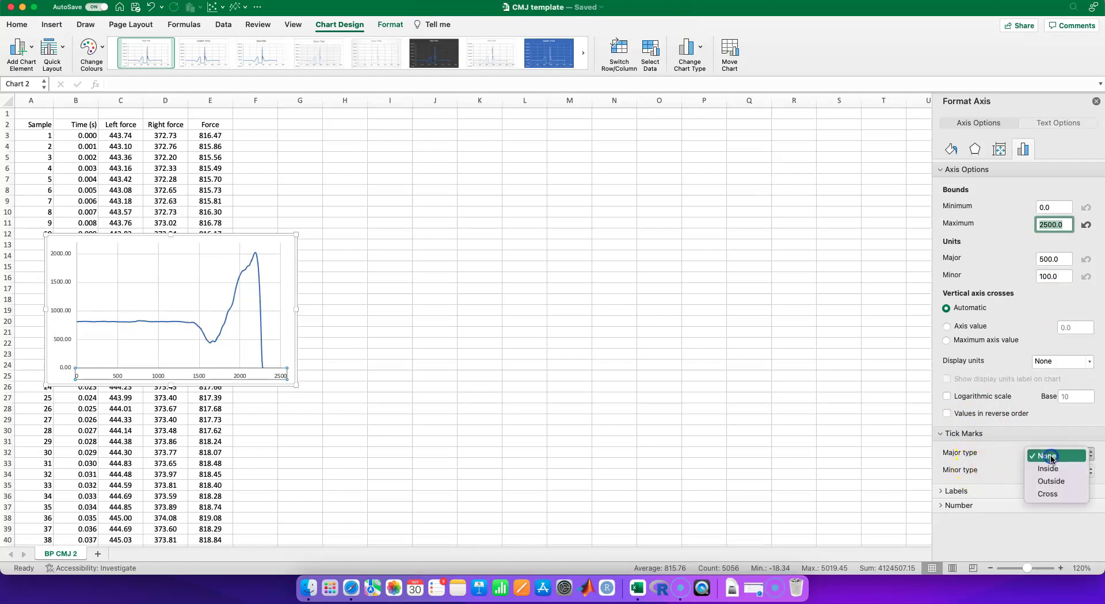
pyautogui.click(1052, 482)
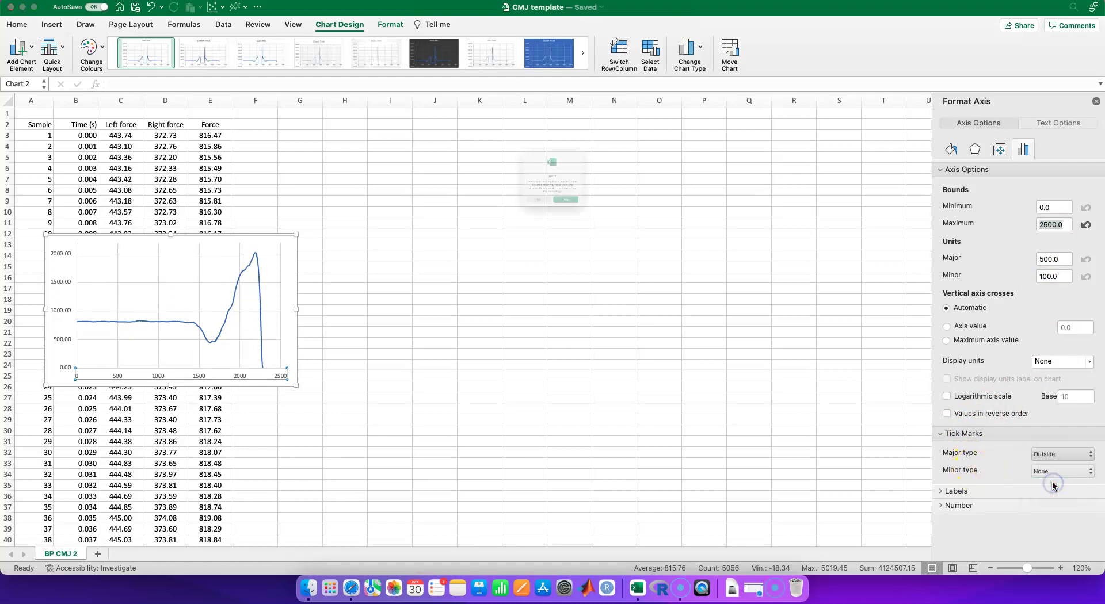
pyautogui.click(587, 231)
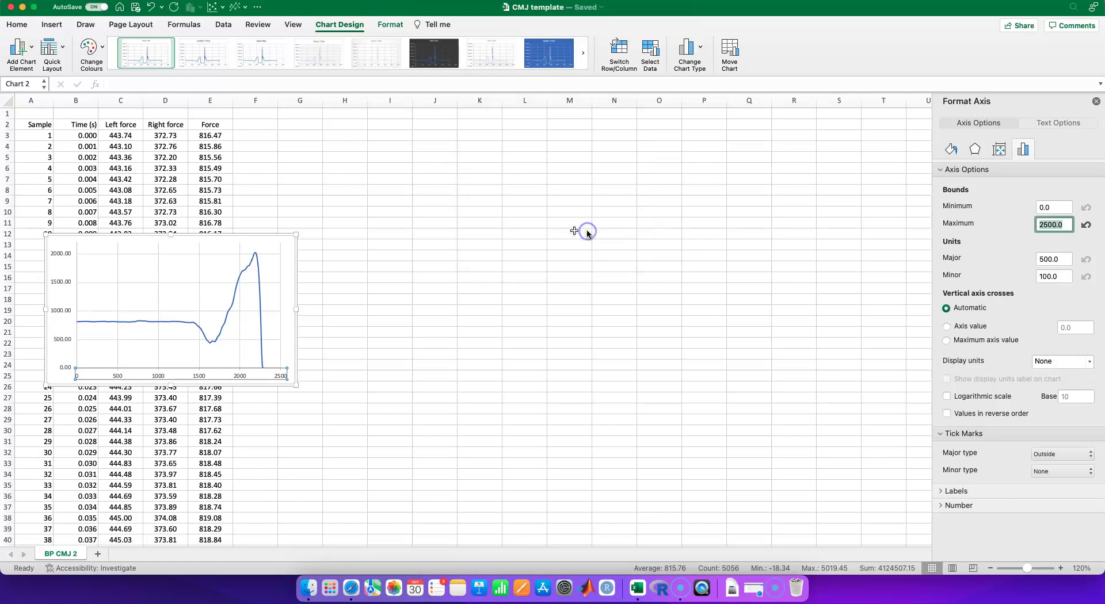
# Step: Format the chart's vertical axis numbers with 0 decimal places
pyautogui.click(66, 277)
pyautogui.click(66, 285)
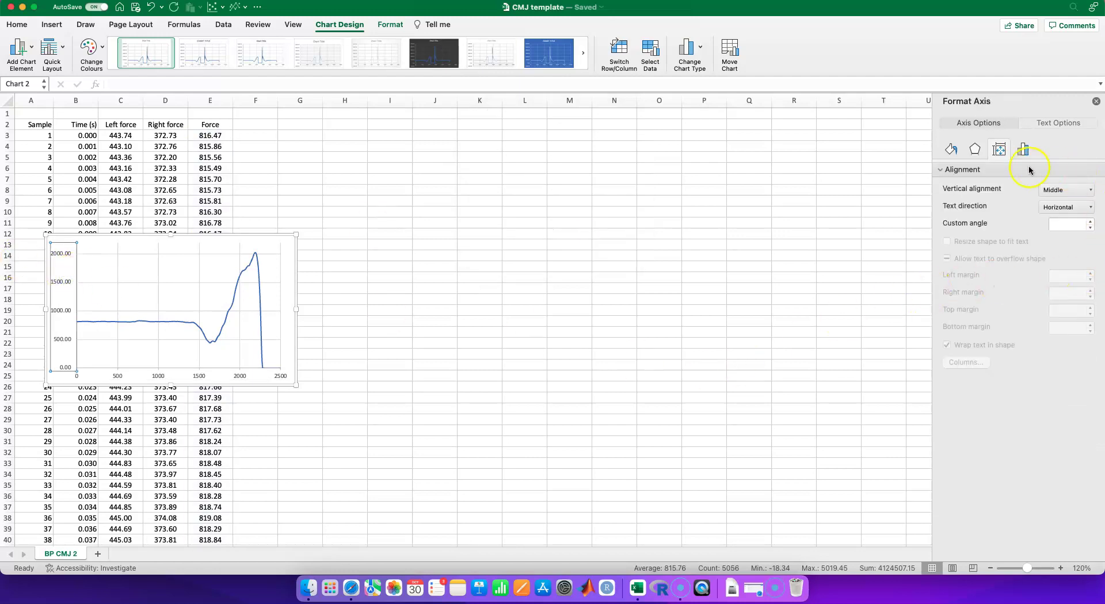
pyautogui.click(1024, 150)
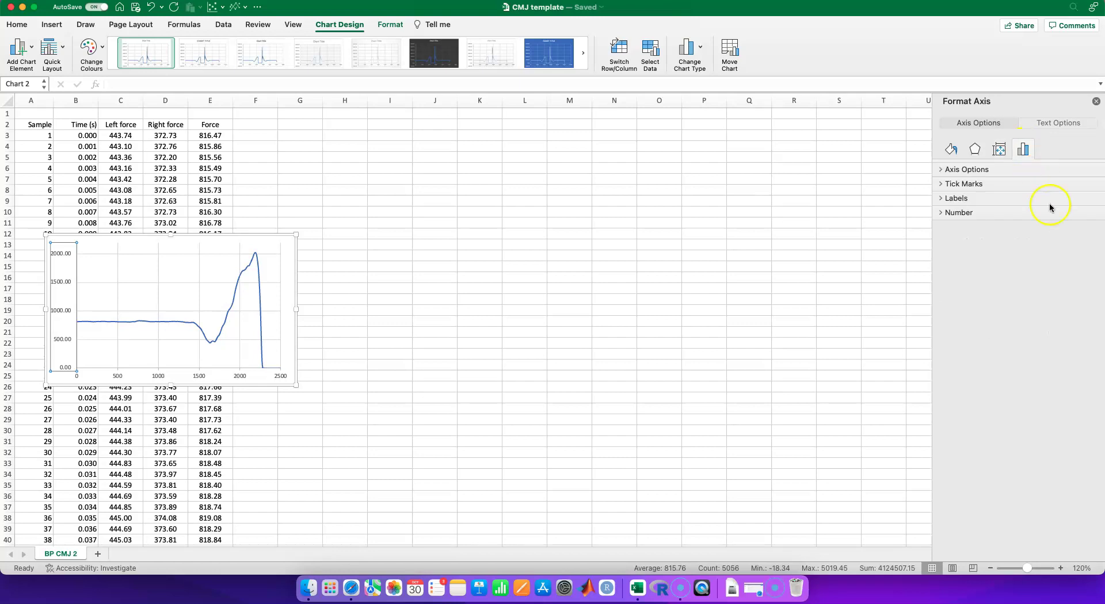
pyautogui.click(959, 213)
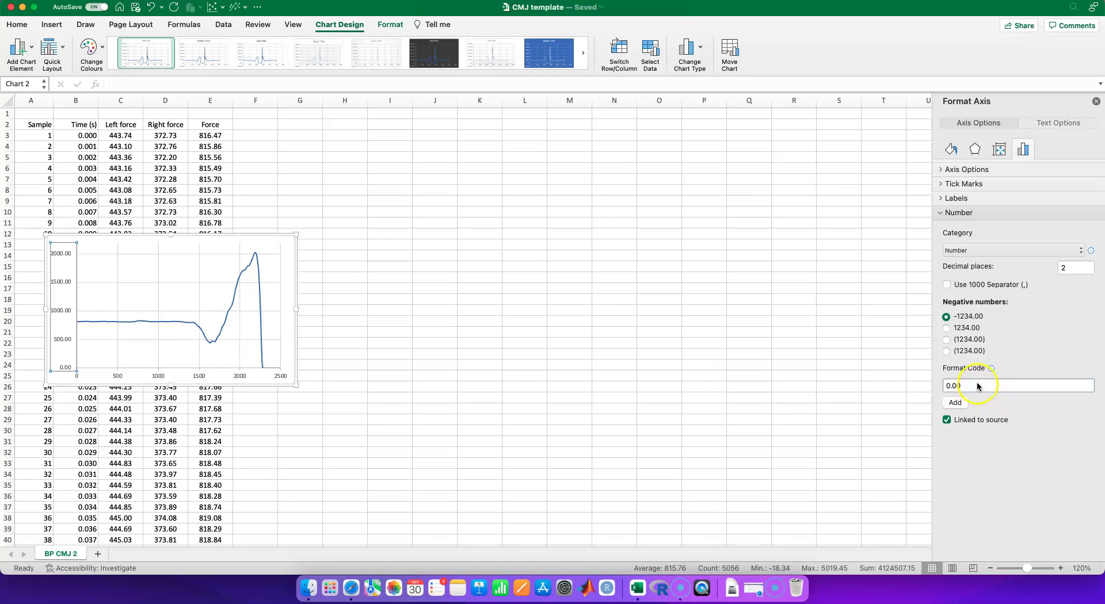
pyautogui.click(1074, 267)
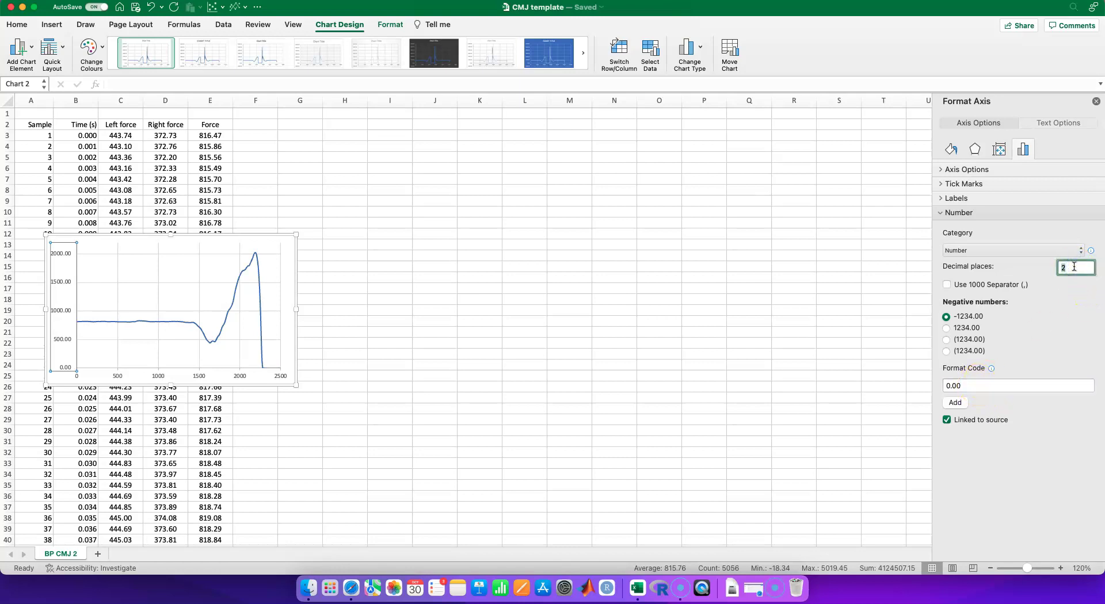
pyautogui.write('0')
pyautogui.press('Return')
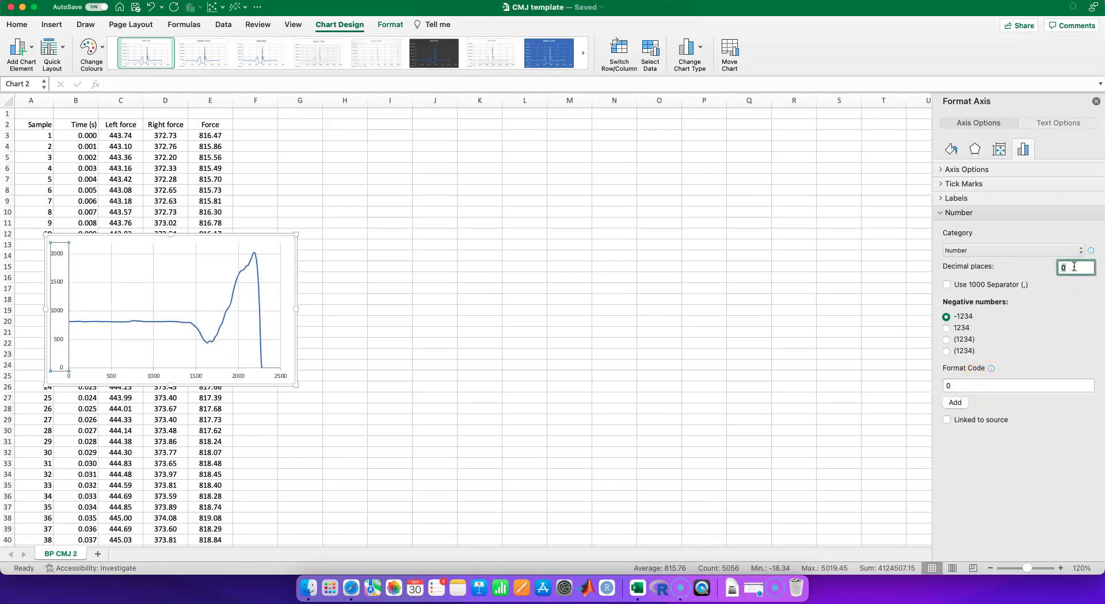
# Step: Set the vertical axis major tick marks to Outside
pyautogui.click(977, 185)
pyautogui.click(1049, 209)
pyautogui.click(1047, 232)
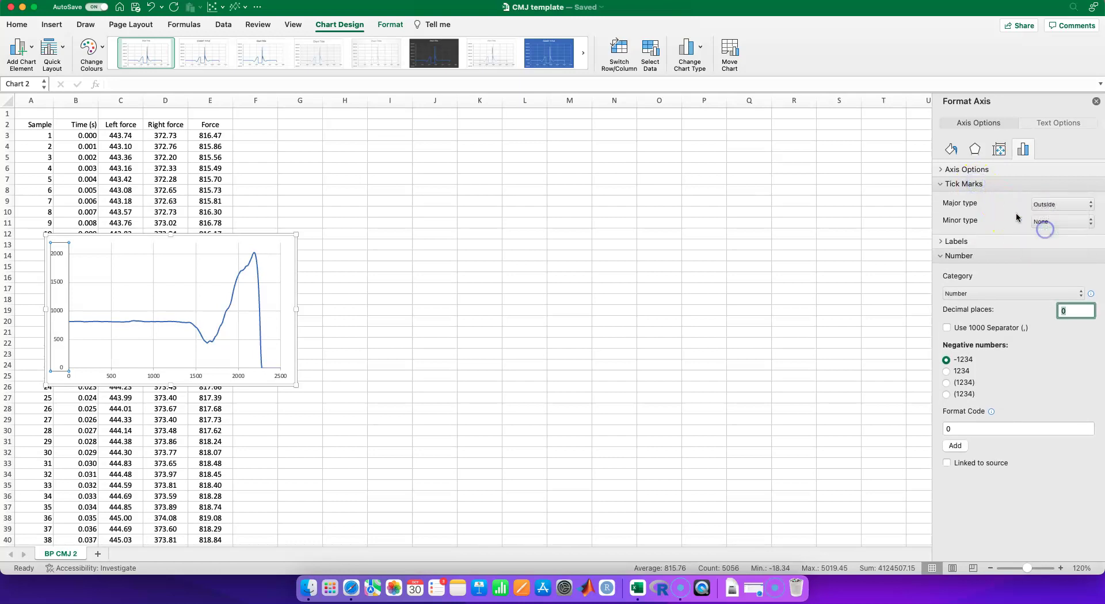
# Step: Make the vertical axis line solid black with a width of 1.5 pt
pyautogui.click(952, 149)
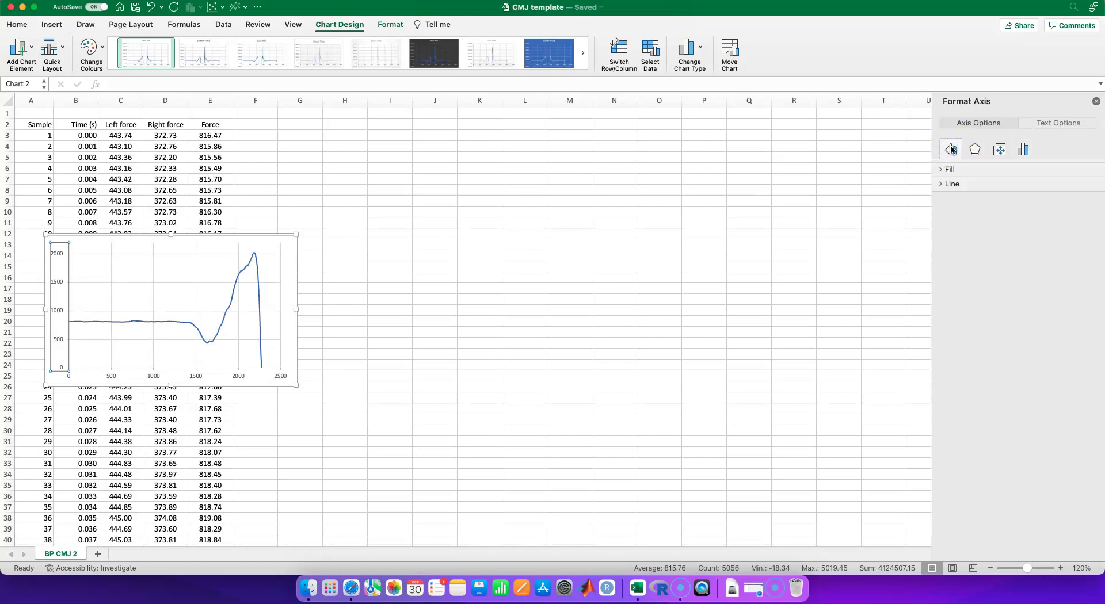
pyautogui.click(967, 169)
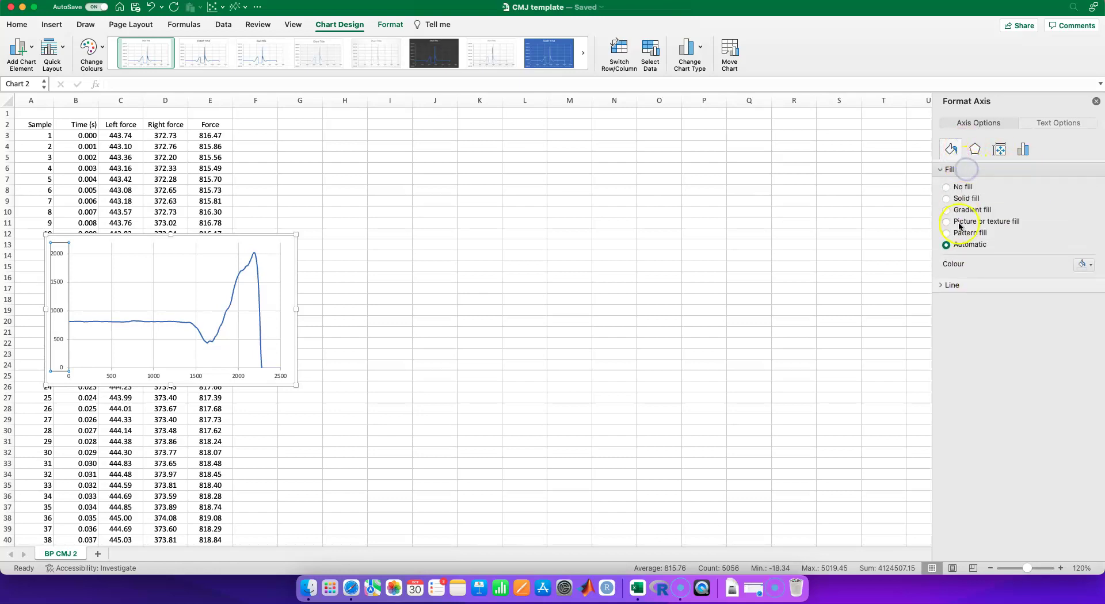
pyautogui.click(953, 286)
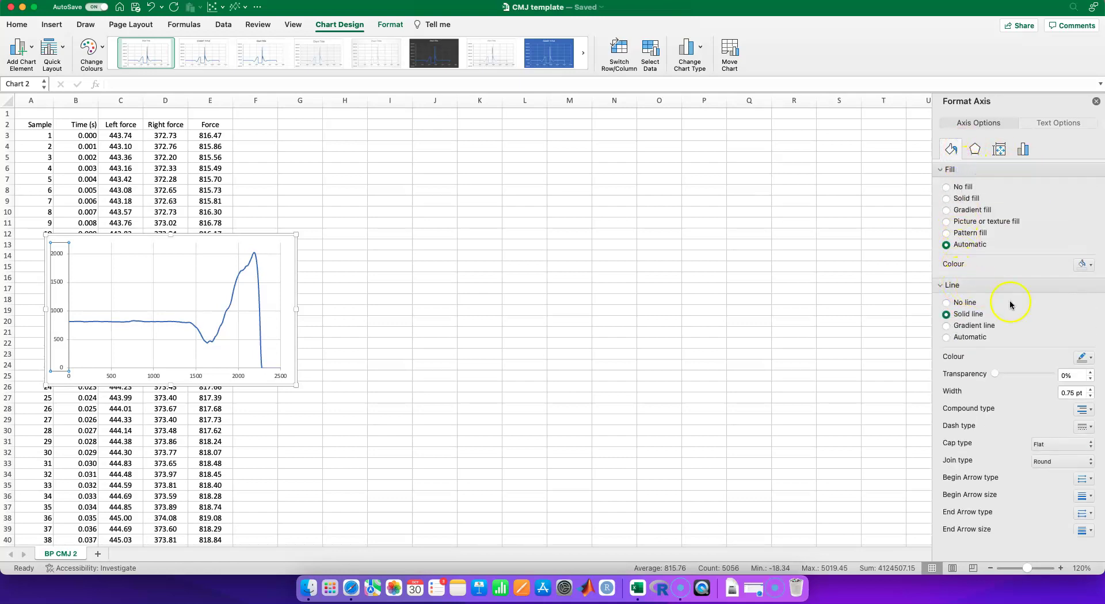
pyautogui.click(1082, 356)
pyautogui.click(1012, 394)
pyautogui.click(1091, 391)
pyautogui.click(1091, 391)
pyautogui.click(1091, 391)
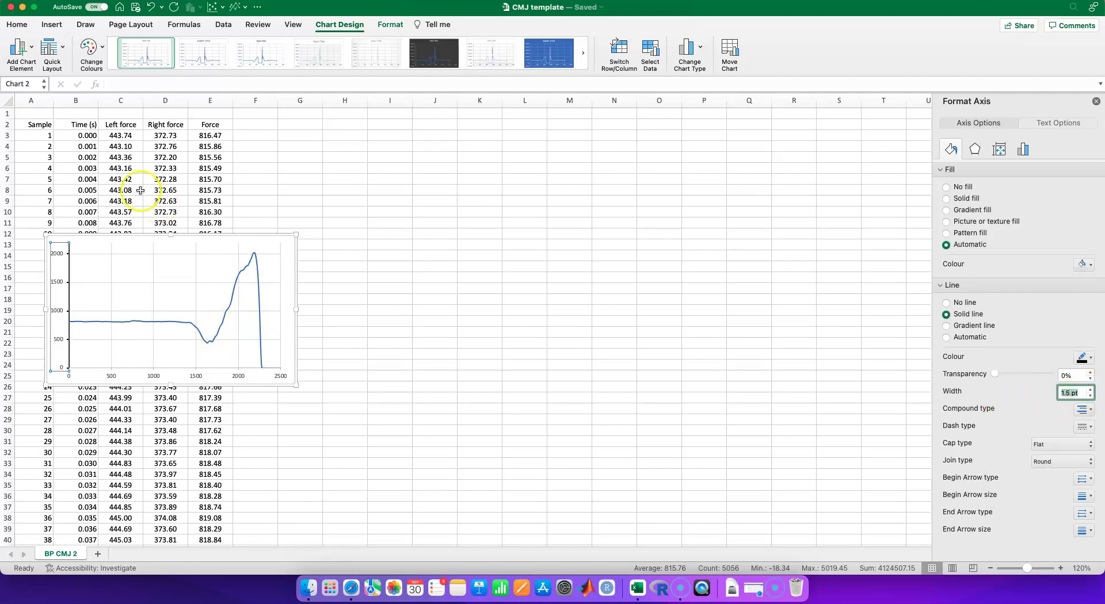
# Step: Enlarge the vertical axis labels to font size 10.5 and colour them black
pyautogui.click(33, 23)
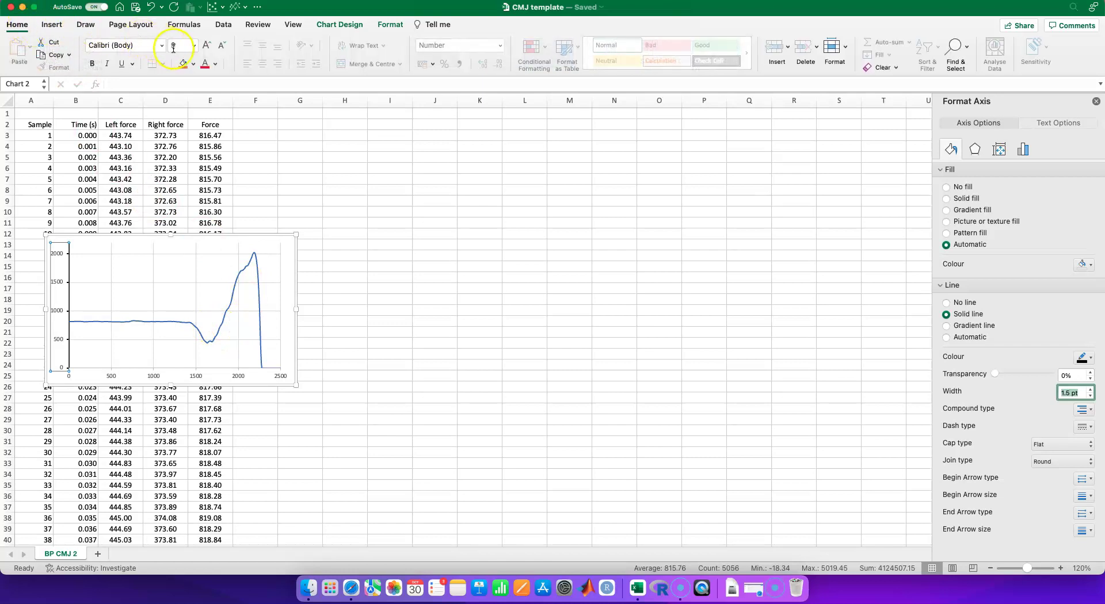
pyautogui.click(206, 46)
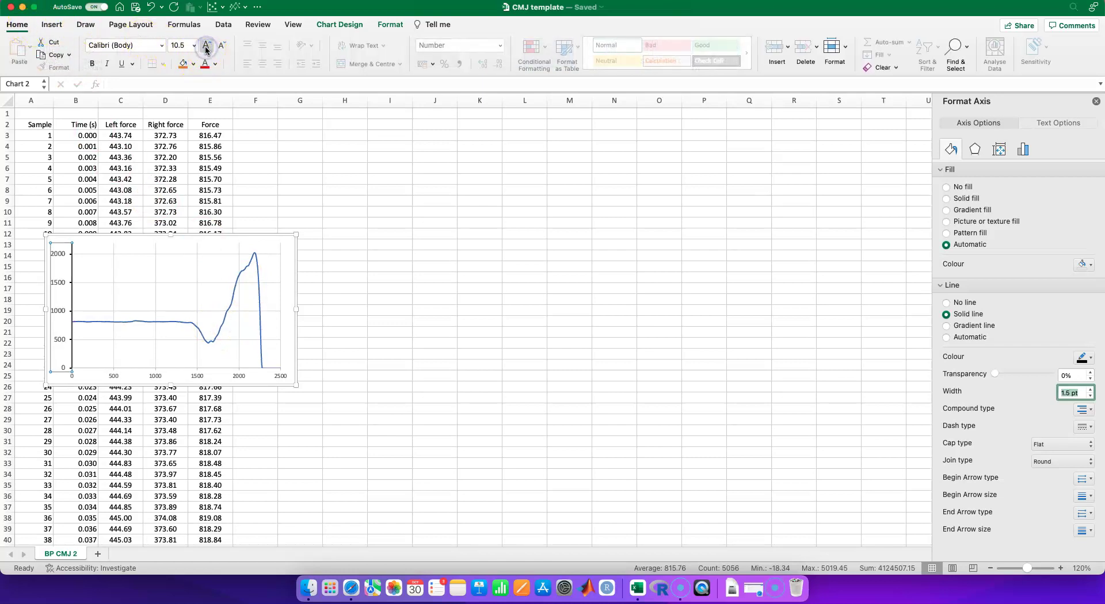
pyautogui.click(216, 64)
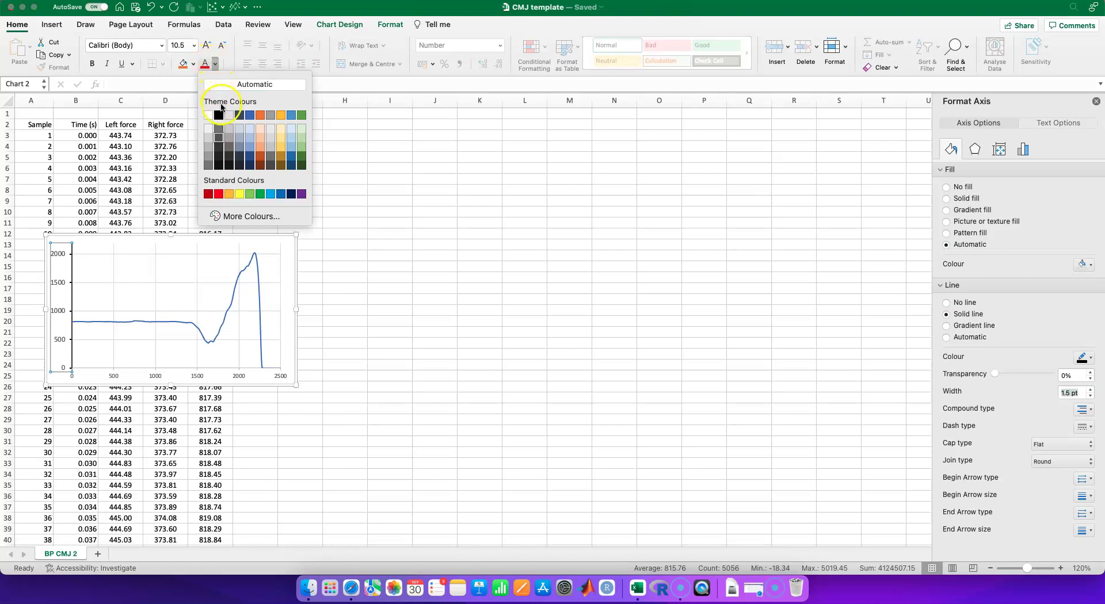
pyautogui.click(219, 115)
# Step: Format the horizontal axis labels in black at font size 10.5
pyautogui.click(241, 376)
pyautogui.click(208, 46)
pyautogui.click(208, 46)
pyautogui.click(222, 45)
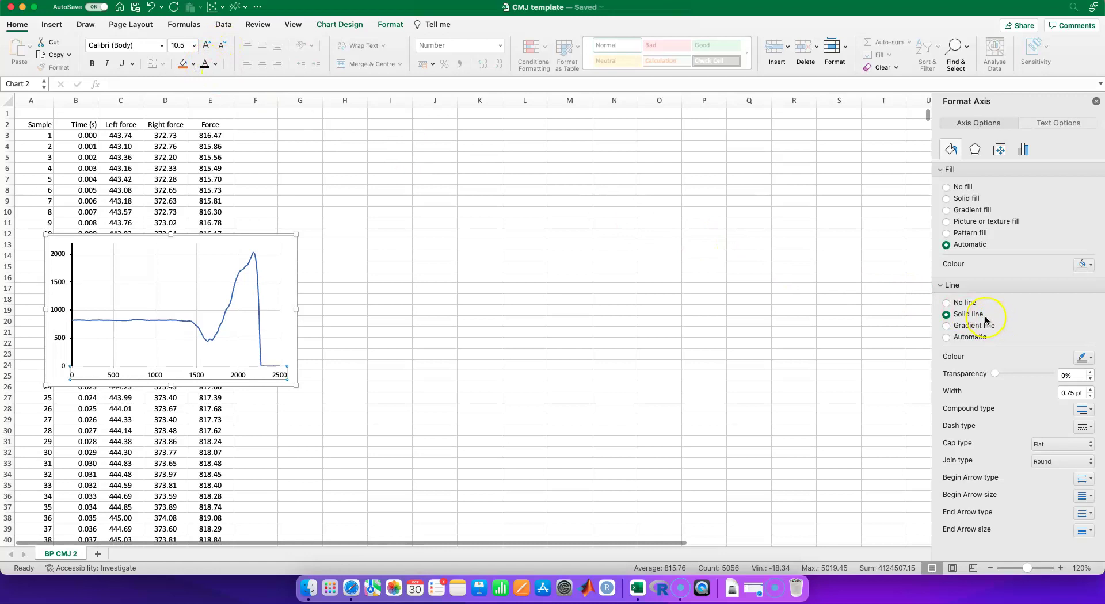
# Step: Make the horizontal axis line black with a width of 1.5 pt
pyautogui.click(1088, 364)
pyautogui.click(1012, 389)
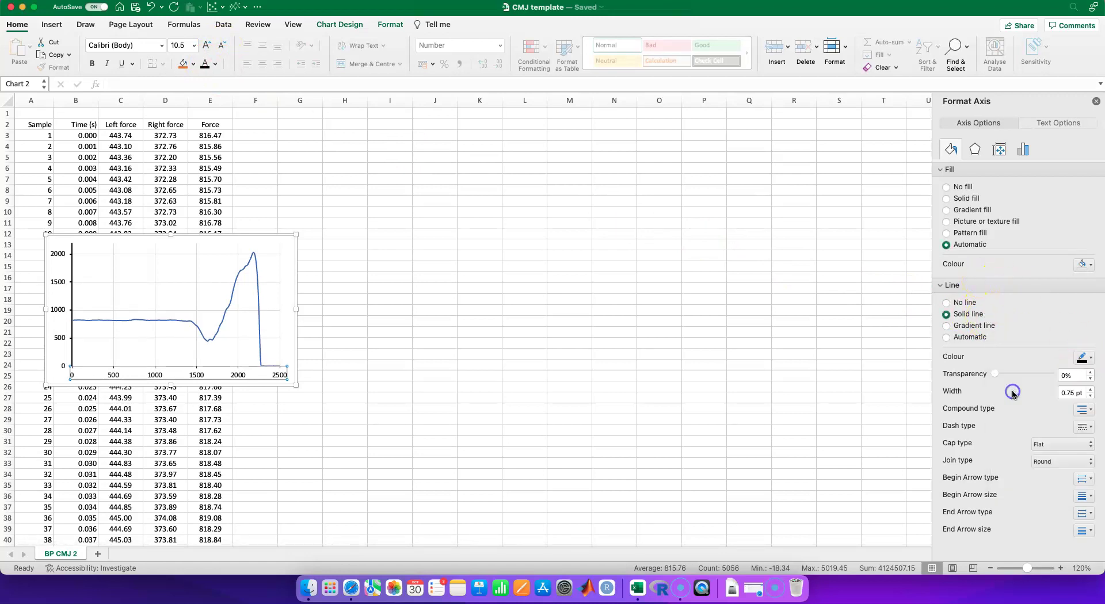
pyautogui.click(1092, 393)
pyautogui.click(1092, 394)
pyautogui.click(1092, 394)
pyautogui.click(1092, 394)
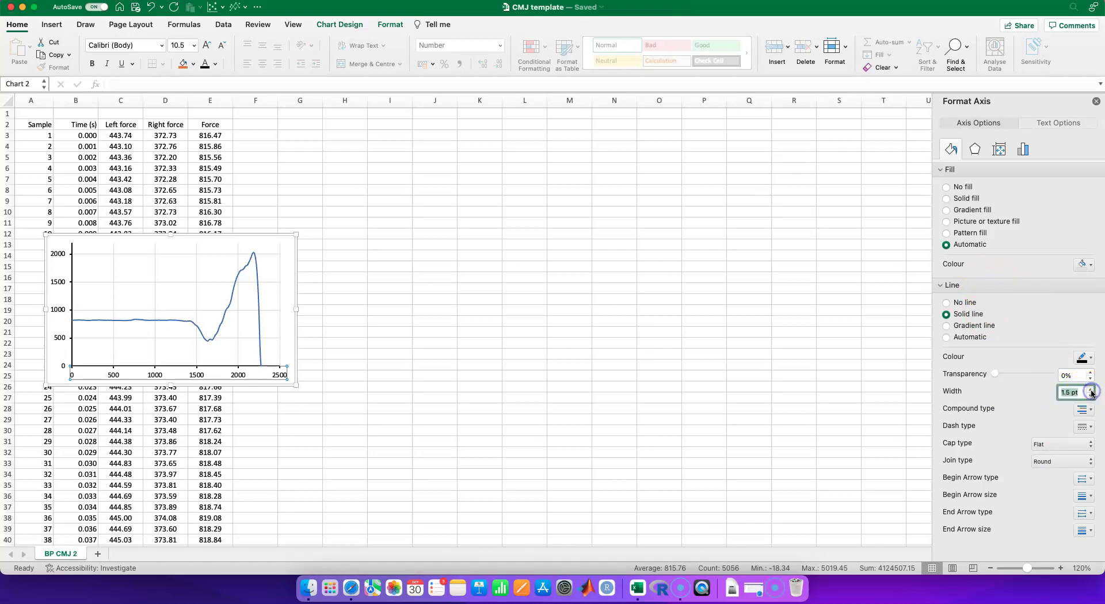
# Step: Colour the force curve in the chart blue using the Blue swatch of the Apple colour palette
pyautogui.click(229, 302)
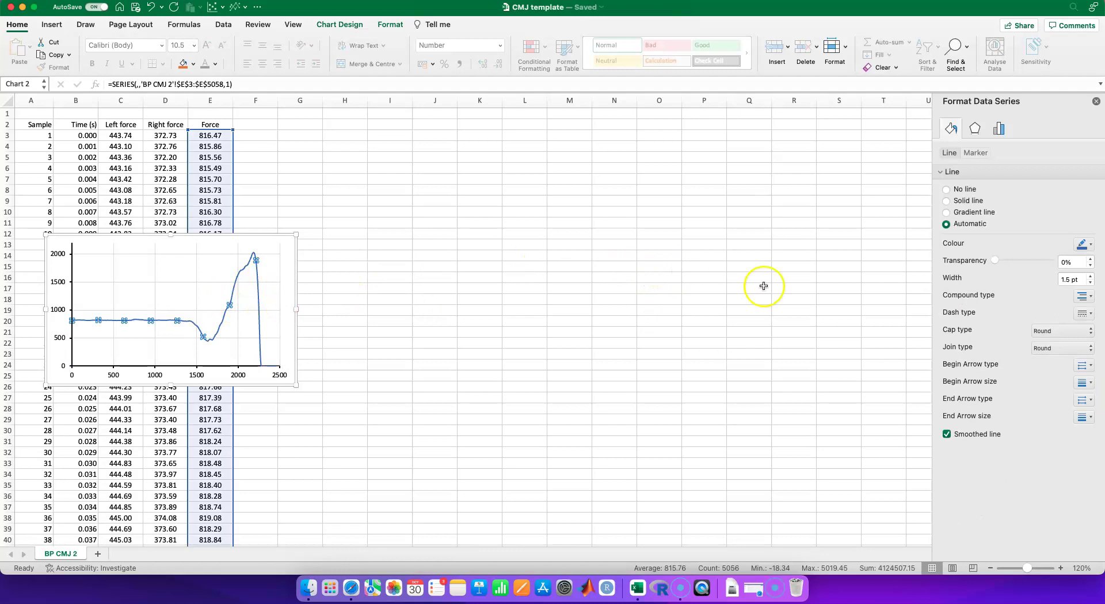
pyautogui.click(1085, 245)
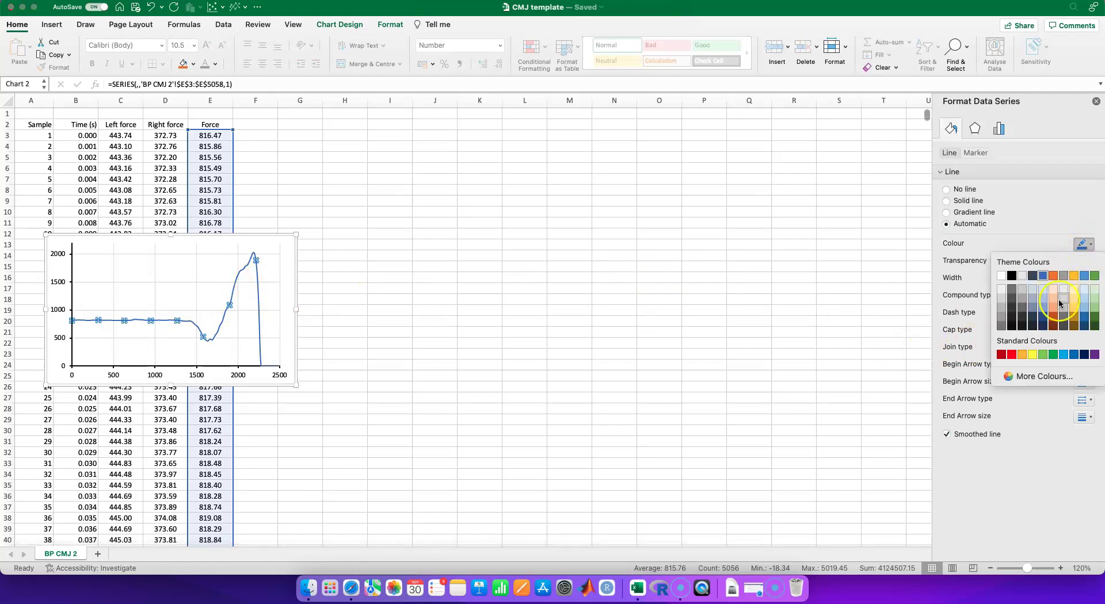
pyautogui.click(1030, 378)
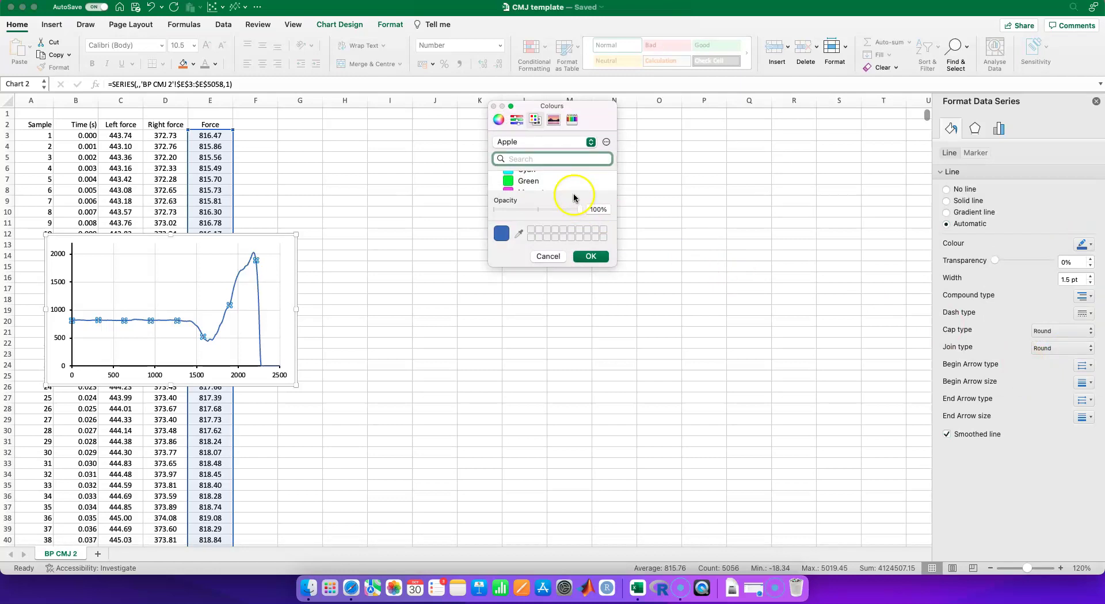
pyautogui.scroll(3, 571, 186)
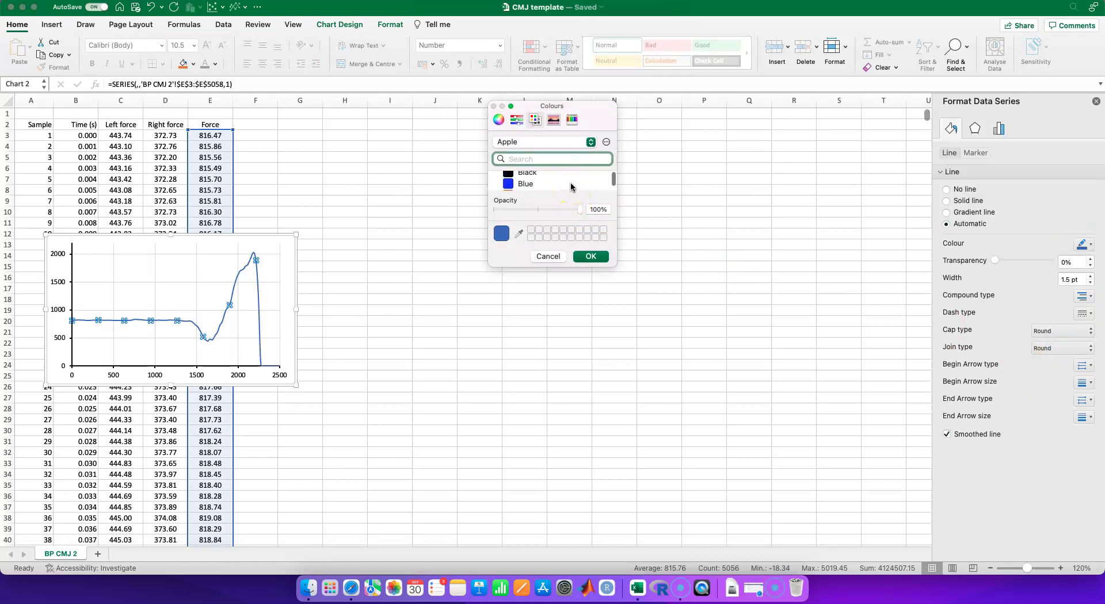
pyautogui.click(529, 186)
pyautogui.click(591, 256)
# Step: Set the force curve's line width to 2.5 pt and close the series formatting
pyautogui.click(1091, 277)
pyautogui.click(1091, 277)
pyautogui.click(1091, 277)
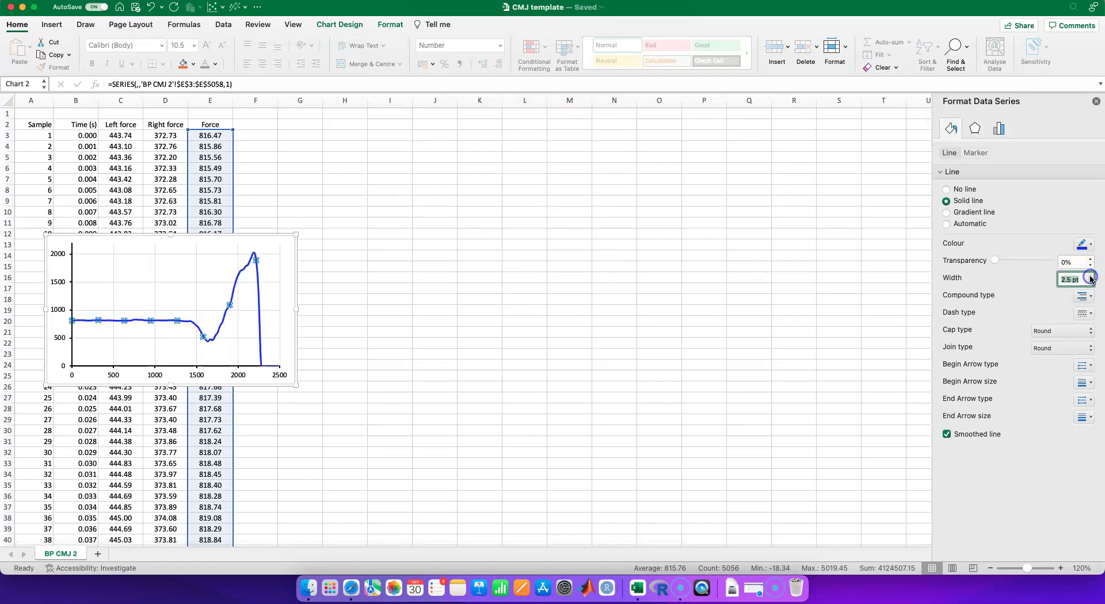
pyautogui.click(1096, 102)
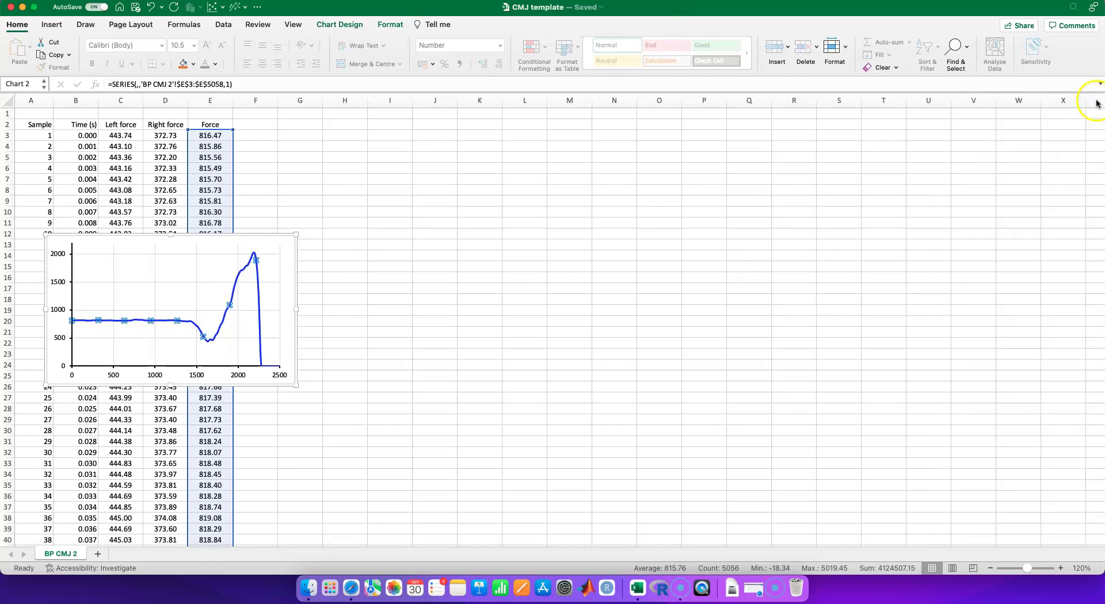
pyautogui.click(521, 266)
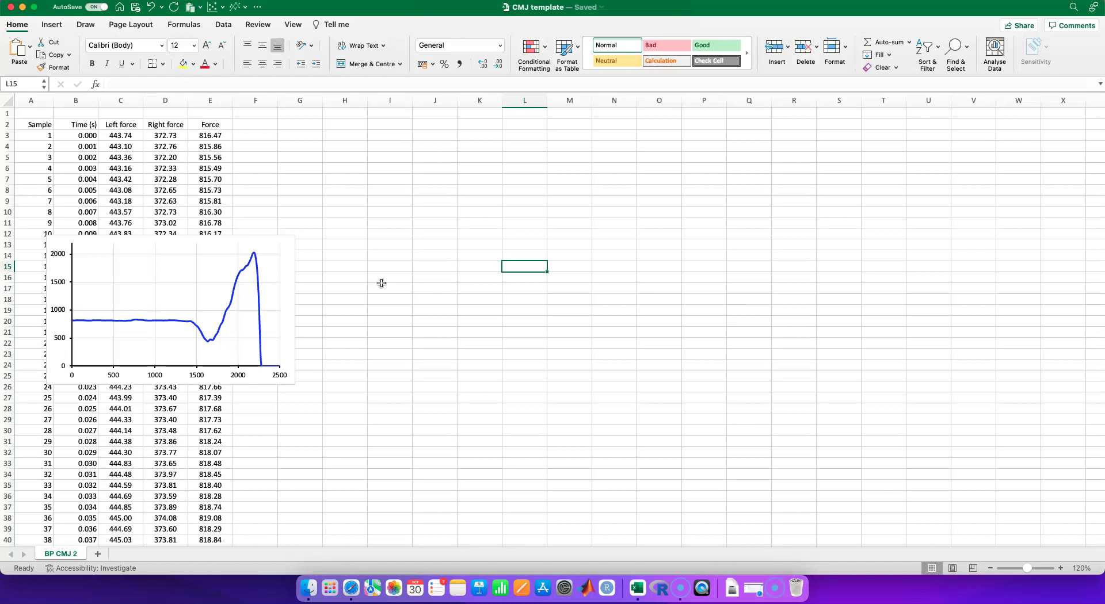
# Step: Add a primary horizontal axis title to the force chart reading "Sample"
pyautogui.click(204, 375)
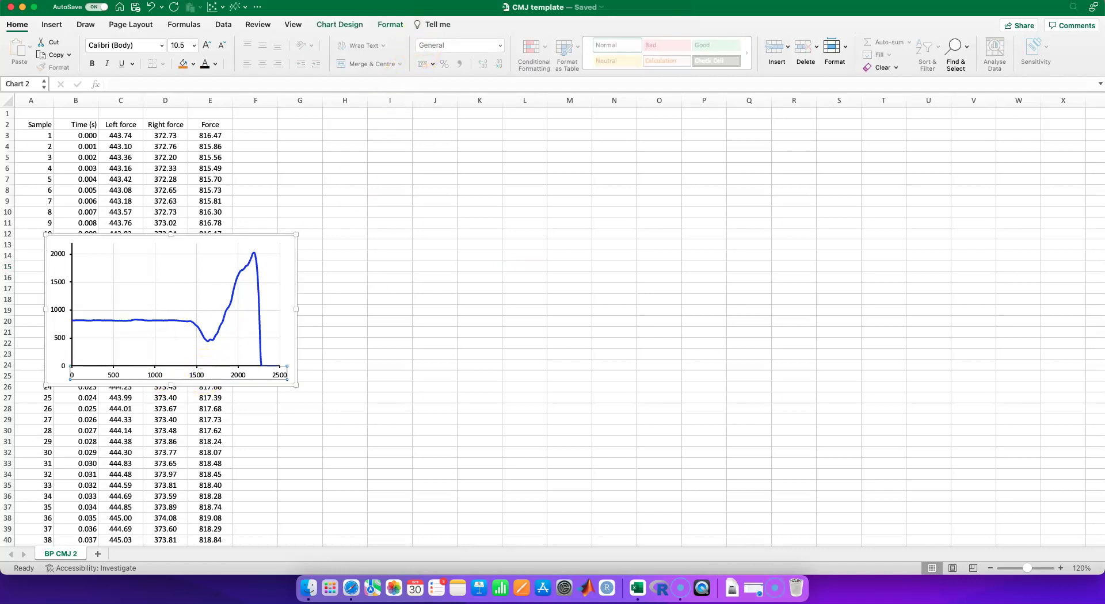
pyautogui.click(354, 24)
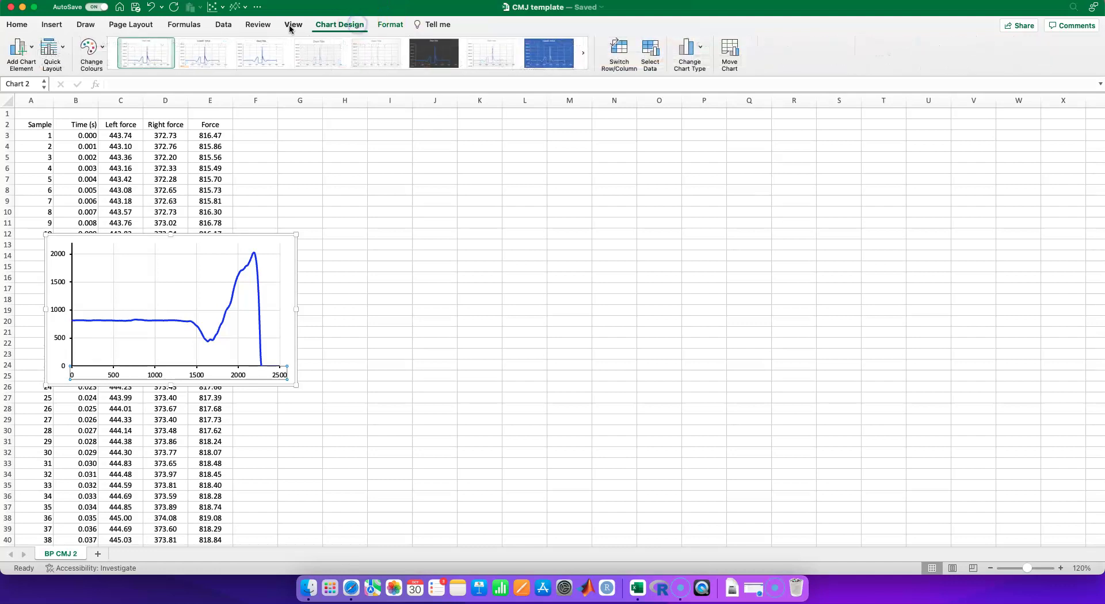
pyautogui.click(21, 54)
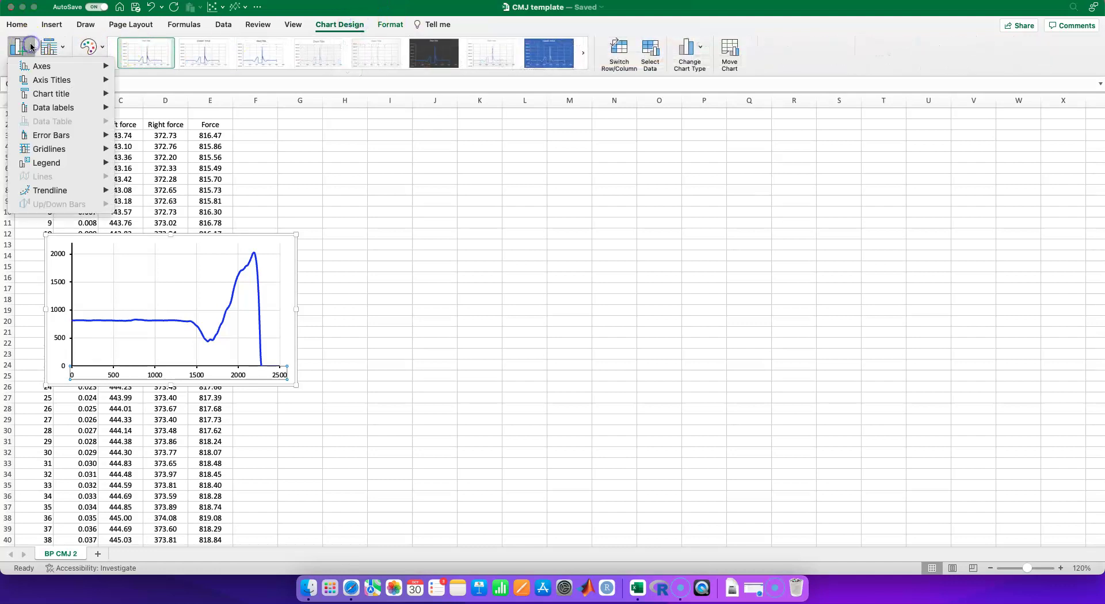
pyautogui.moveTo(42, 67)
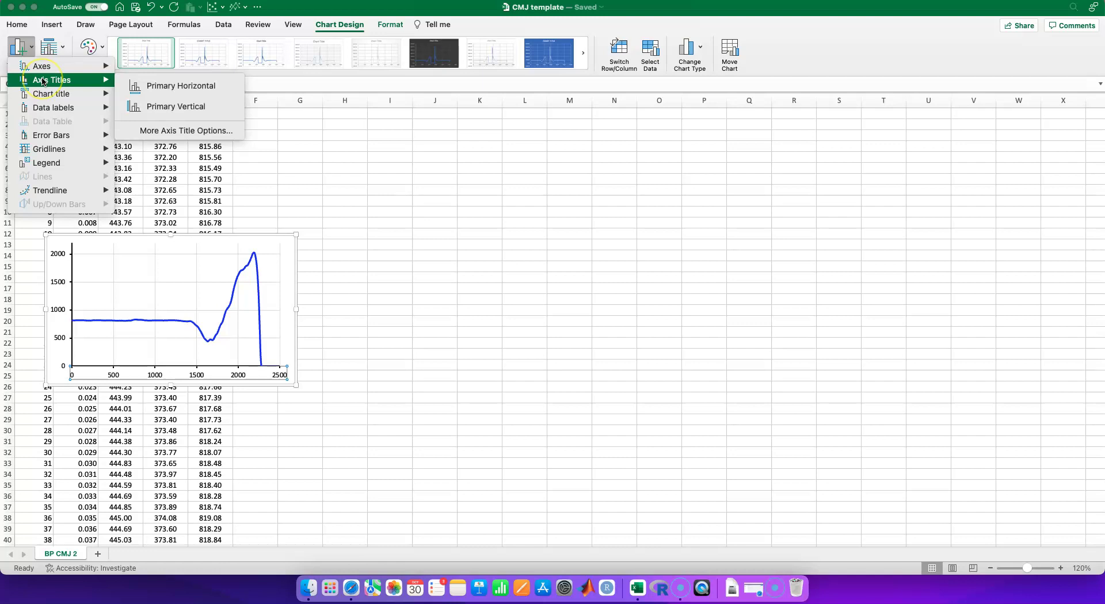
pyautogui.click(161, 86)
pyautogui.write('Sample')
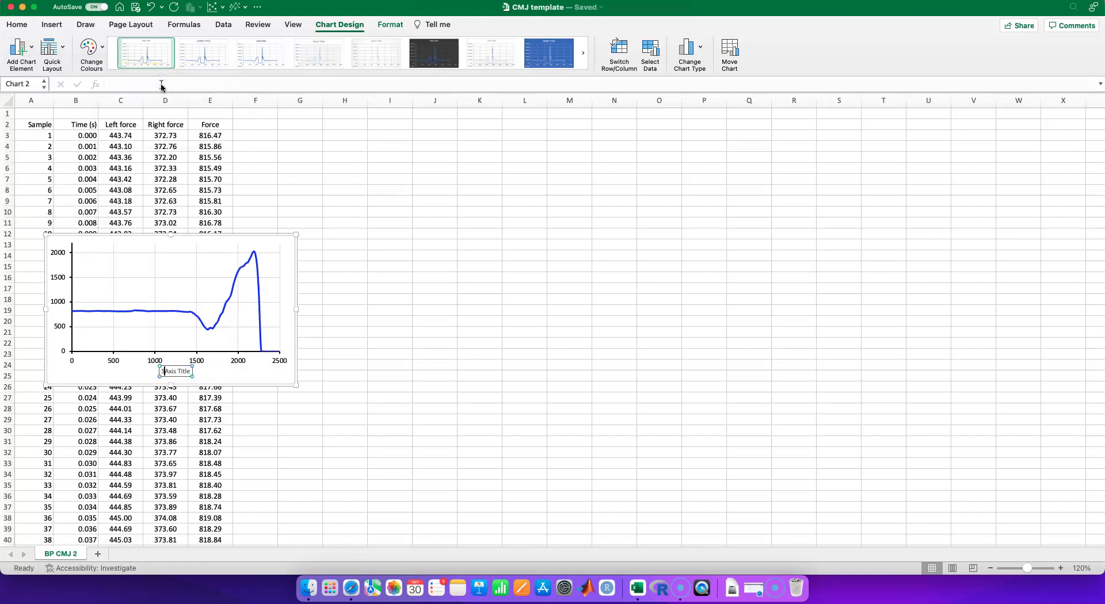
pyautogui.press('Delete')
pyautogui.click(352, 222)
# Step: Enlarge the "Sample" axis title to font size 11 and colour it black
pyautogui.click(176, 371)
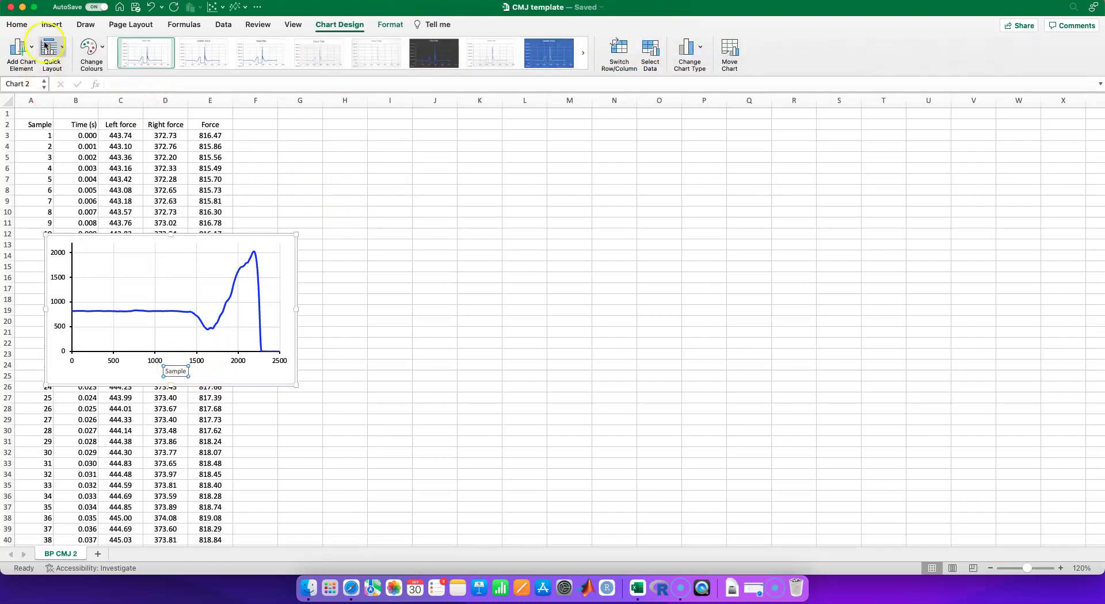
pyautogui.click(26, 24)
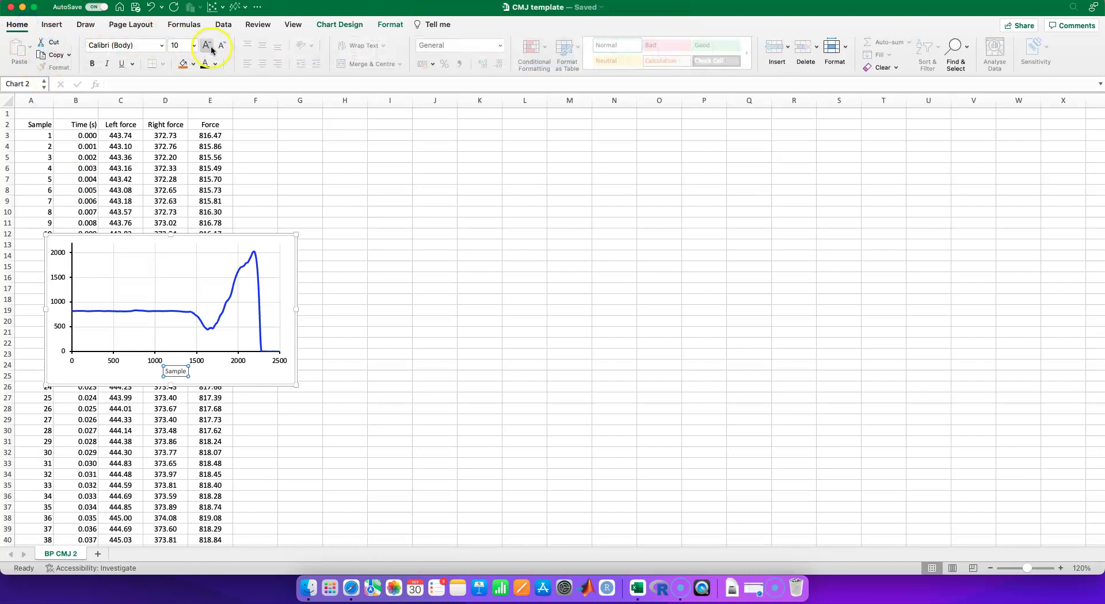
pyautogui.click(208, 46)
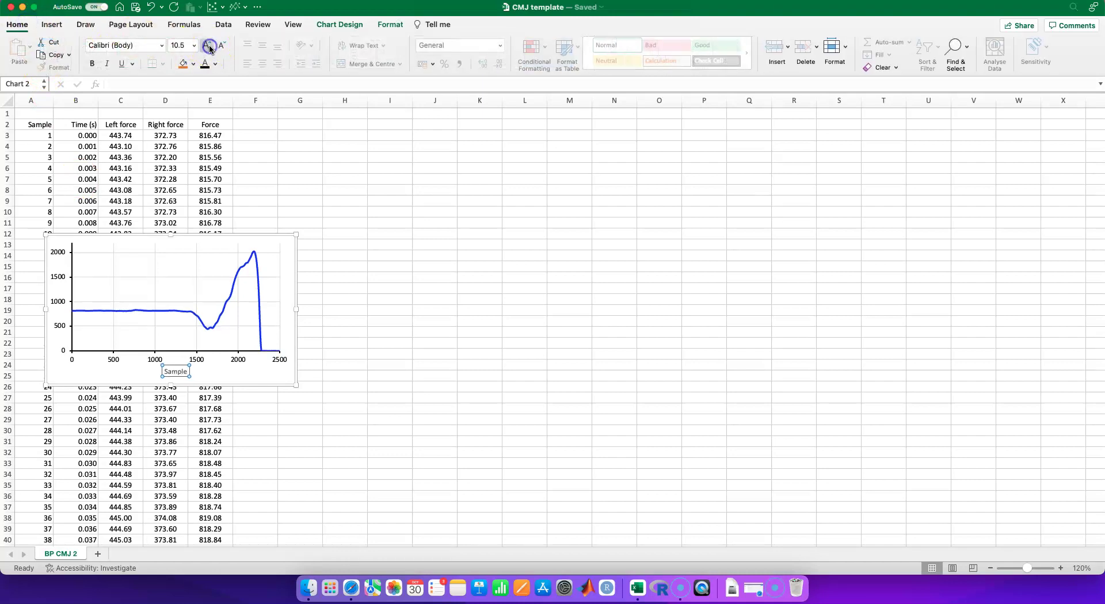
# Step: Add a primary vertical axis title to the force chart reading "Force (N)"
pyautogui.click(353, 25)
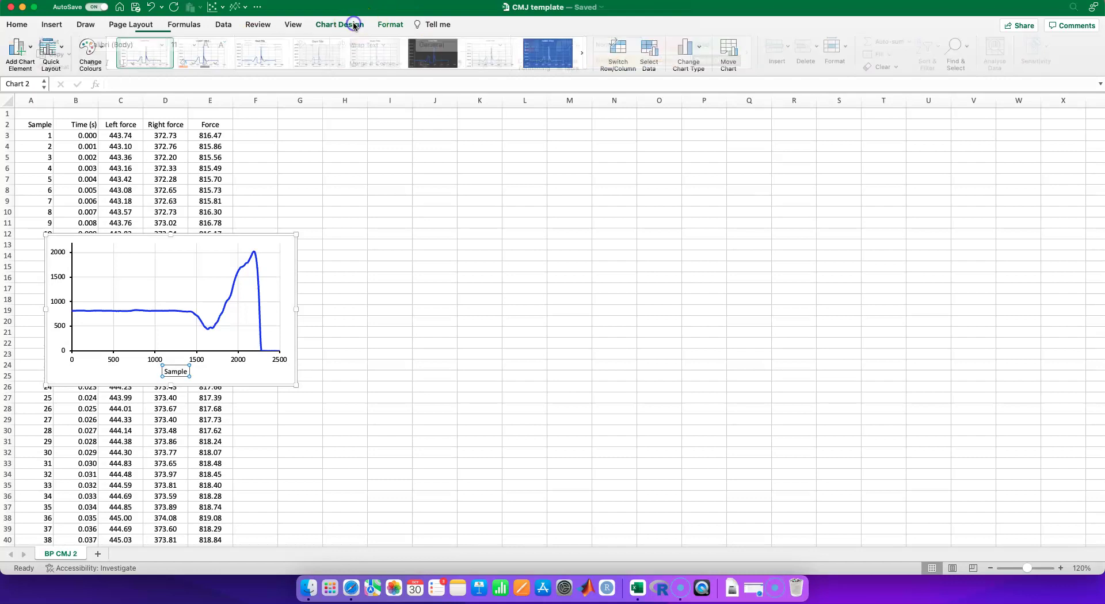
pyautogui.click(29, 46)
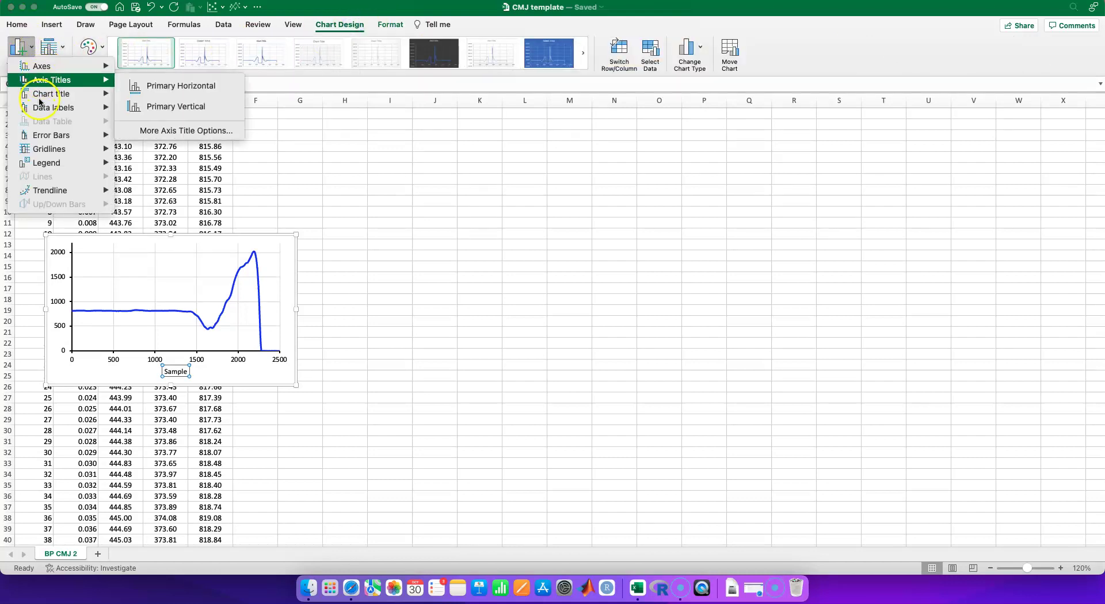
pyautogui.moveTo(39, 100)
pyautogui.moveTo(41, 82)
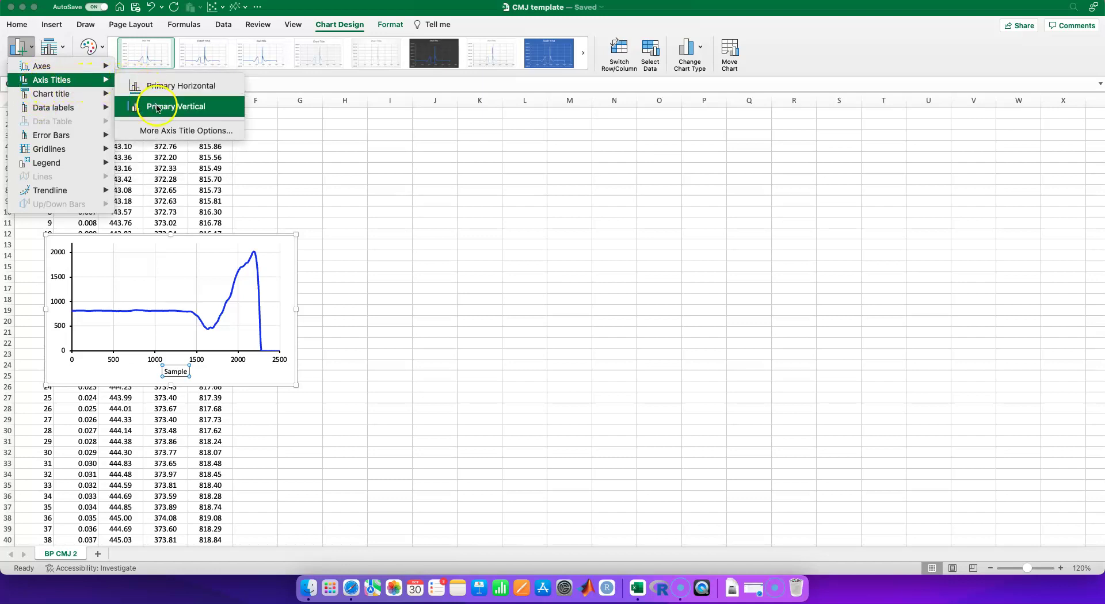
pyautogui.click(157, 107)
pyautogui.write('Force (N)')
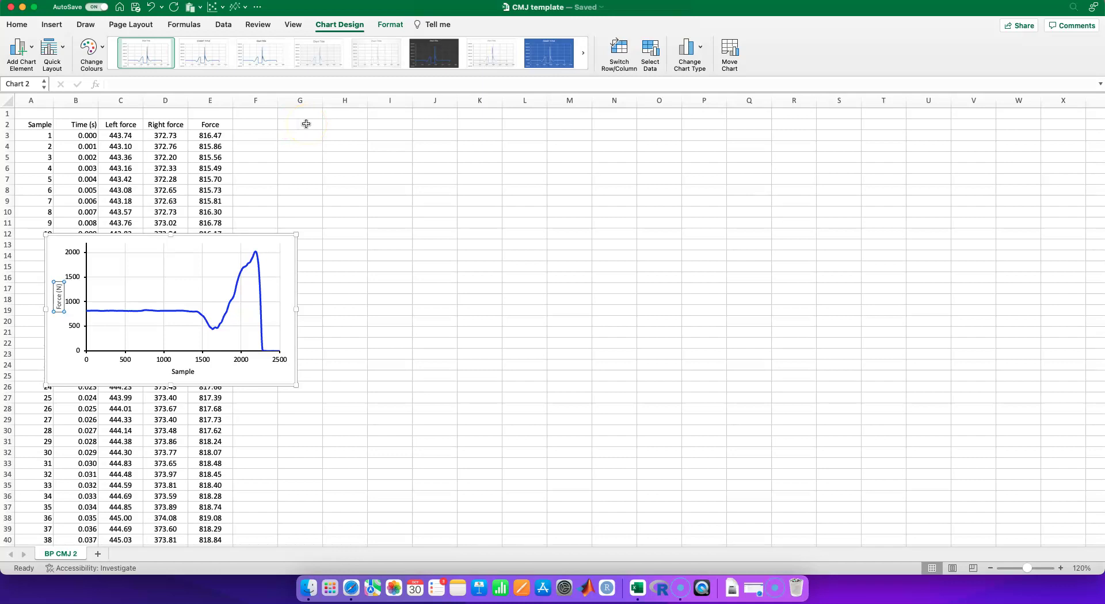
pyautogui.click(198, 201)
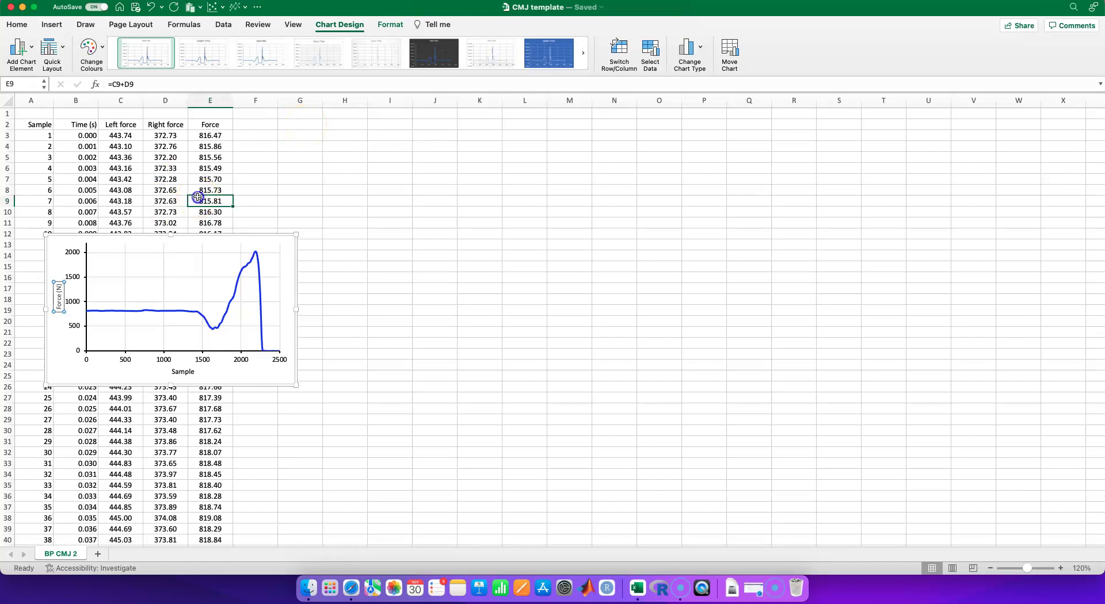
# Step: Enlarge the "Force (N)" axis title to font size 11, colour it black and deselect the chart
pyautogui.click(58, 292)
pyautogui.click(18, 25)
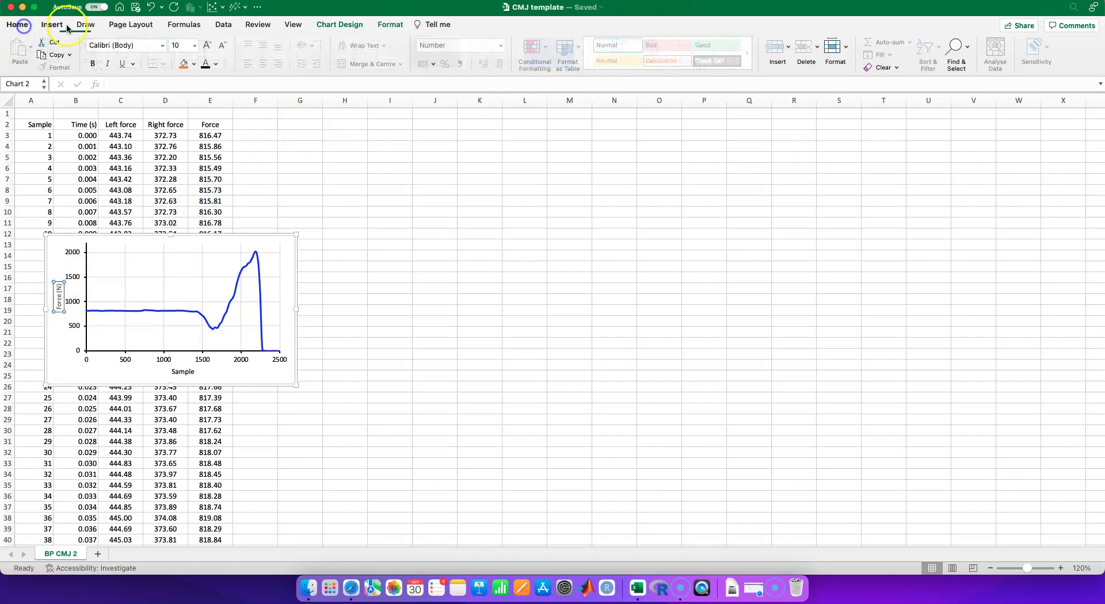
pyautogui.click(206, 46)
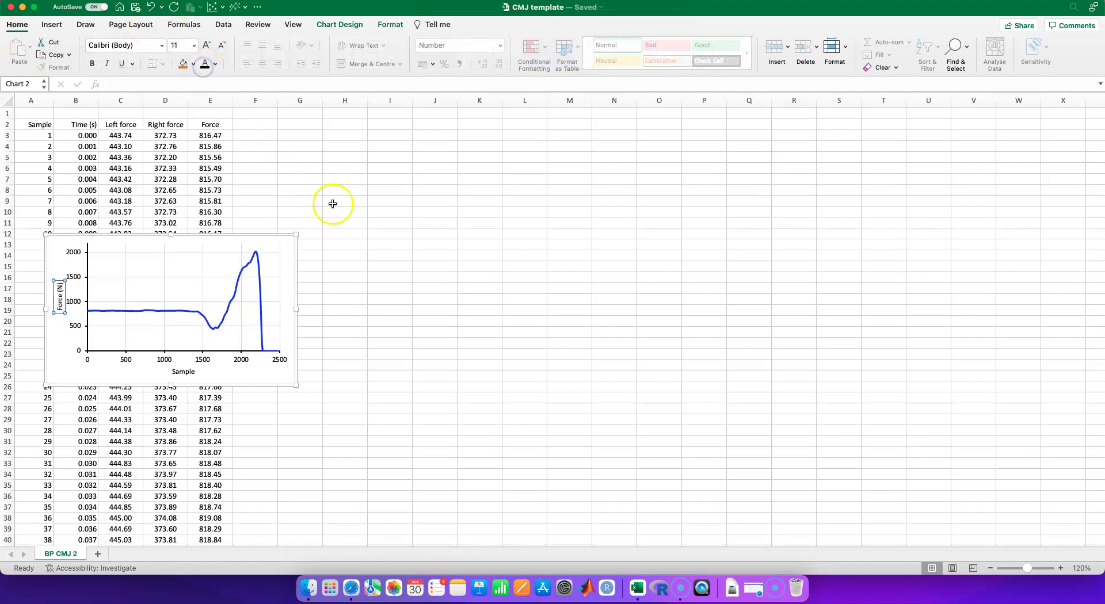
pyautogui.click(384, 247)
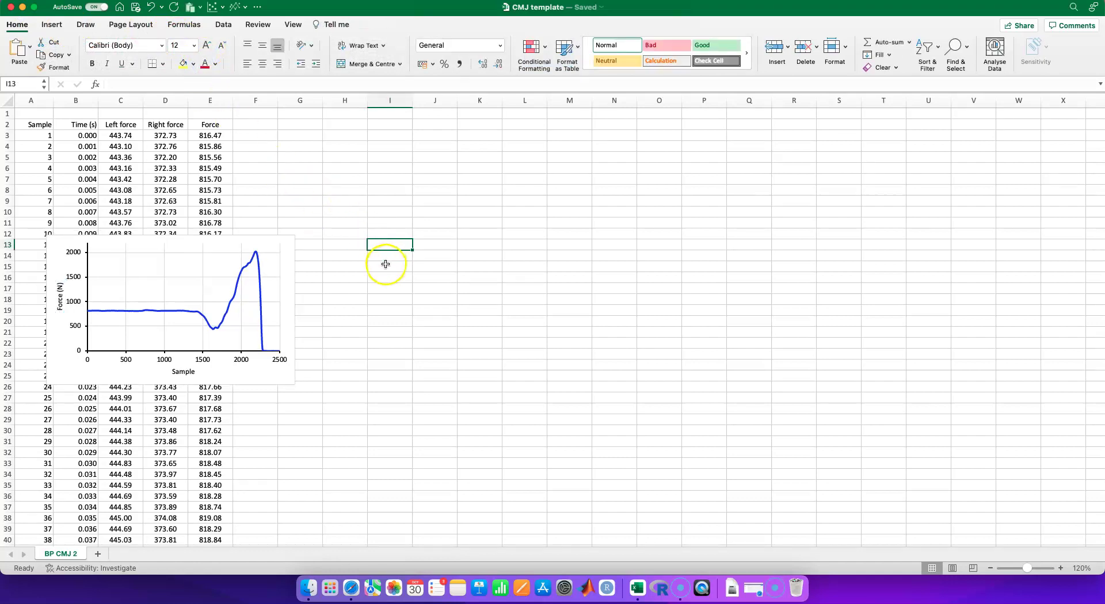
# Step: Enter the label "Peak force" in cell H4
pyautogui.scroll(1, 387, 266)
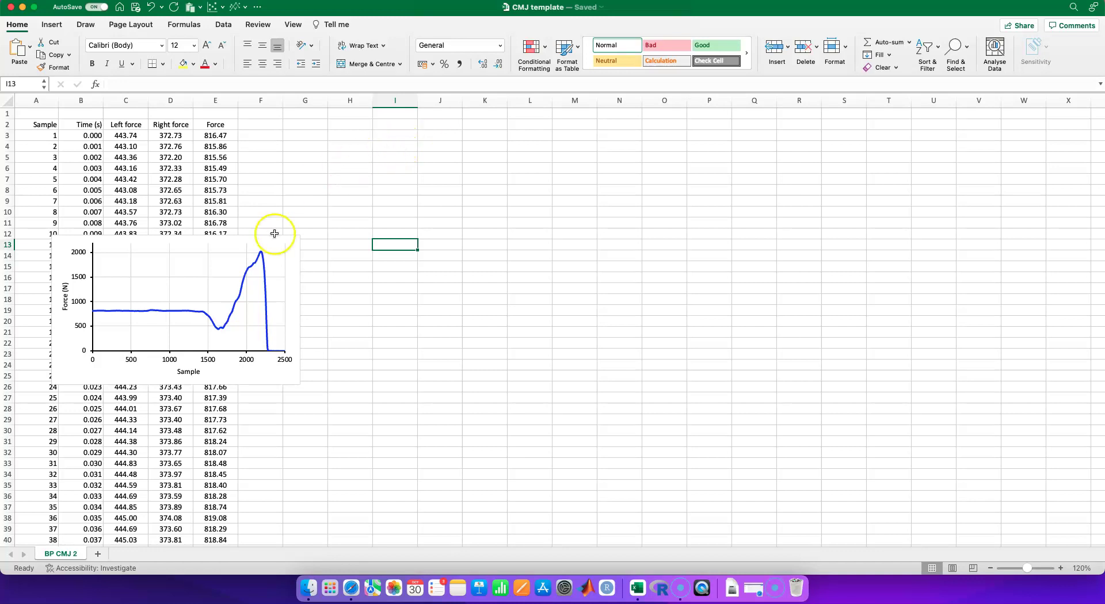
pyautogui.click(357, 147)
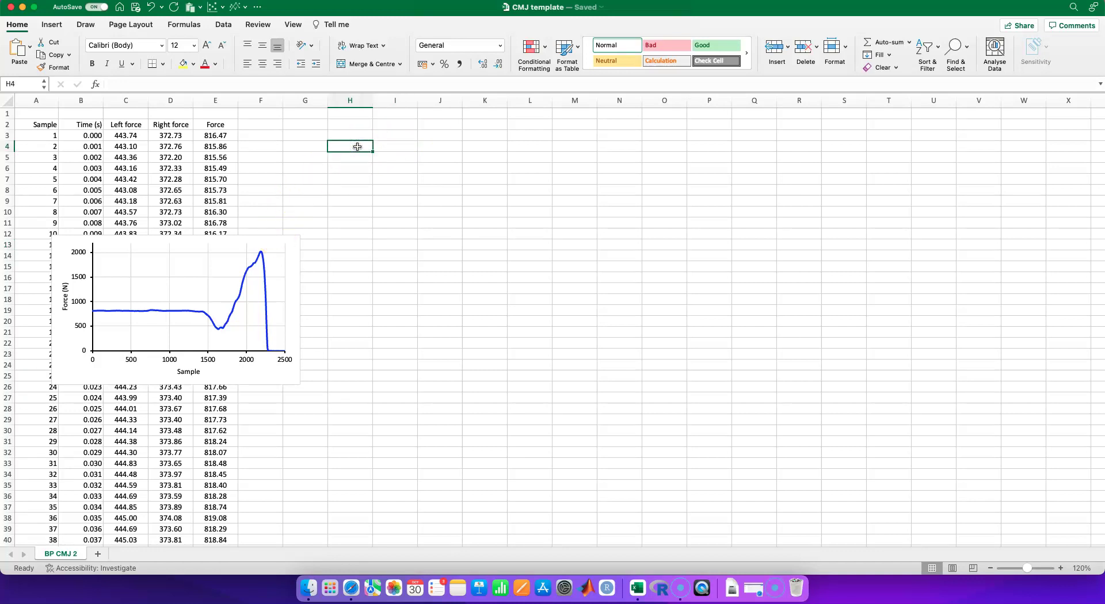
pyautogui.write('Peak force')
pyautogui.press('Tab')
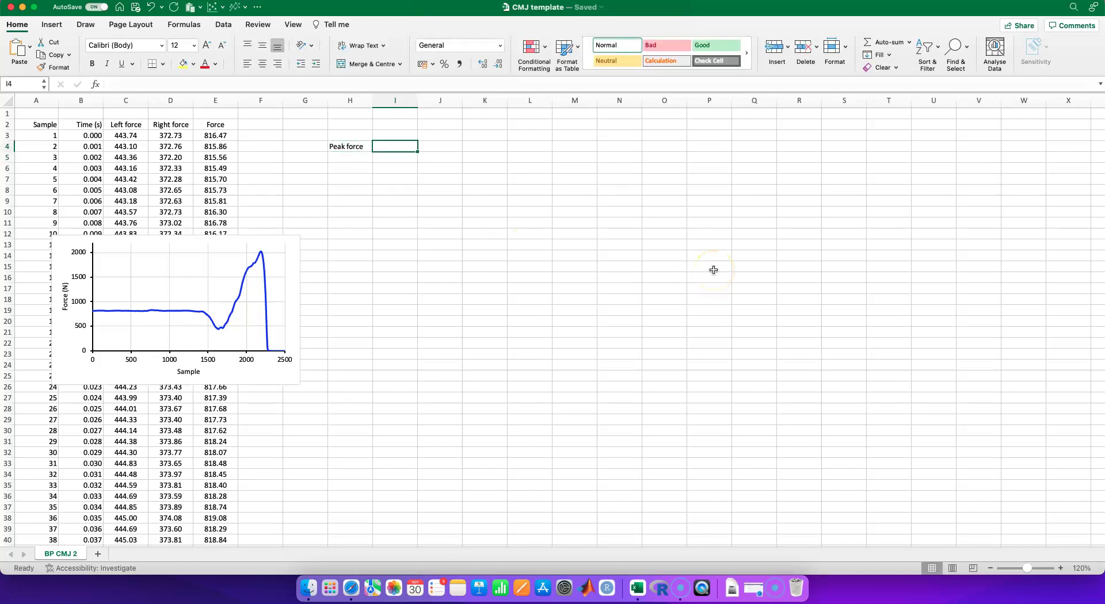
# Step: Calculate peak force over the first 2500 samples in cell I4 with =MAX(INDEX(E3:E5058,1):INDEX(E3:E5058,2500))
pyautogui.write('=max')
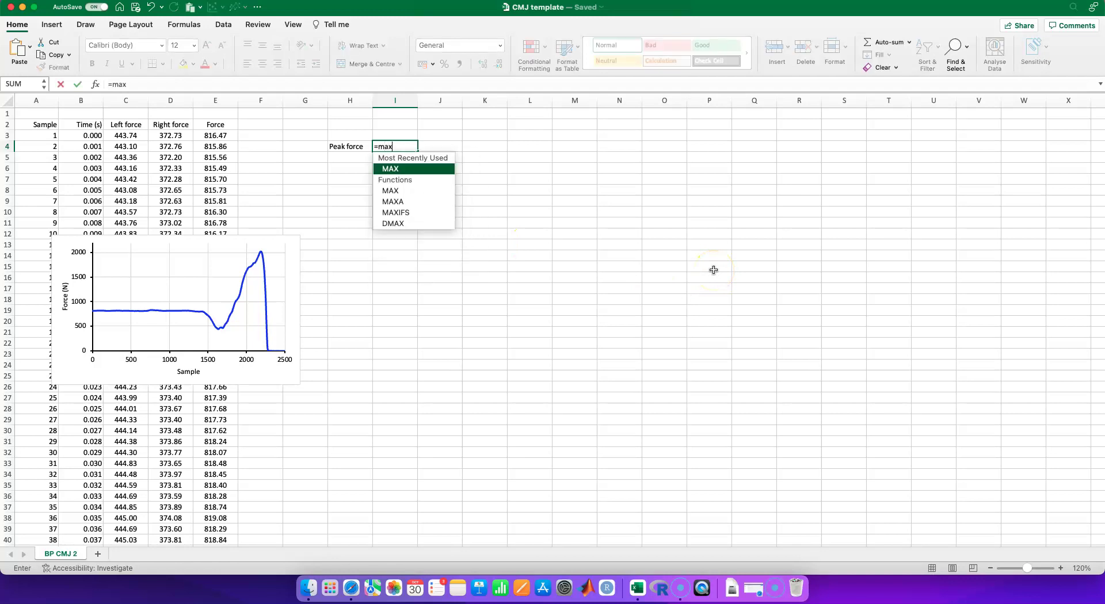
pyautogui.write('(index(')
pyautogui.press('Left')
pyautogui.press('Left')
pyautogui.press('Left')
pyautogui.press('Left')
pyautogui.press('Up')
pyautogui.hotkey('ctrl', 'shift', 'Down')
pyautogui.write(',1)')
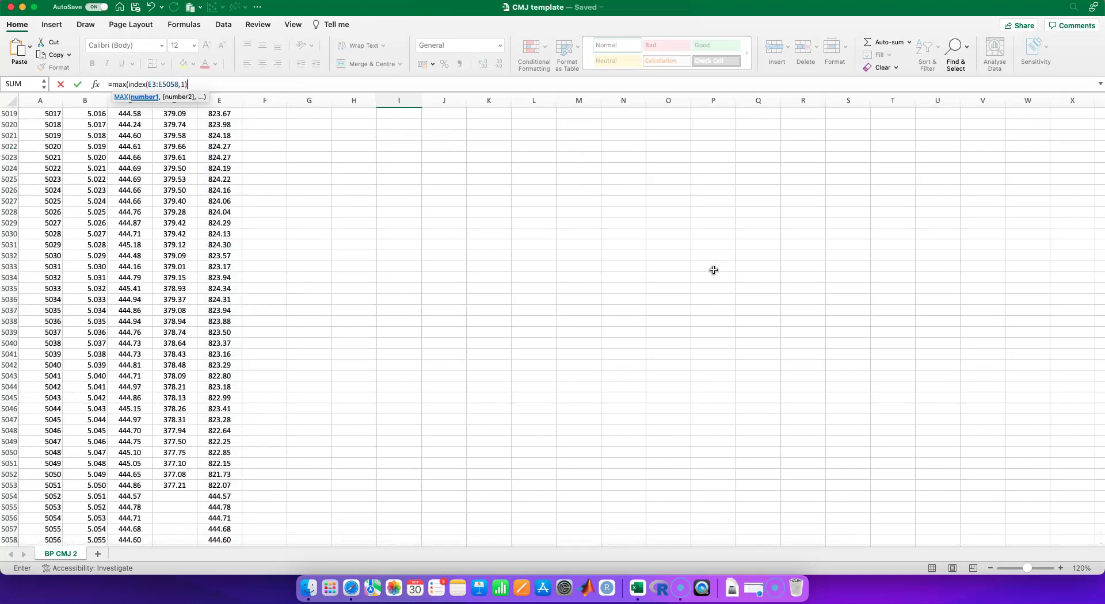
pyautogui.write(':index(')
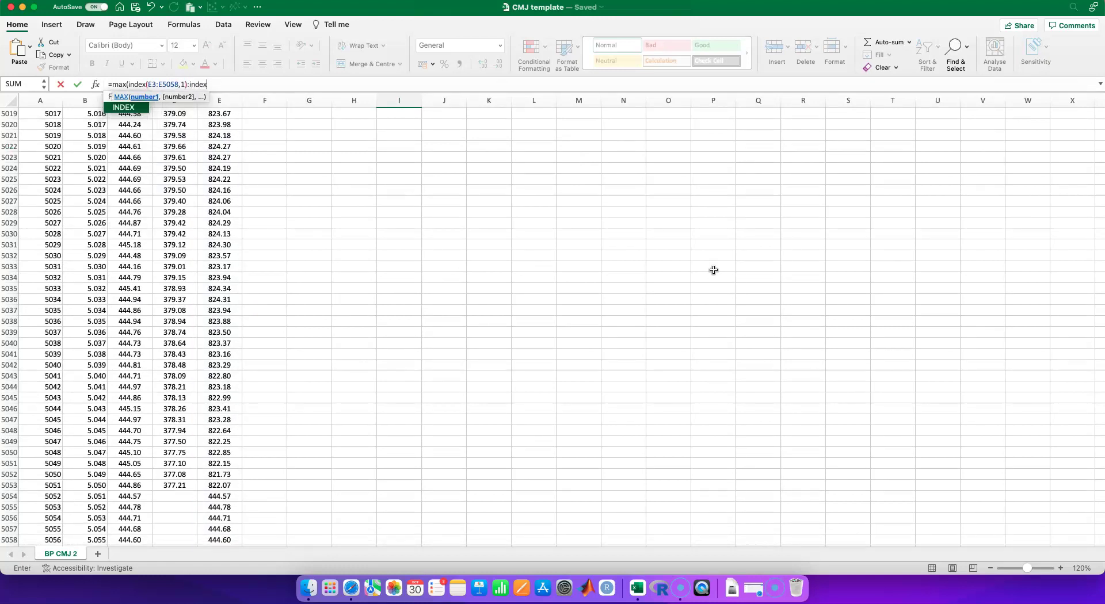
pyautogui.press('Up')
pyautogui.press('Up')
pyautogui.press('Up')
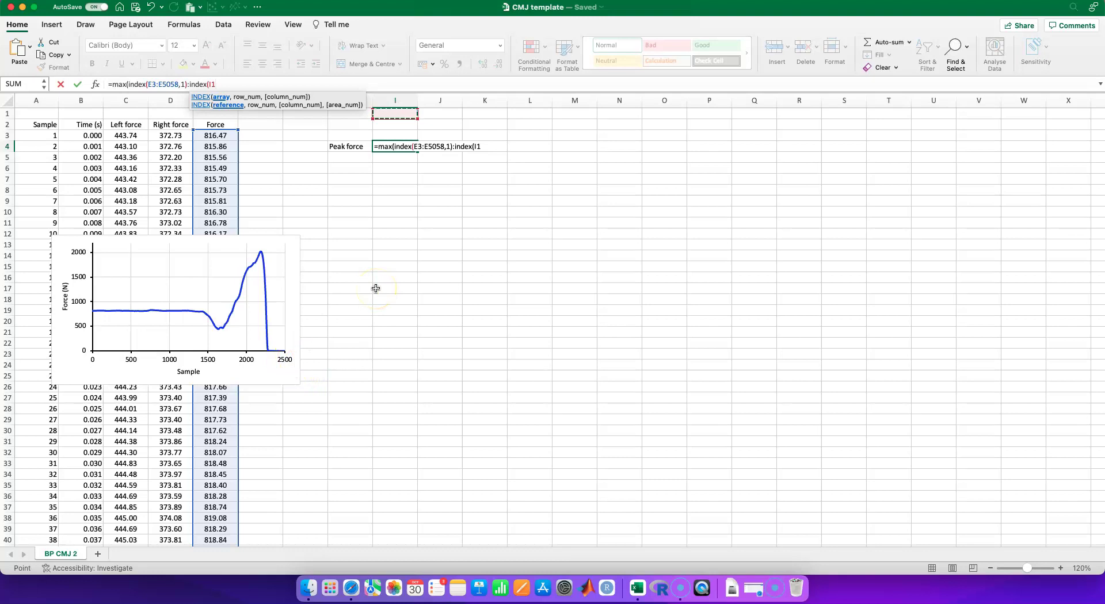
pyautogui.press('Left')
pyautogui.press('Left')
pyautogui.press('Left')
pyautogui.press('Left')
pyautogui.press('Down')
pyautogui.press('Down')
pyautogui.hotkey('ctrl', 'shift', 'Down')
pyautogui.write(',2000))')
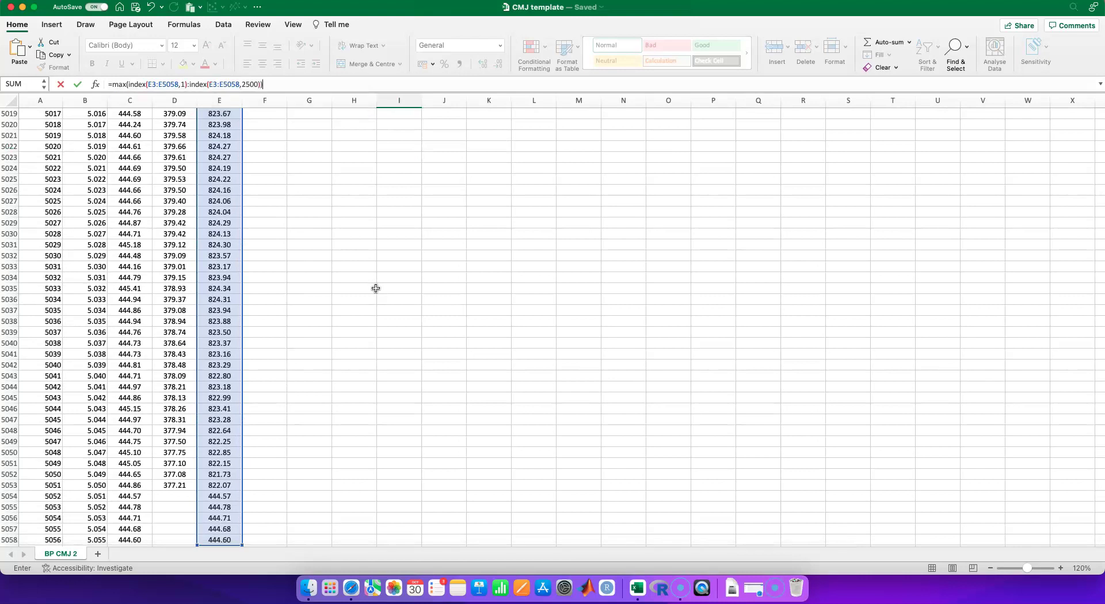
pyautogui.press('Return')
# Step: Delete the "Peak force" label and its formula from cells H4:I4
pyautogui.press('Up')
pyautogui.press('Up')
pyautogui.press('Up')
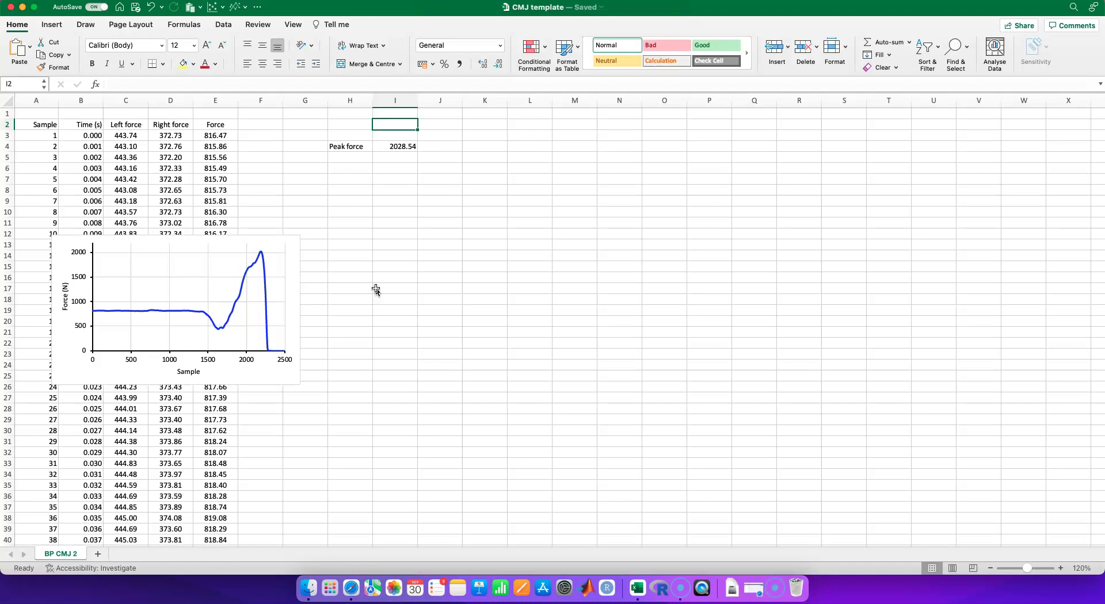
pyautogui.press('Down')
pyautogui.press('Down')
pyautogui.press('Left')
pyautogui.hotkey('shift', 'Right')
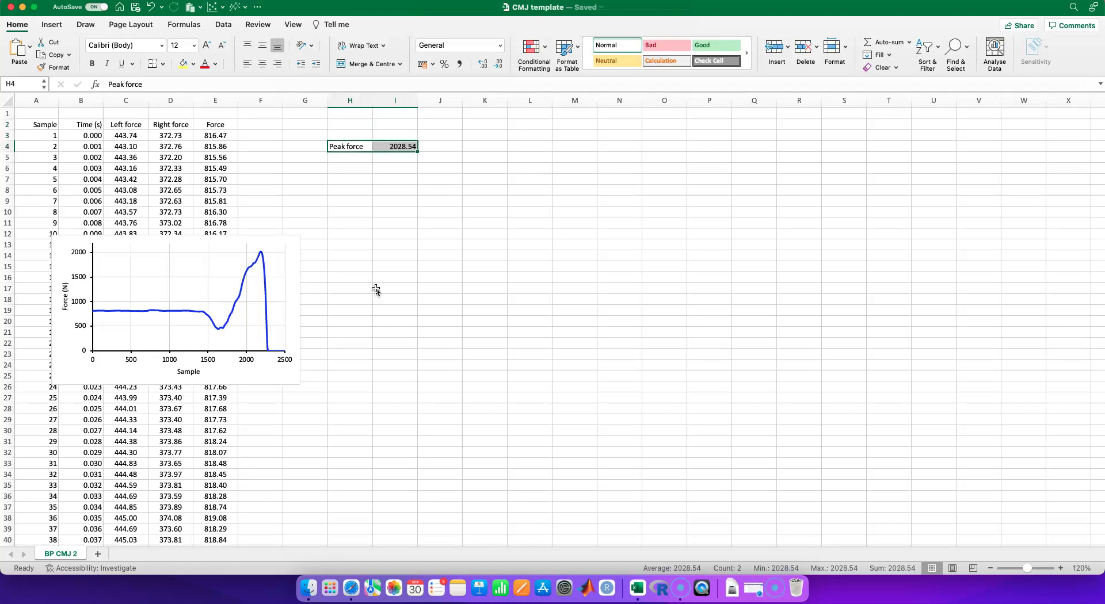
pyautogui.press('Delete')
# Step: Enter the labels "Start stance" in cell H2 and "End stance" in H3
pyautogui.press('Up')
pyautogui.press('Up')
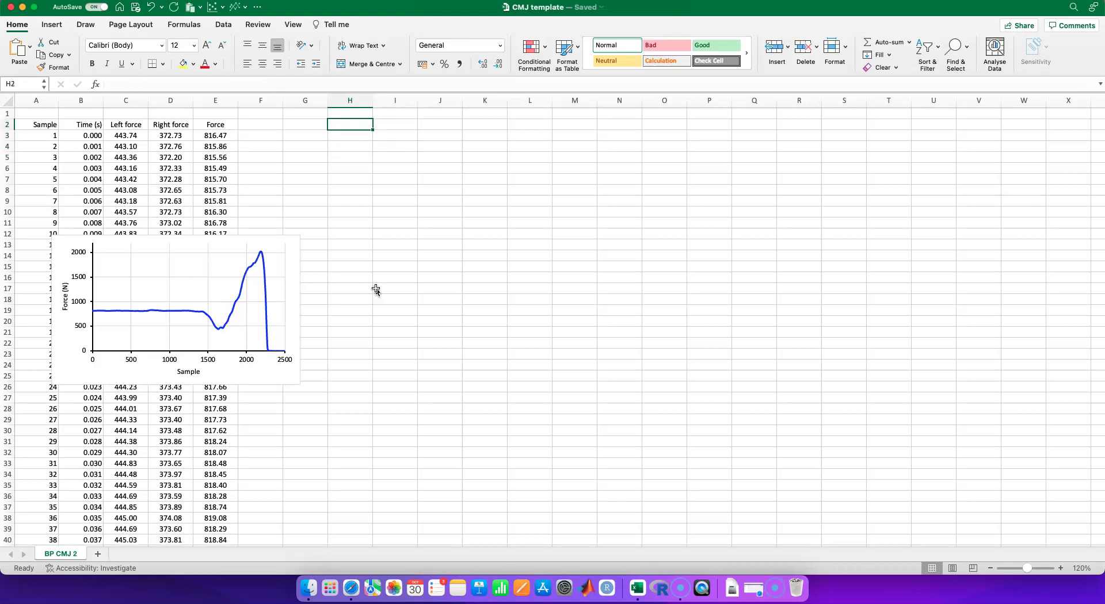
pyautogui.write('Start stance')
pyautogui.press('Return')
pyautogui.write('End ')
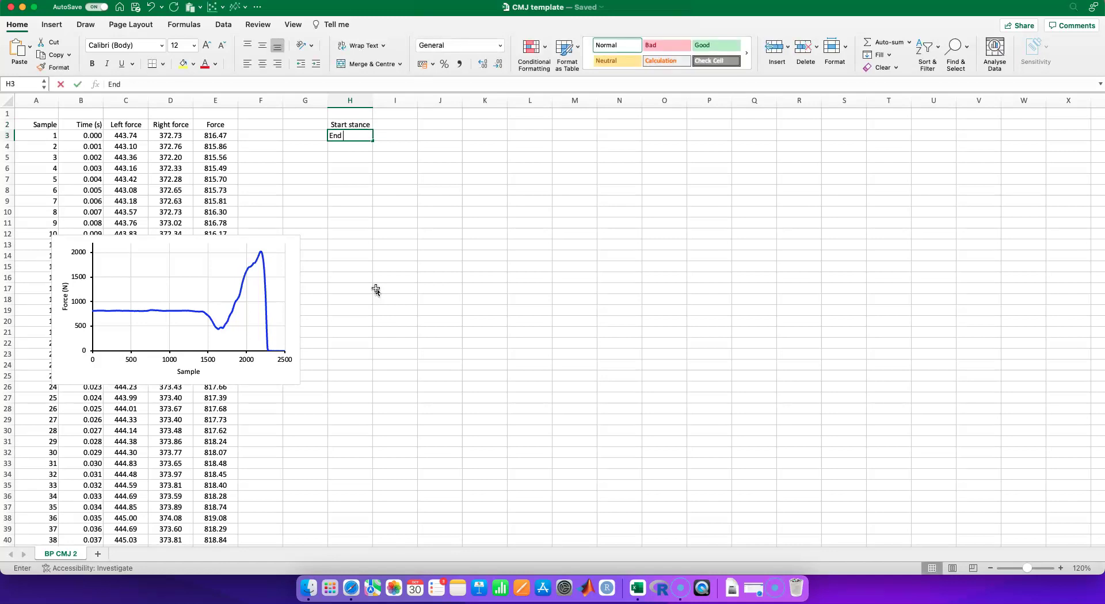
pyautogui.write('stance')
pyautogui.hotkey('ctrl', 'Return')
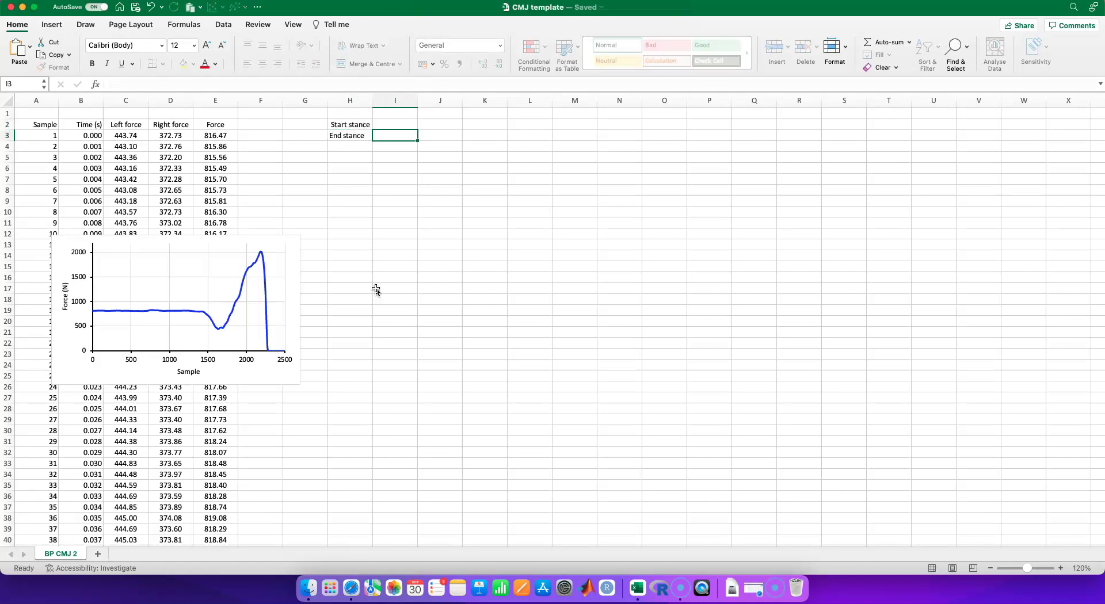
# Step: Right-align the whole of column H
pyautogui.click(403, 82)
pyautogui.press('Return')
pyautogui.press('Up')
pyautogui.press('Up')
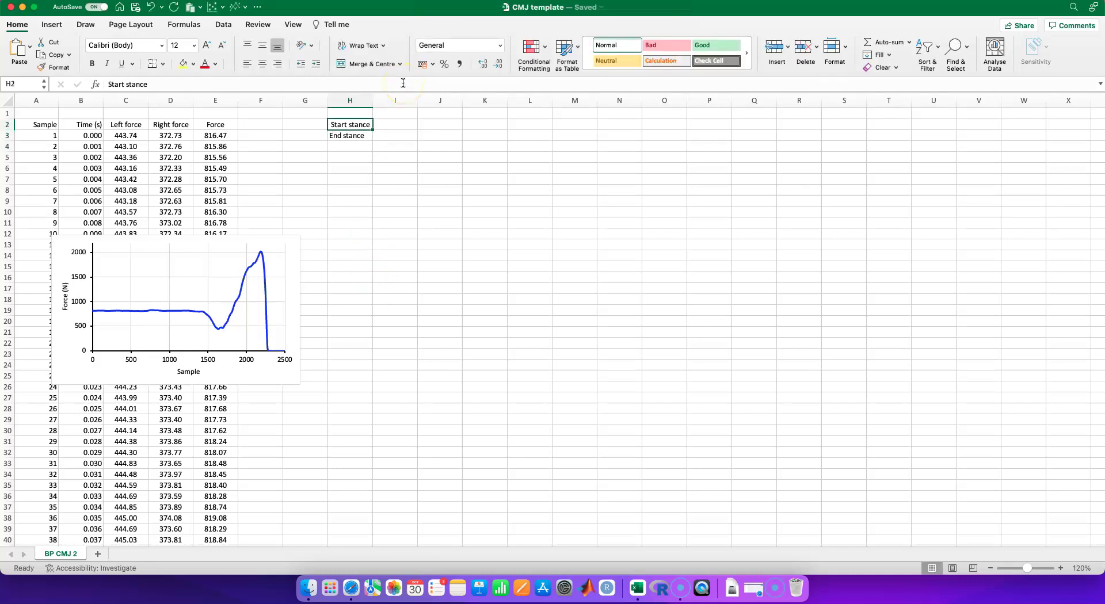
pyautogui.click(367, 98)
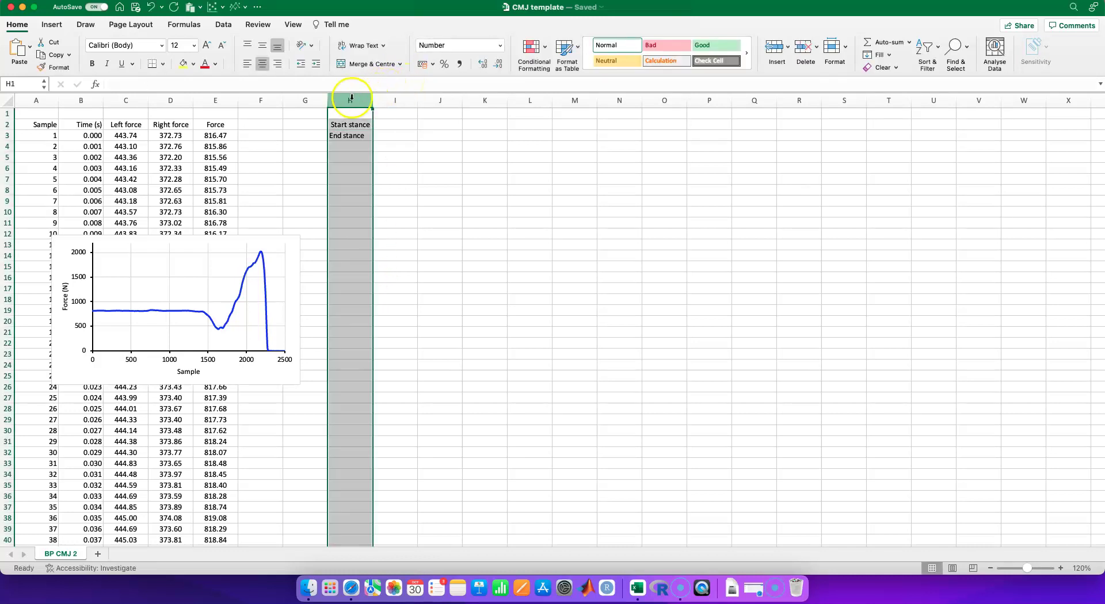
pyautogui.click(277, 63)
# Step: Set the start stance sample to 1 in cell I2 and the end stance sample to 1000 in I3
pyautogui.click(393, 124)
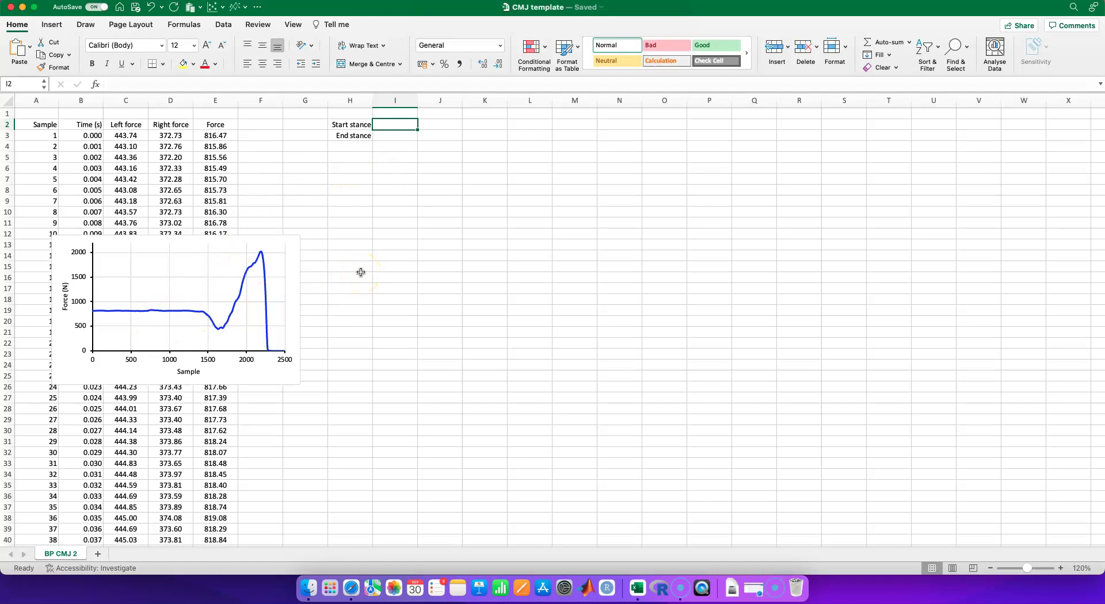
pyautogui.write('1')
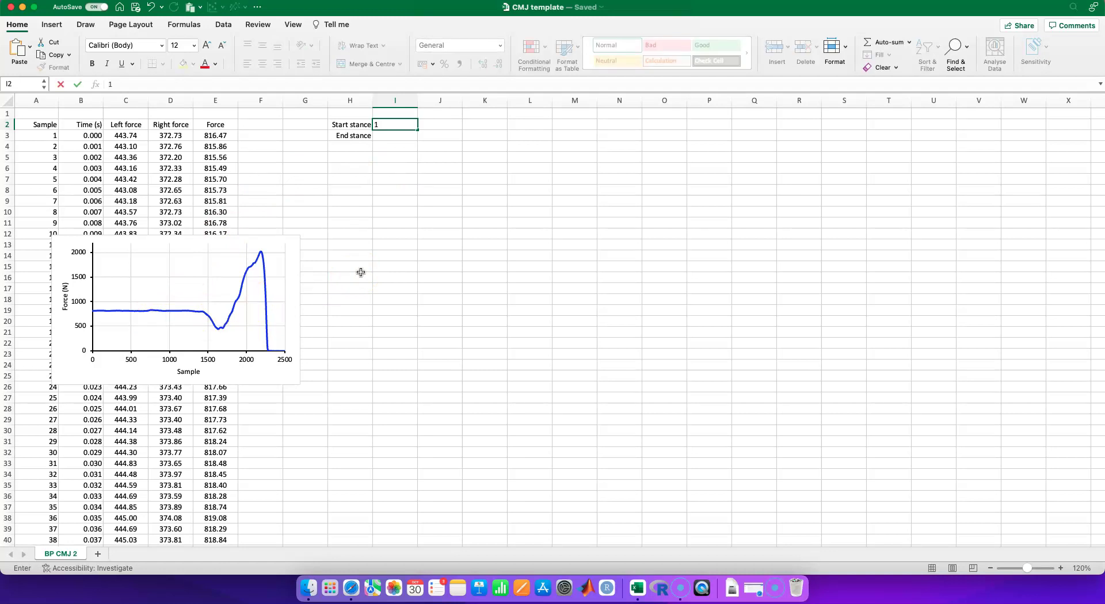
pyautogui.press('Return')
pyautogui.write('1000')
pyautogui.press('Return')
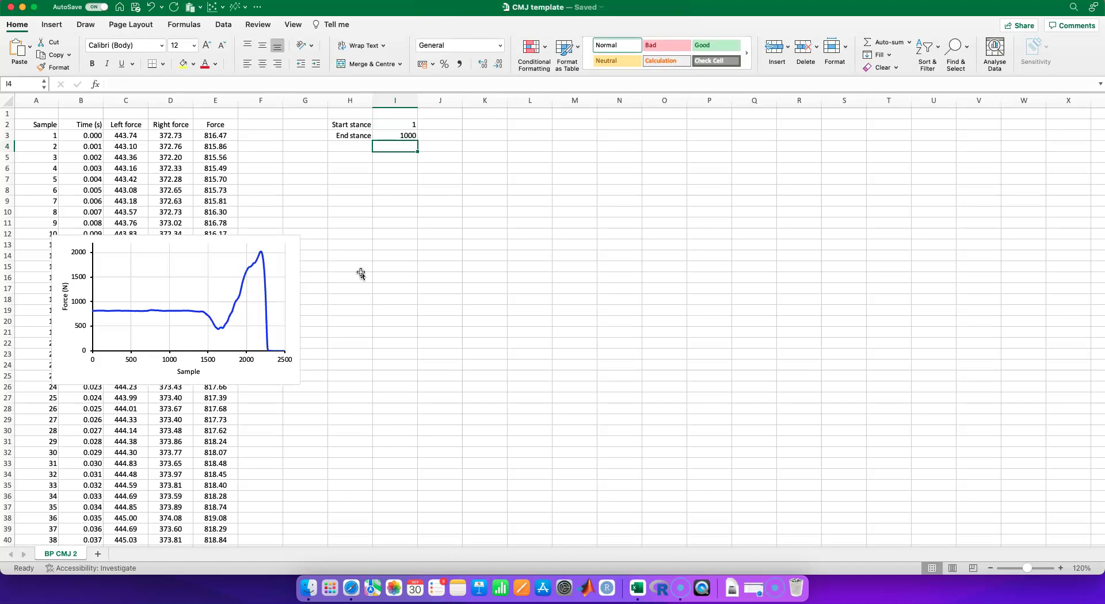
# Step: Enter the label "Stance mean" in cell H4 and its unit "N" in J4
pyautogui.press('Left')
pyautogui.write('Stance mean')
pyautogui.press('Tab')
pyautogui.press('Tab')
pyautogui.write('N')
pyautogui.press('Return')
# Step: Calculate the mean force between the stance samples in cell I4 with =AVERAGE(INDEX(E3:E5058,I2):INDEX(E3:E5058,I3)), and check the formula's references
pyautogui.press('Right')
pyautogui.press('Up')
pyautogui.write('=av')
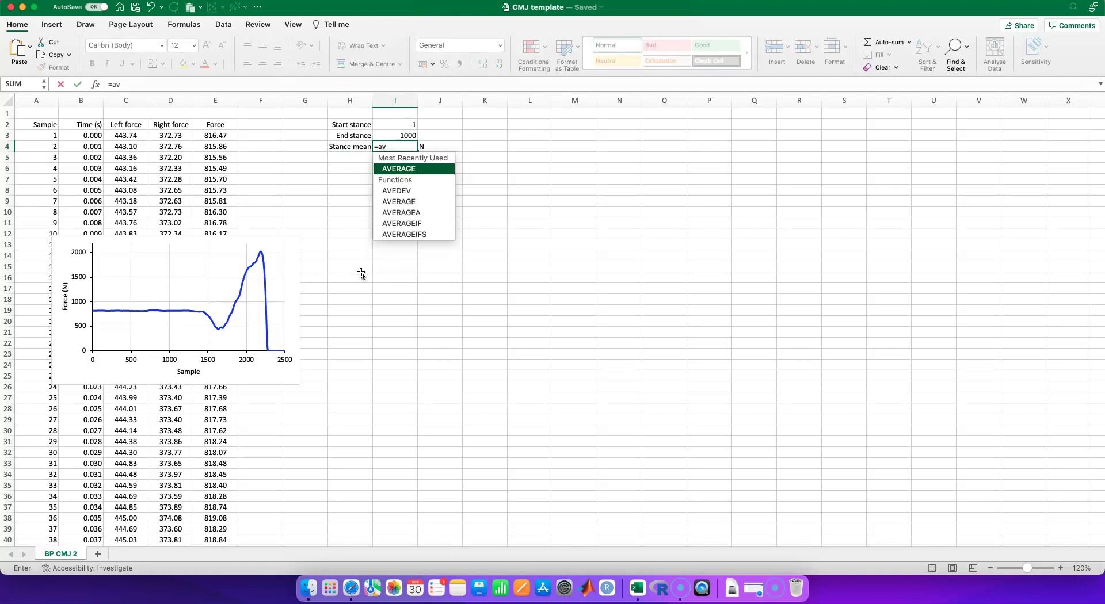
pyautogui.write('erage(index(')
pyautogui.press('Left')
pyautogui.press('Left')
pyautogui.press('Left')
pyautogui.press('Left')
pyautogui.press('Up')
pyautogui.hotkey('ctrl', 'shift', 'Down')
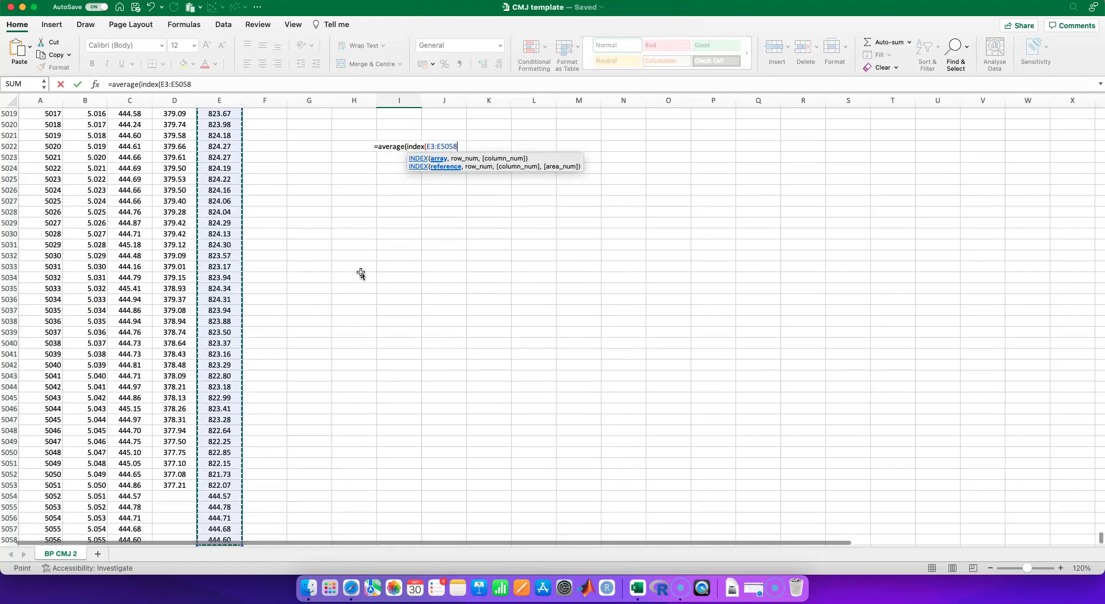
pyautogui.write(',')
pyautogui.press('Up')
pyautogui.press('Up')
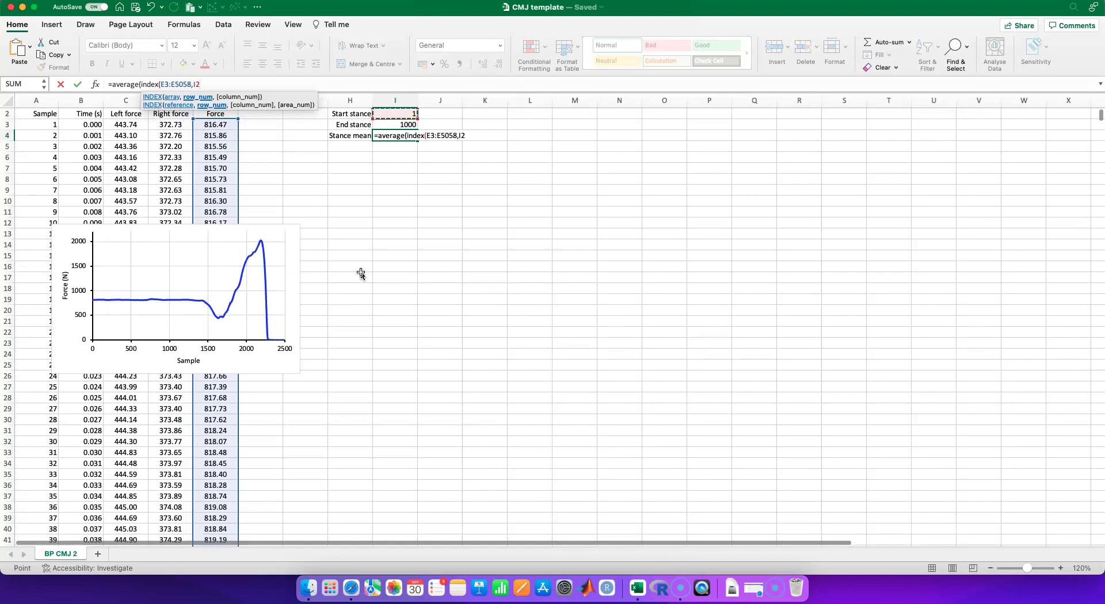
pyautogui.write('):index(')
pyautogui.press('Left')
pyautogui.press('Left')
pyautogui.press('Left')
pyautogui.press('Left')
pyautogui.press('Up')
pyautogui.hotkey('ctrl', 'shift', 'Down')
pyautogui.write(',')
pyautogui.press('Up')
pyautogui.write('))')
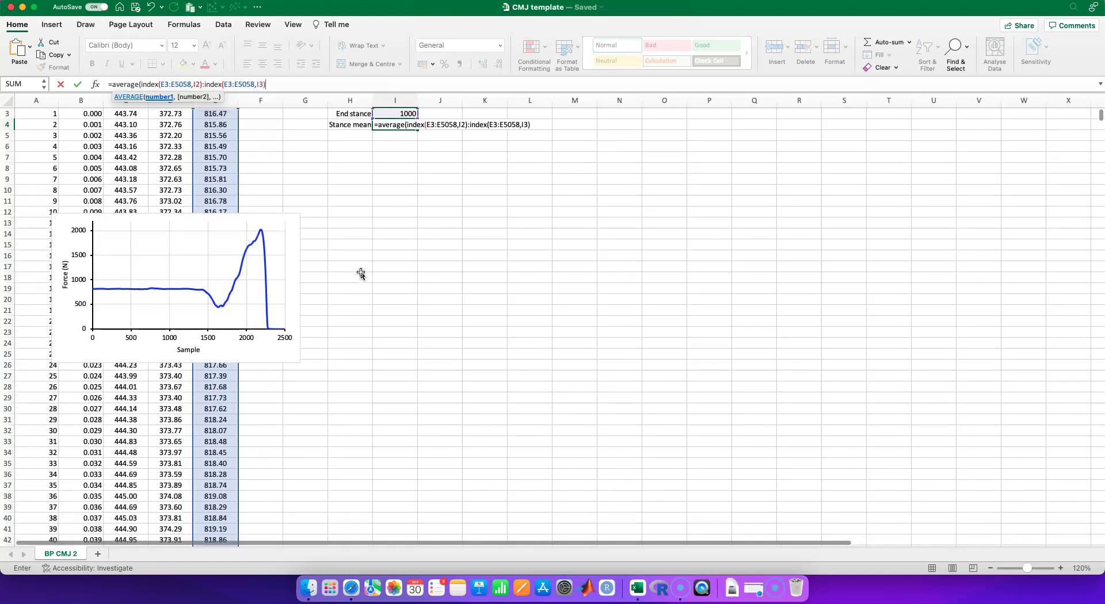
pyautogui.press('Return')
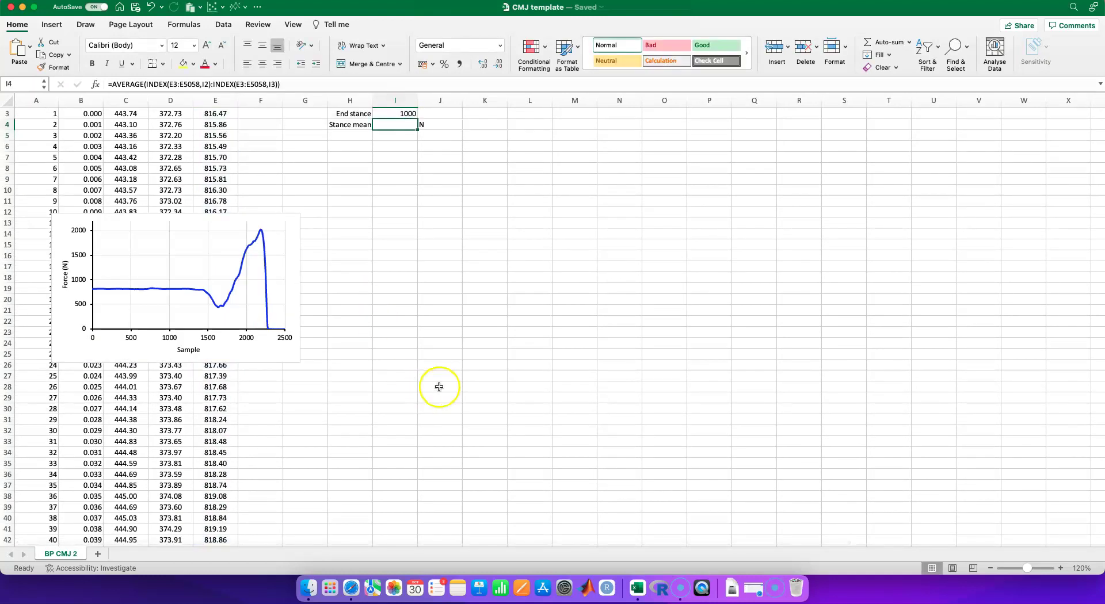
pyautogui.scroll(2, 461, 317)
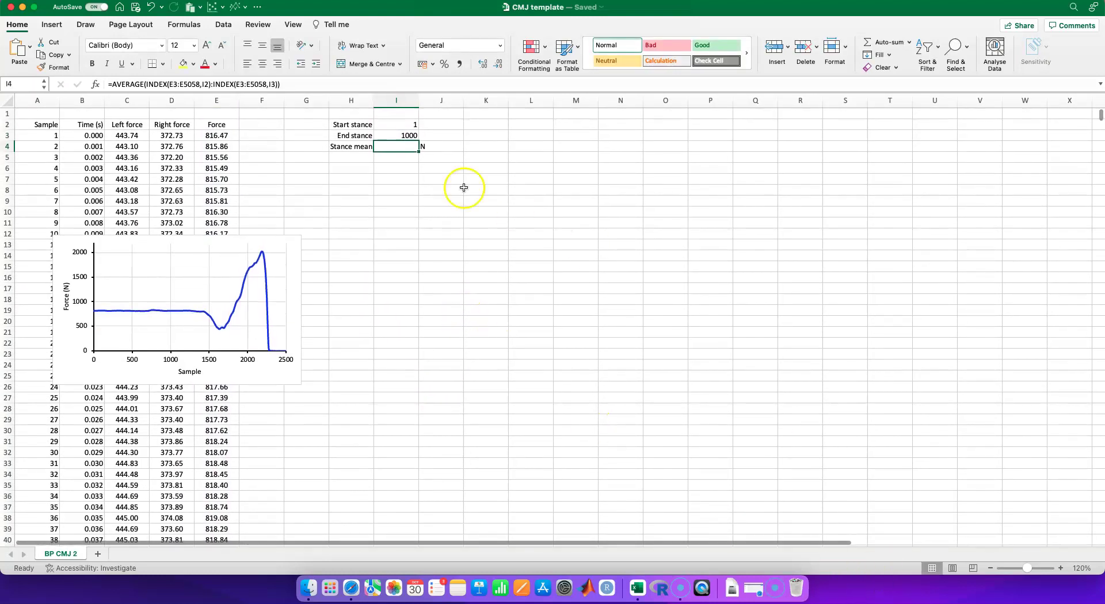
pyautogui.doubleClick(393, 147)
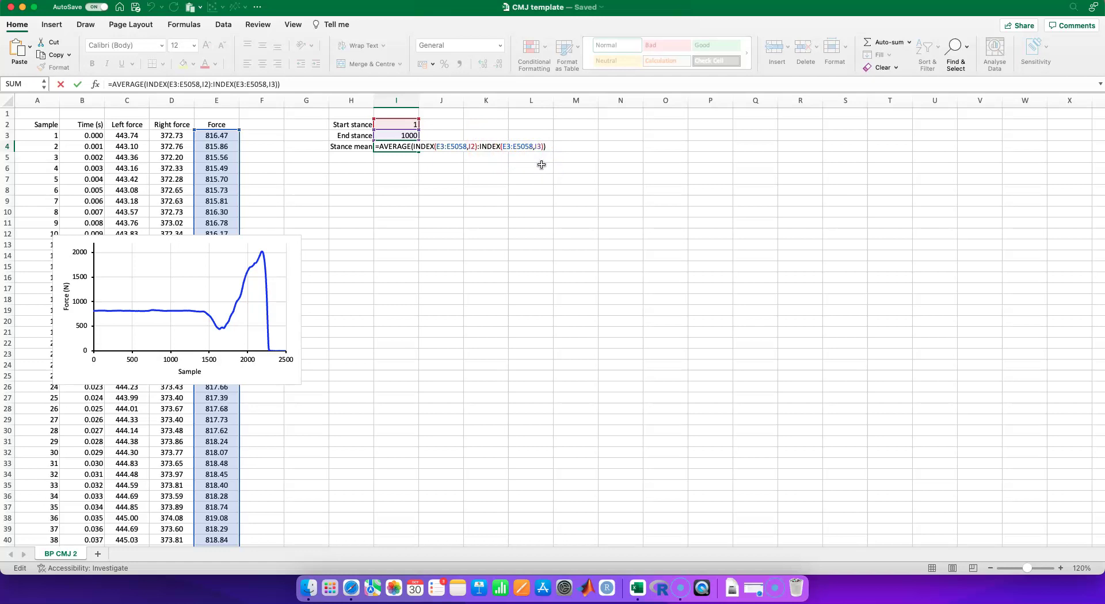
# Step: Enter the label "Mass" in cell H5 and its unit "kg" in J5
pyautogui.press('Left')
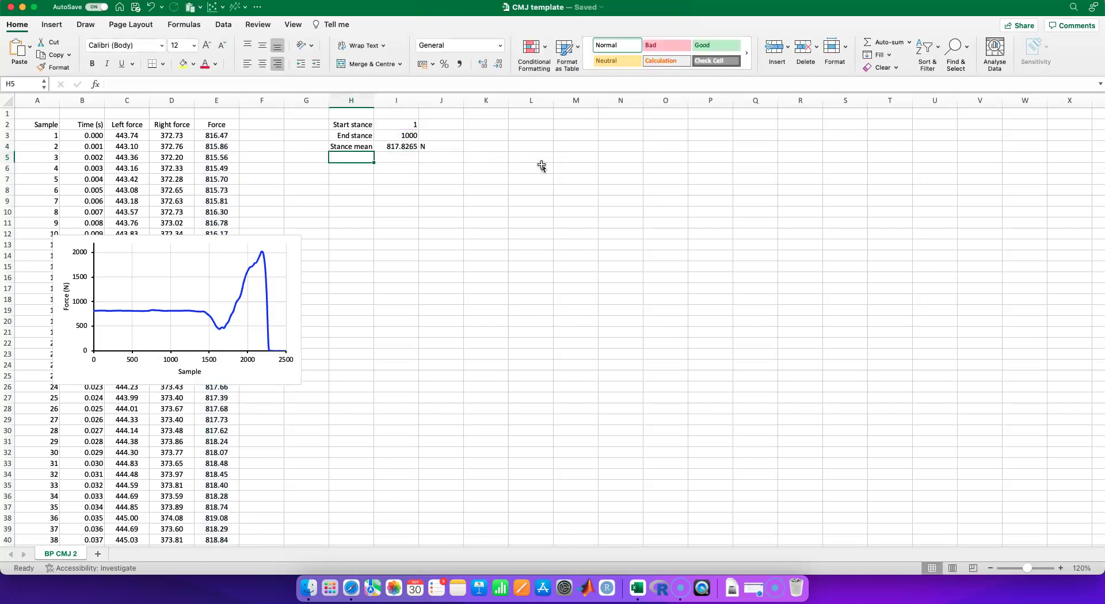
pyautogui.write('Mass')
pyautogui.press('Tab')
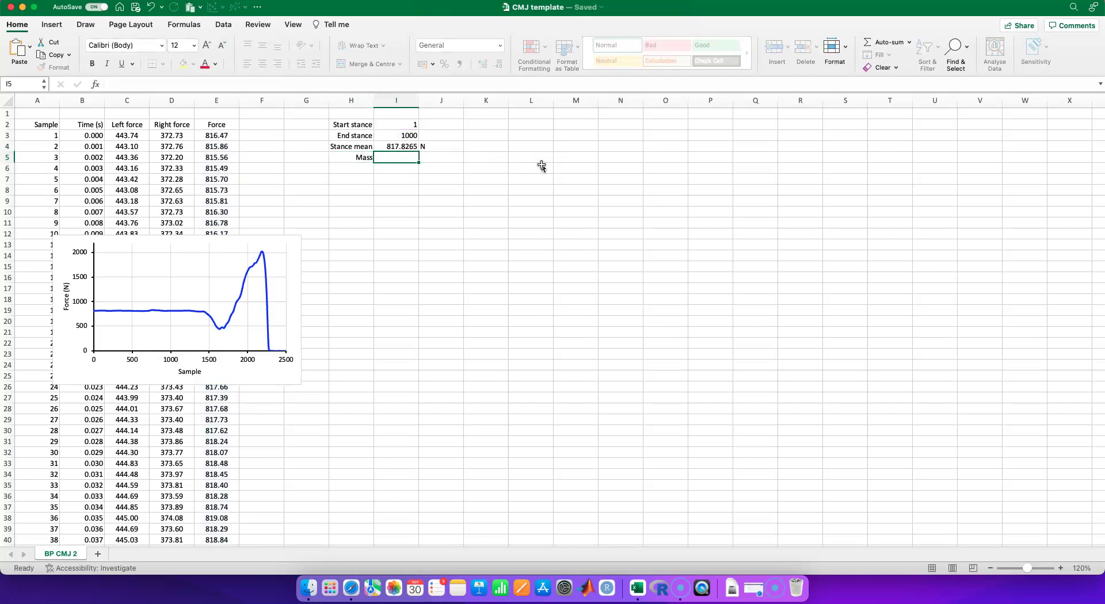
pyautogui.press('Tab')
pyautogui.write('kg')
pyautogui.press('Return')
pyautogui.press('Up')
# Step: Calculate mass in cell I5 by dividing the stance mean by gravity with =I4/9.81
pyautogui.press('Right')
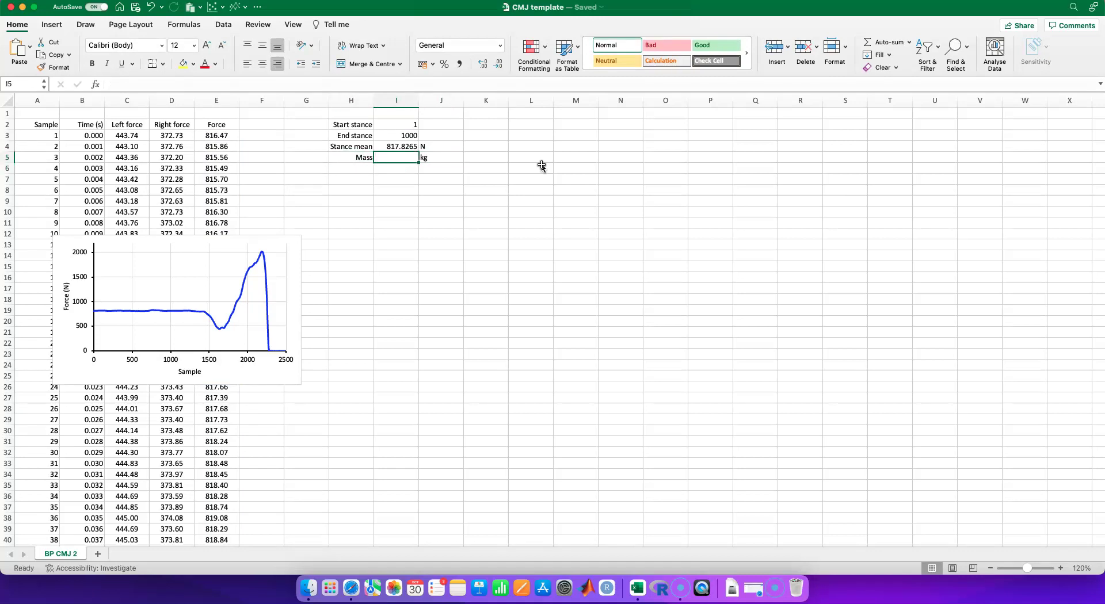
pyautogui.write('=')
pyautogui.press('Up')
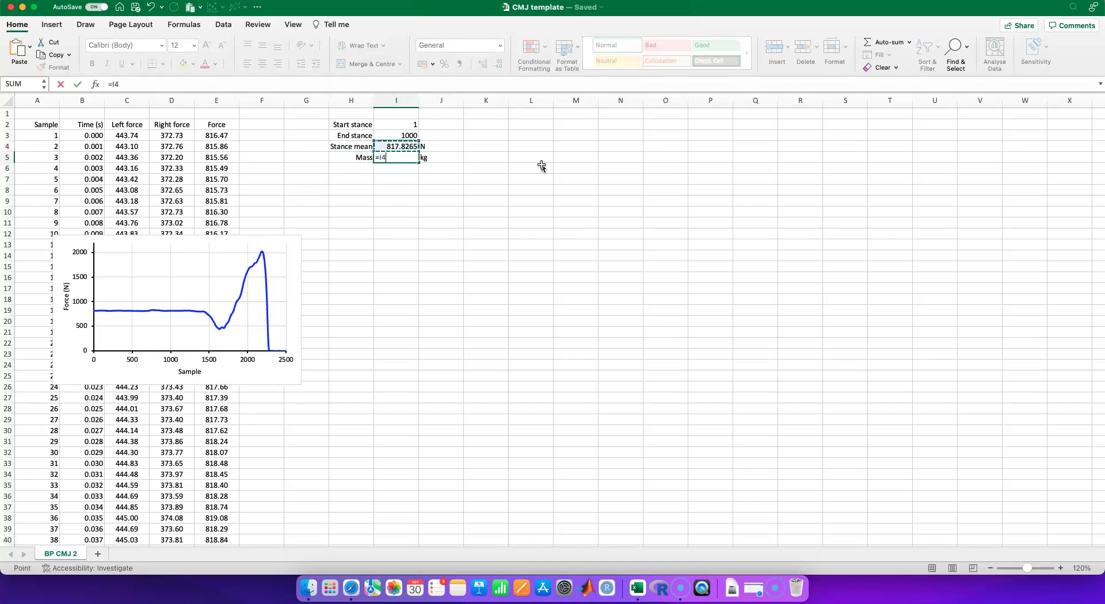
pyautogui.write('/9.81')
pyautogui.press('Return')
# Step: Apply the Number format with two decimal places to cells I4:I15
pyautogui.press('Up')
pyautogui.press('Up')
pyautogui.hotkey('shift', 'Down')
pyautogui.hotkey('shift', 'Down')
pyautogui.hotkey('shift', 'Down')
pyautogui.hotkey('shift', 'Down')
pyautogui.hotkey('shift', 'Down')
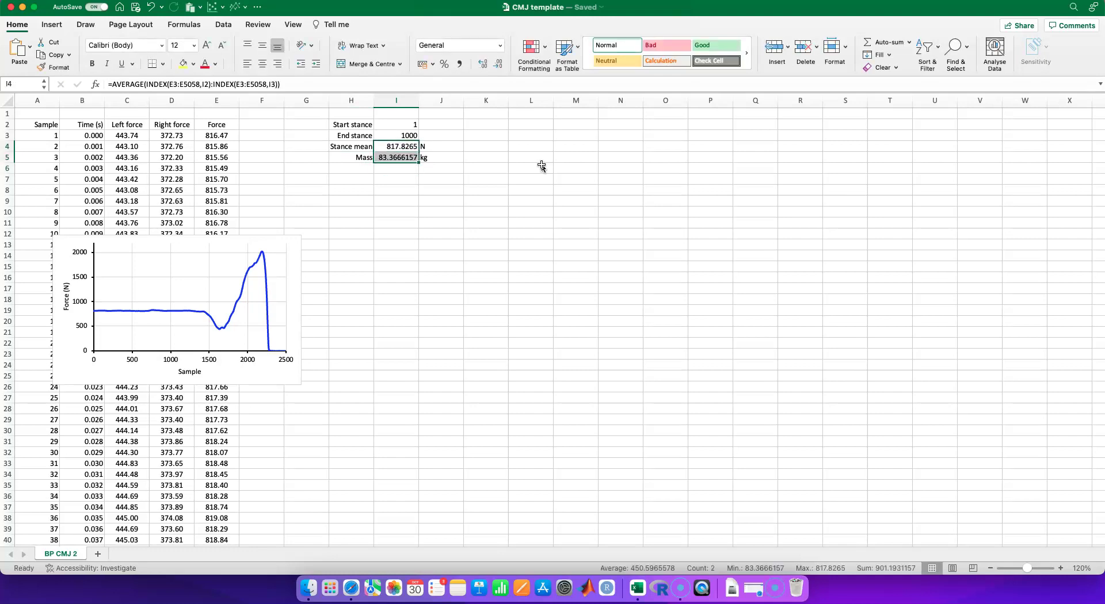
pyautogui.hotkey('shift', 'Down')
pyautogui.hotkey('shift', 'Down')
pyautogui.hotkey('shift', 'Down')
pyautogui.hotkey('shift', 'Down')
pyautogui.hotkey('shift', 'Down')
pyautogui.hotkey('shift', 'Down')
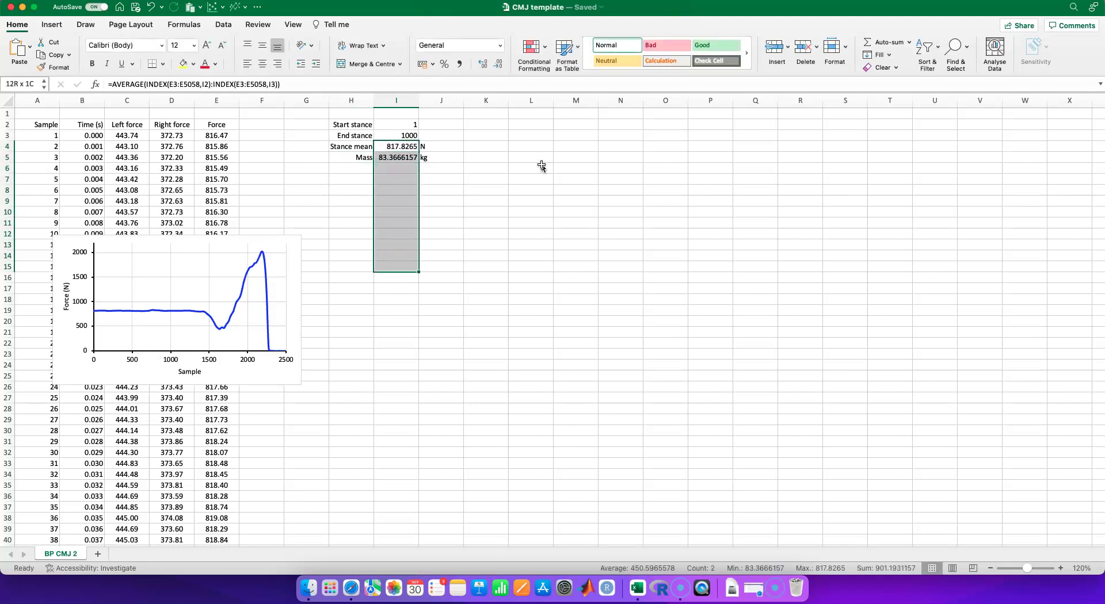
pyautogui.click(499, 44)
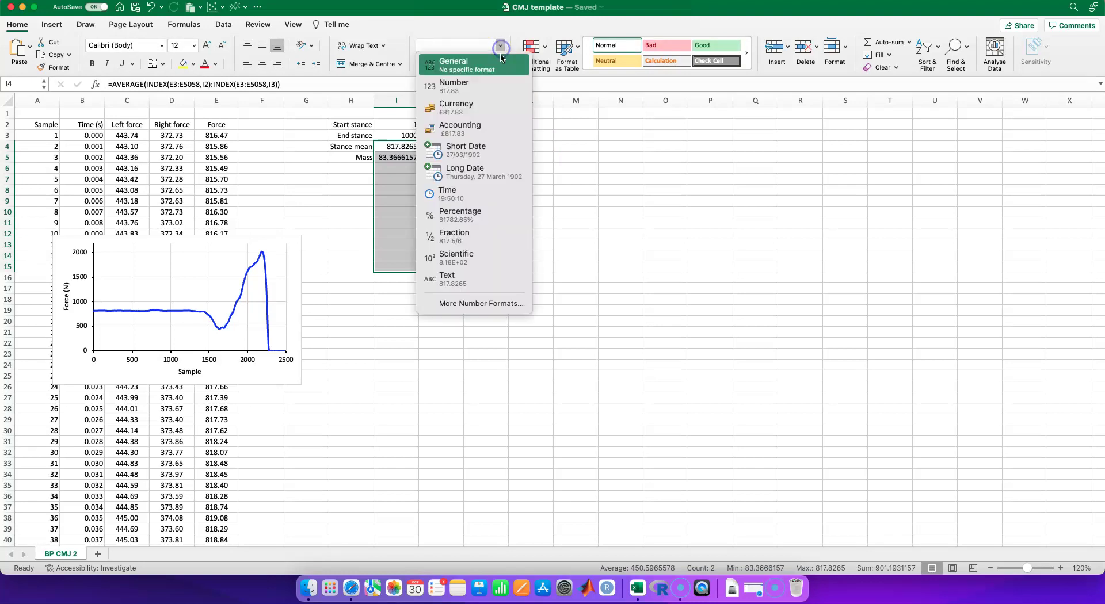
pyautogui.click(494, 85)
# Step: Enter the label "Stance SD" in cell H6
pyautogui.press('Down')
pyautogui.press('Down')
pyautogui.press('Left')
pyautogui.write('Stance SD')
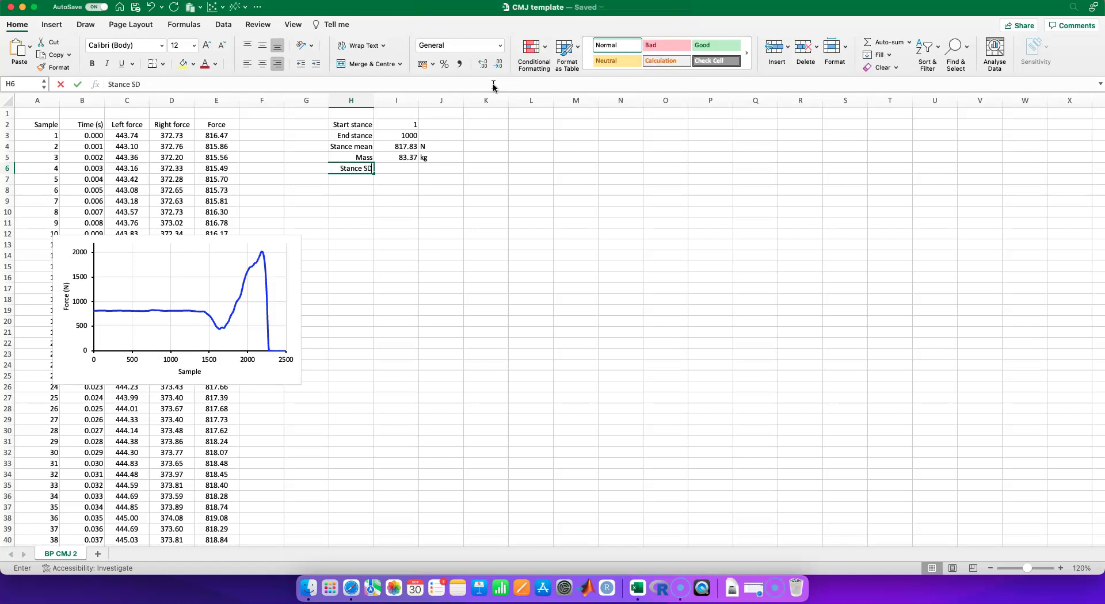
pyautogui.press('Tab')
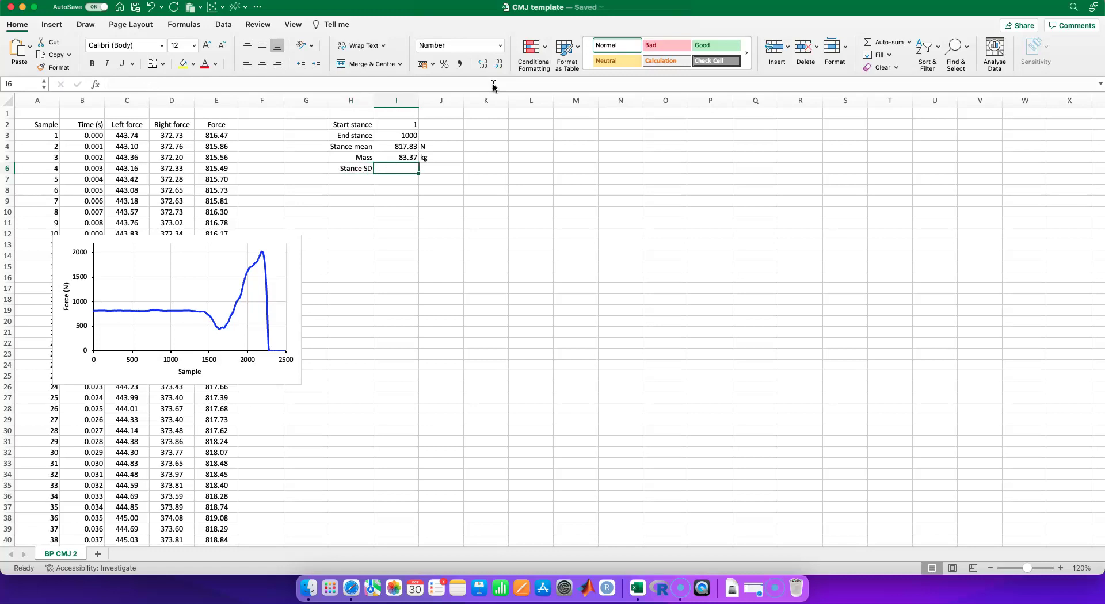
# Step: Reuse the stance mean formula in cell I6 with STDEV replacing AVERAGE, giving =STDEV(INDEX(E3:E5058,I2):INDEX(E3:E5058,I3))
pyautogui.press('Up')
pyautogui.press('Up')
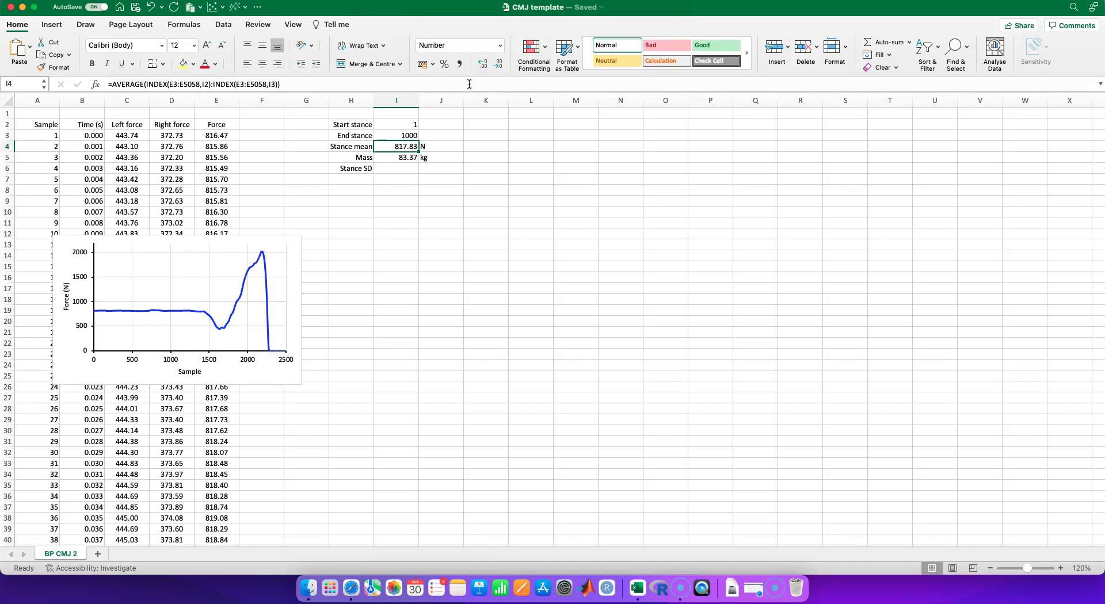
pyautogui.tripleClick(469, 84)
pyautogui.press('super+c')
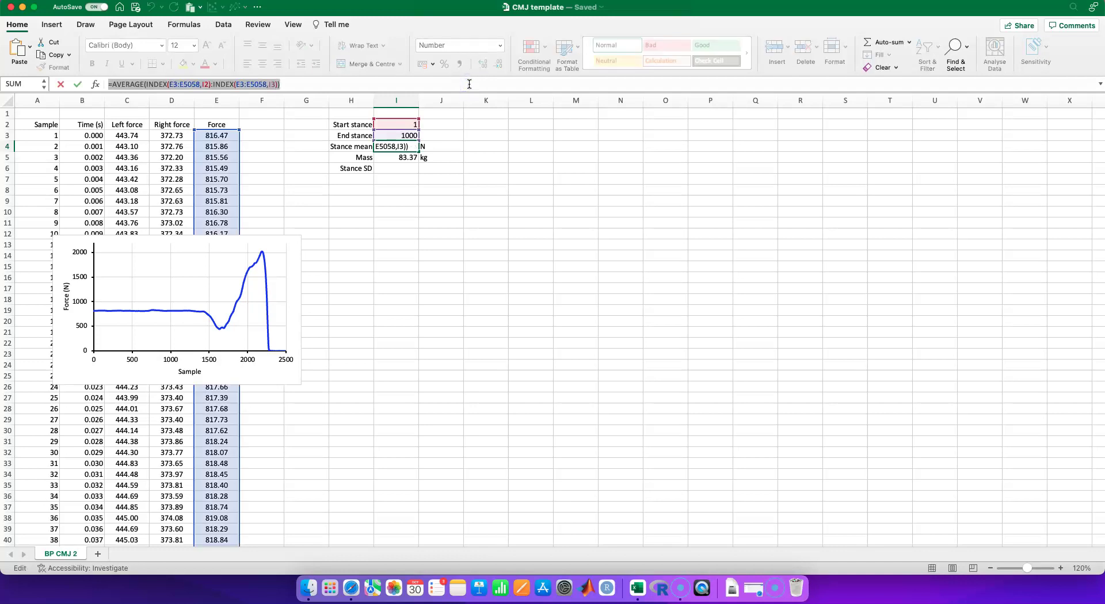
pyautogui.press('Return')
pyautogui.press('Down')
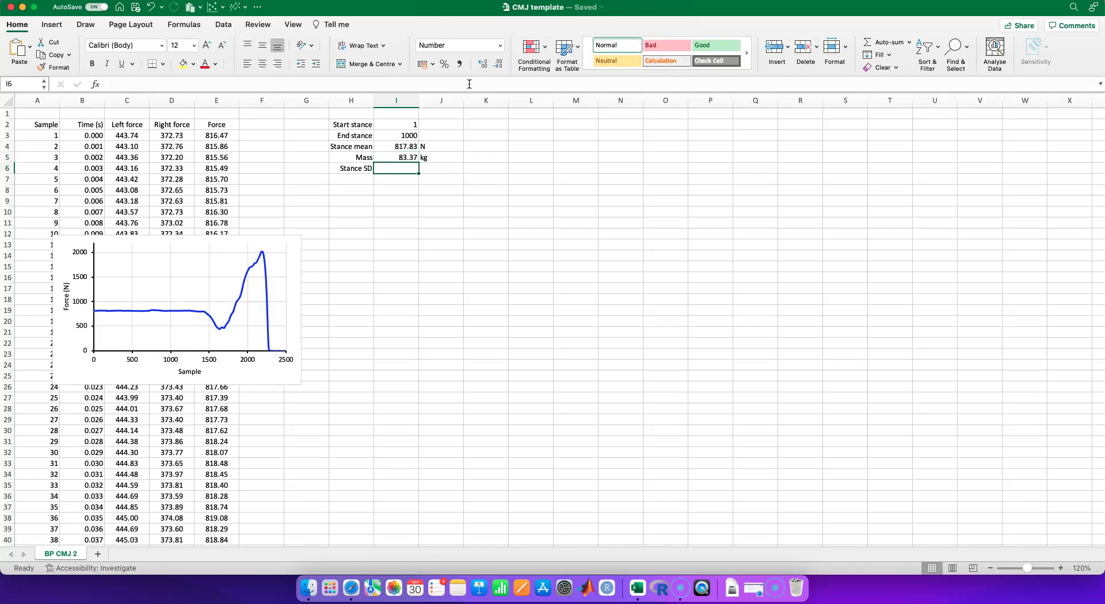
pyautogui.press('super+v')
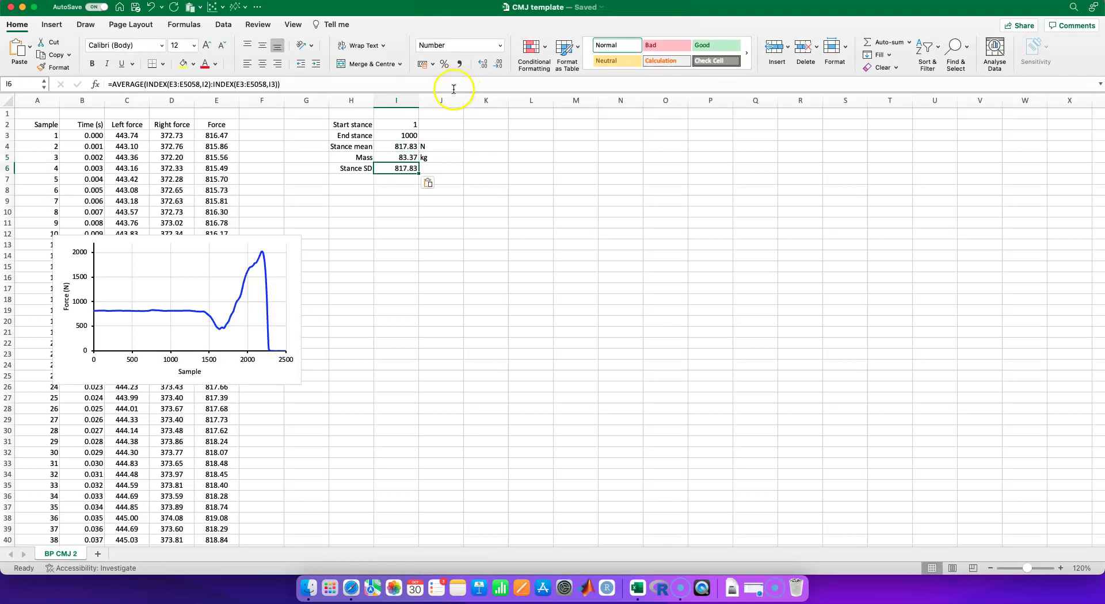
pyautogui.doubleClick(128, 84)
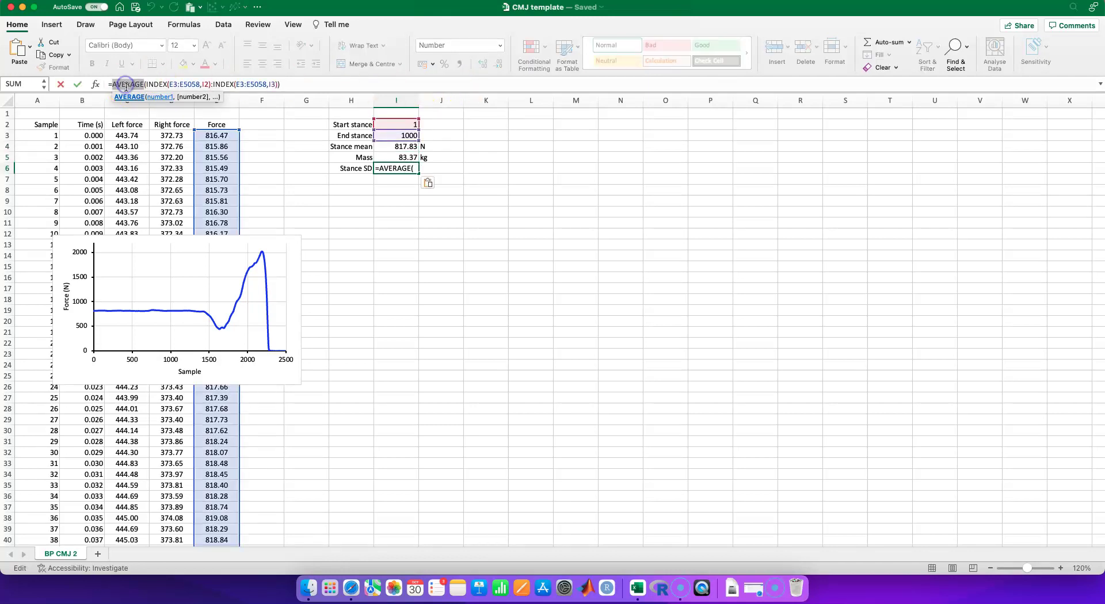
pyautogui.write('stdev')
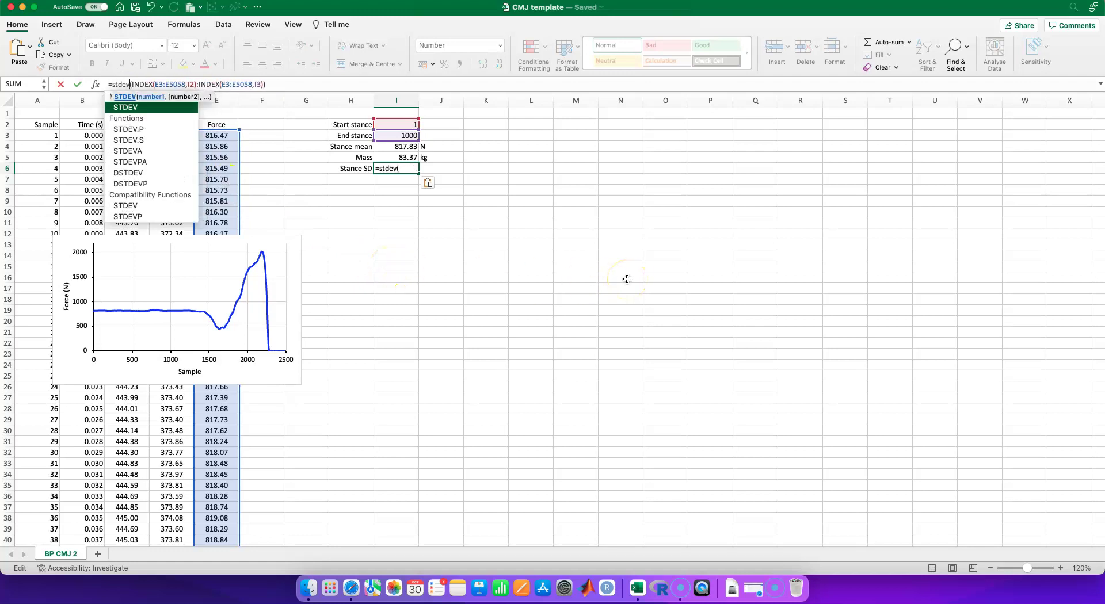
pyautogui.press('Return')
# Step: Enter the label "Stance ratio" in cell H7 and calculate it in I7 with =I6/I4
pyautogui.press('Left')
pyautogui.write('Stance ratio')
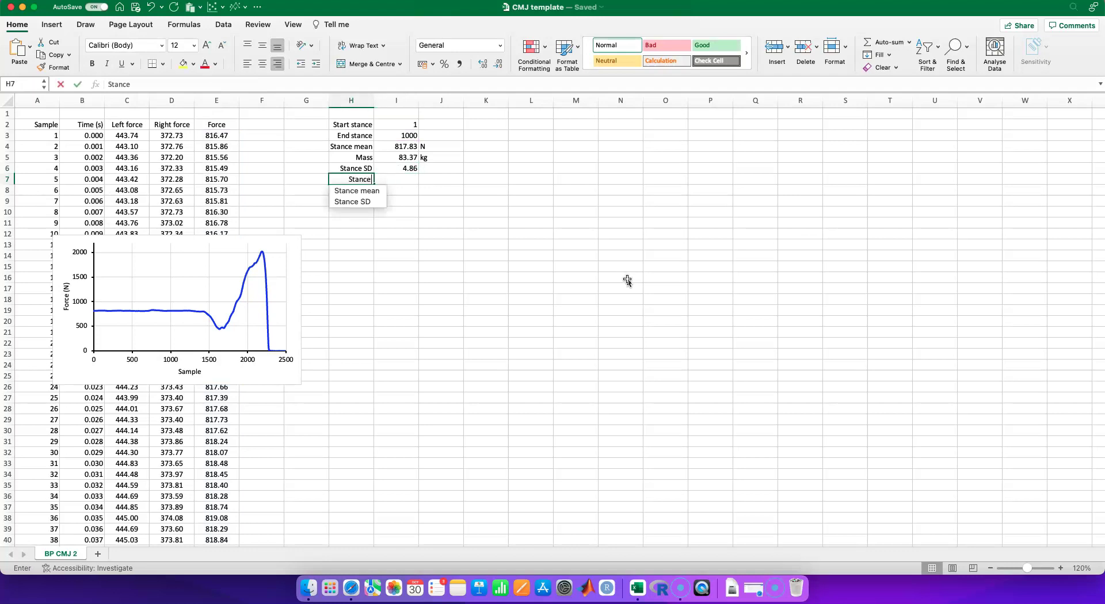
pyautogui.press('Tab')
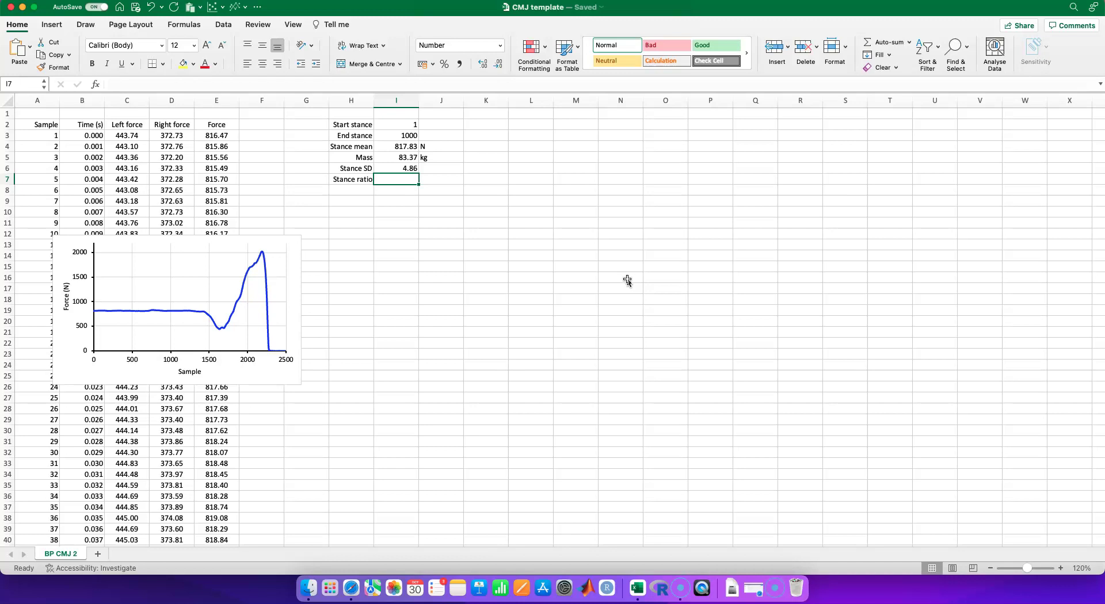
pyautogui.write('=')
pyautogui.press('Up')
pyautogui.write('/')
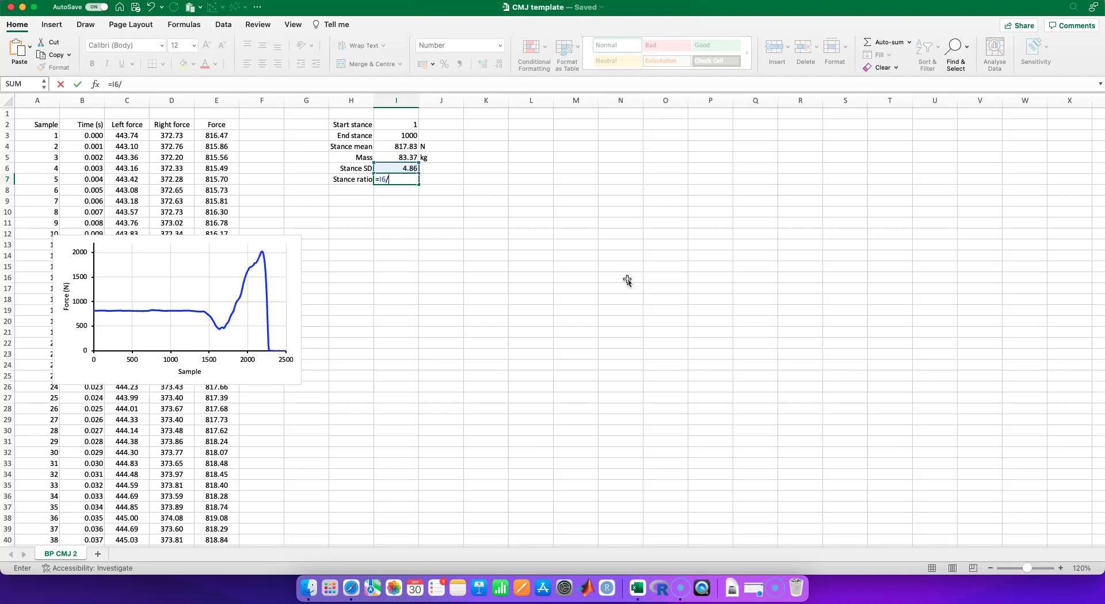
pyautogui.press('Up')
pyautogui.press('Up')
pyautogui.press('Up')
pyautogui.press('Return')
# Step: Format the stance ratio in cell I7 as a percentage
pyautogui.press('Up')
pyautogui.press('Right')
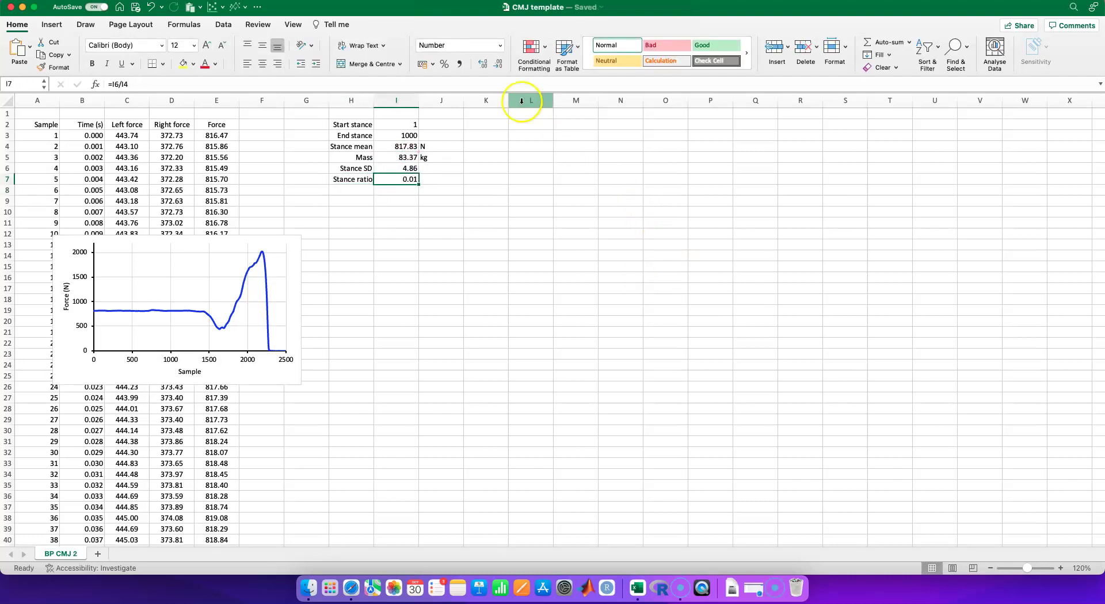
pyautogui.click(445, 65)
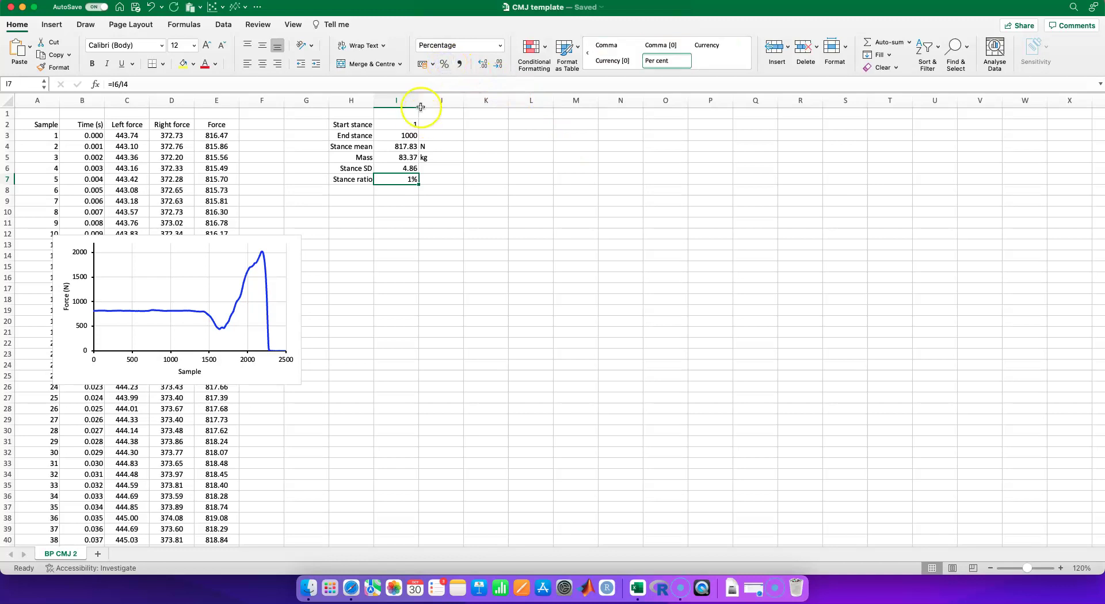
# Step: Show the stance ratio in I7 with two decimal places and enter the unit N in J6 beside the stance SD
pyautogui.click(486, 63)
pyautogui.click(486, 63)
pyautogui.press('Right')
pyautogui.press('Up')
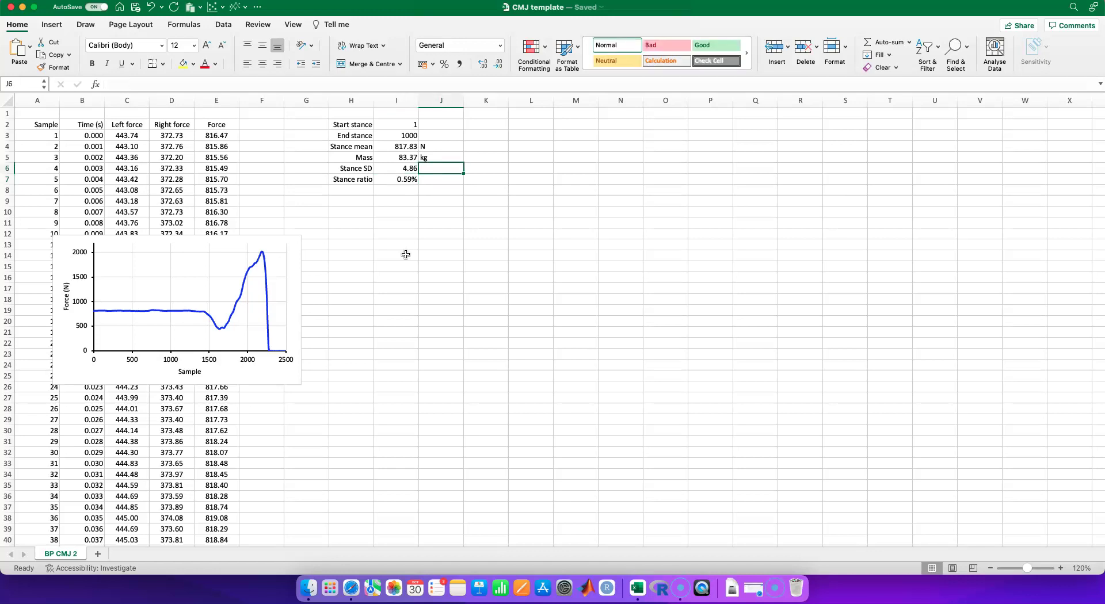
pyautogui.write('N')
pyautogui.press('Return')
# Step: Enter the labels "Stance maximum" in cell H8 and "Location" in cell H9
pyautogui.press('Return')
pyautogui.press('Left')
pyautogui.press('Left')
pyautogui.press('Right')
pyautogui.press('Up')
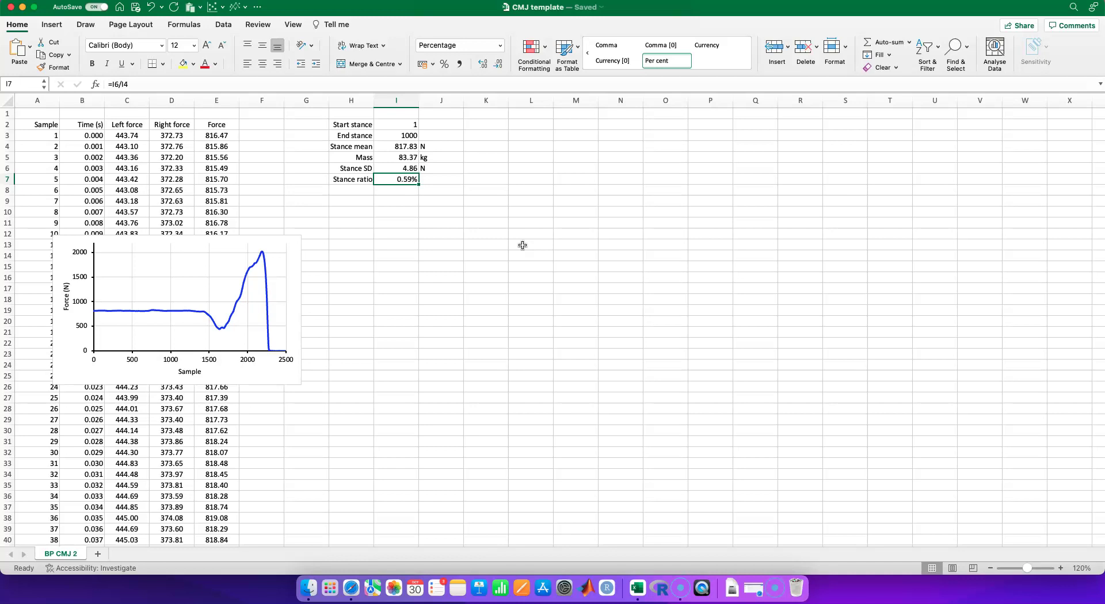
pyautogui.press('Return')
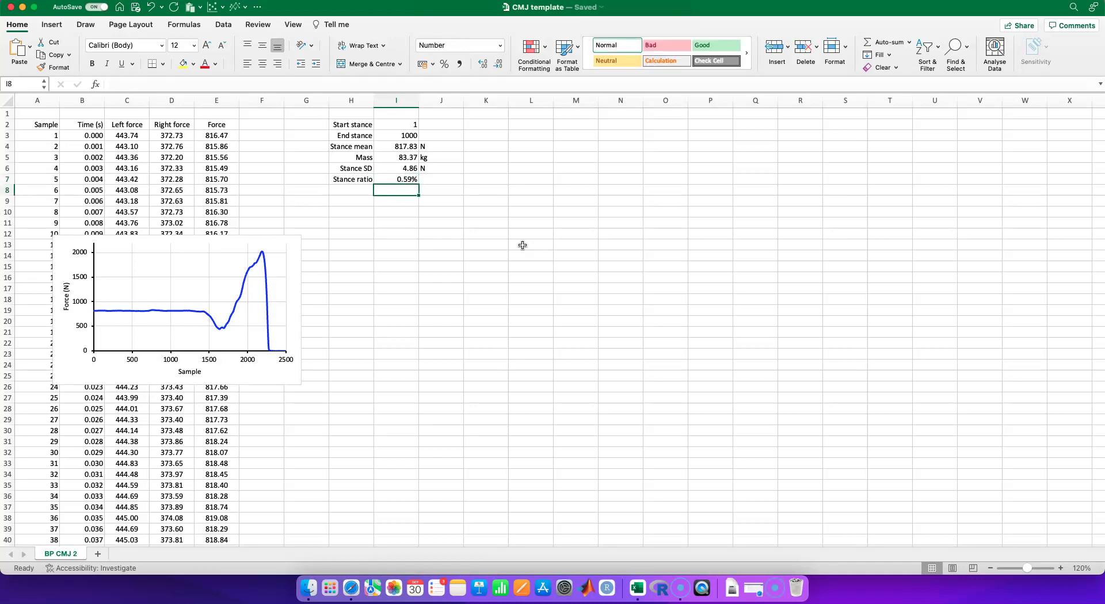
pyautogui.press('Left')
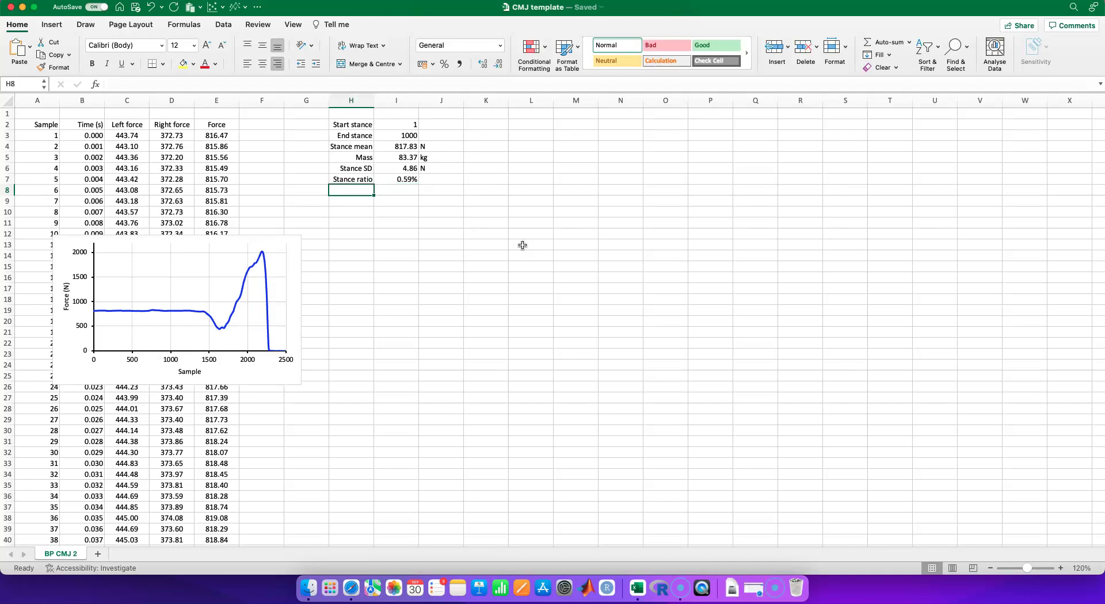
pyautogui.write('Stance maximum')
pyautogui.press('Return')
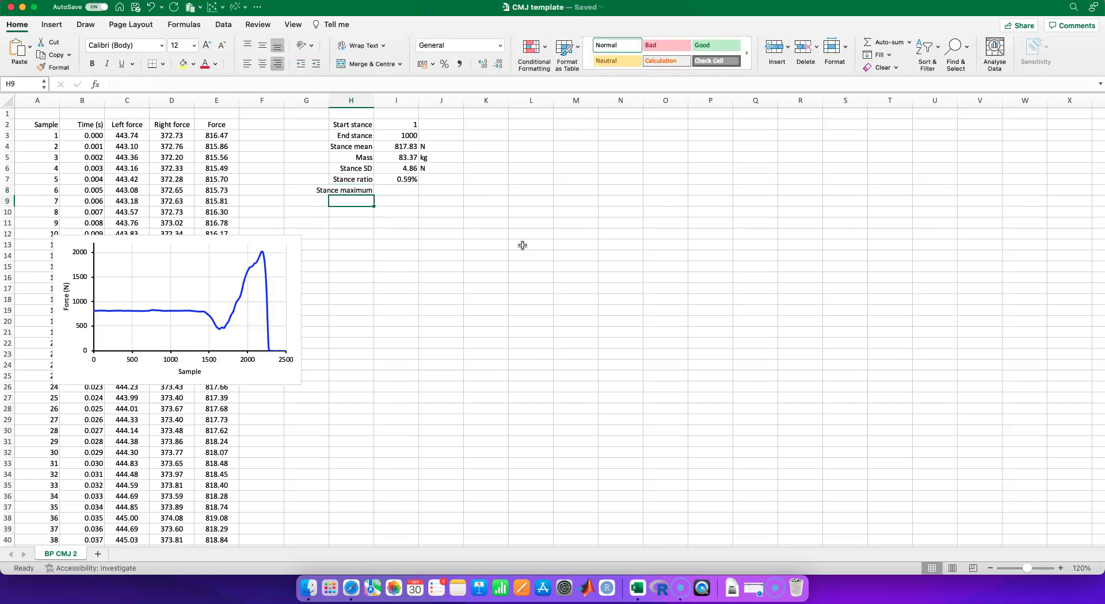
pyautogui.write('Location')
pyautogui.press('Return')
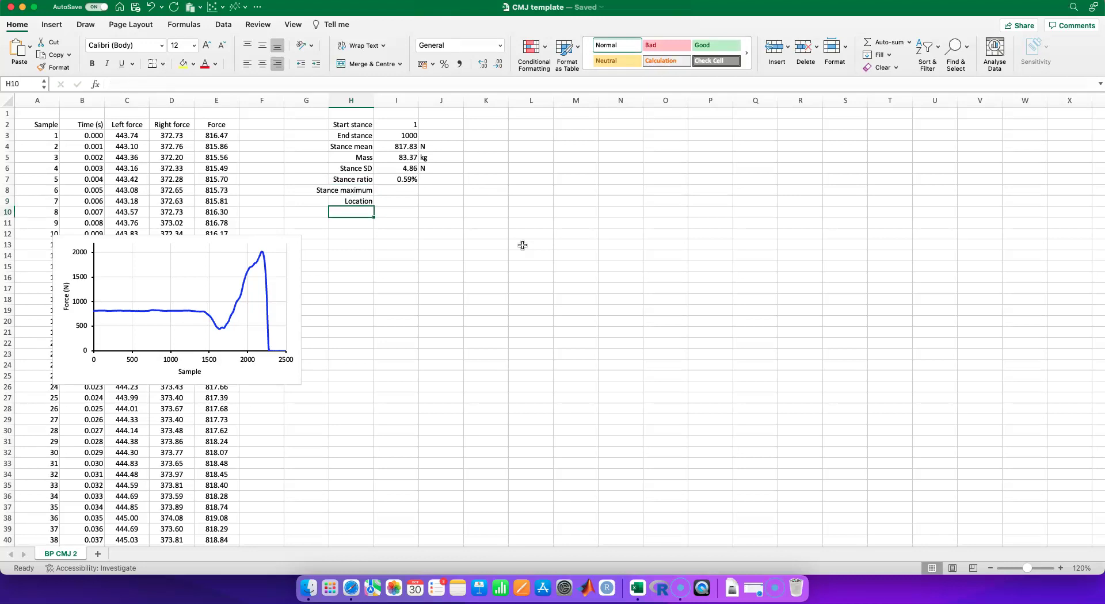
# Step: Enter the labels "Force minimum" in cell H10 and "Location" in cell H11
pyautogui.write('Force')
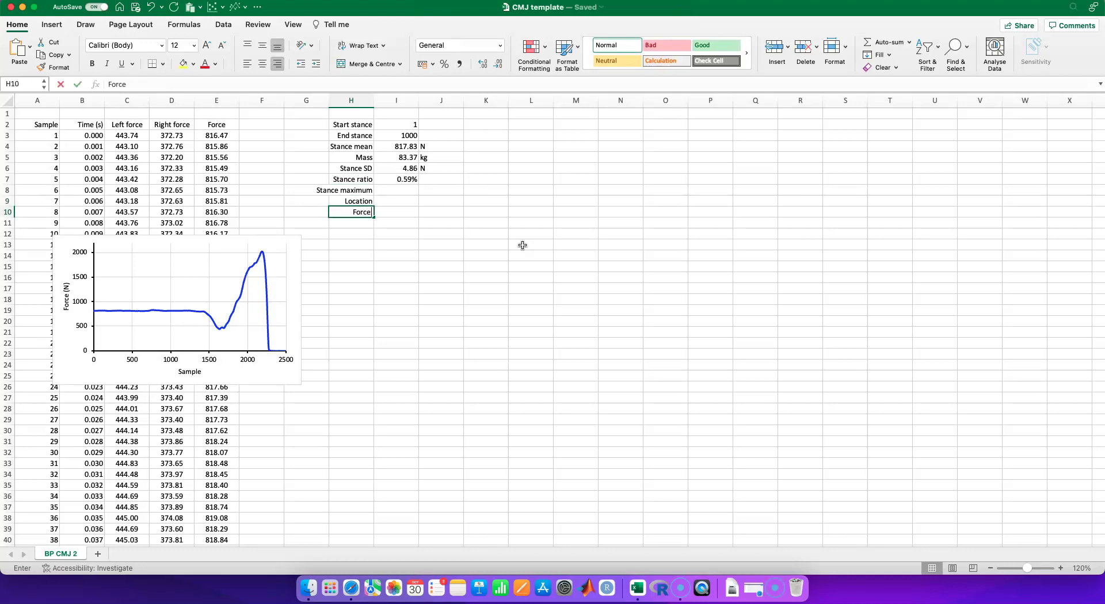
pyautogui.write(' minimum')
pyautogui.press('Return')
pyautogui.write('Loca')
pyautogui.press('Return')
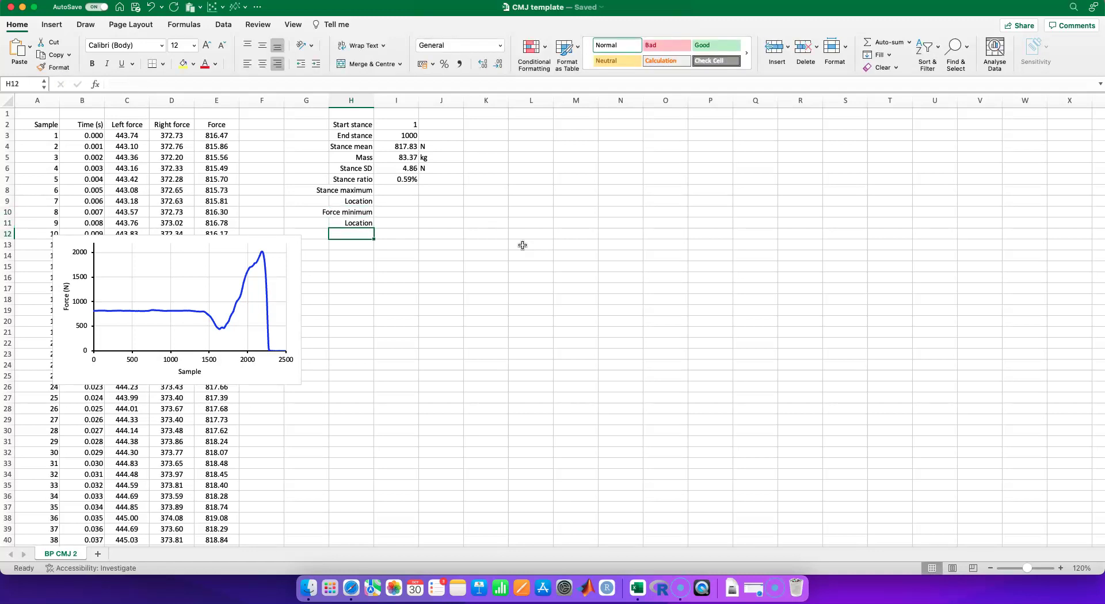
# Step: Enter the labels "Force maximum" in cell H12 and "Location" in cell H13
pyautogui.write('Force ')
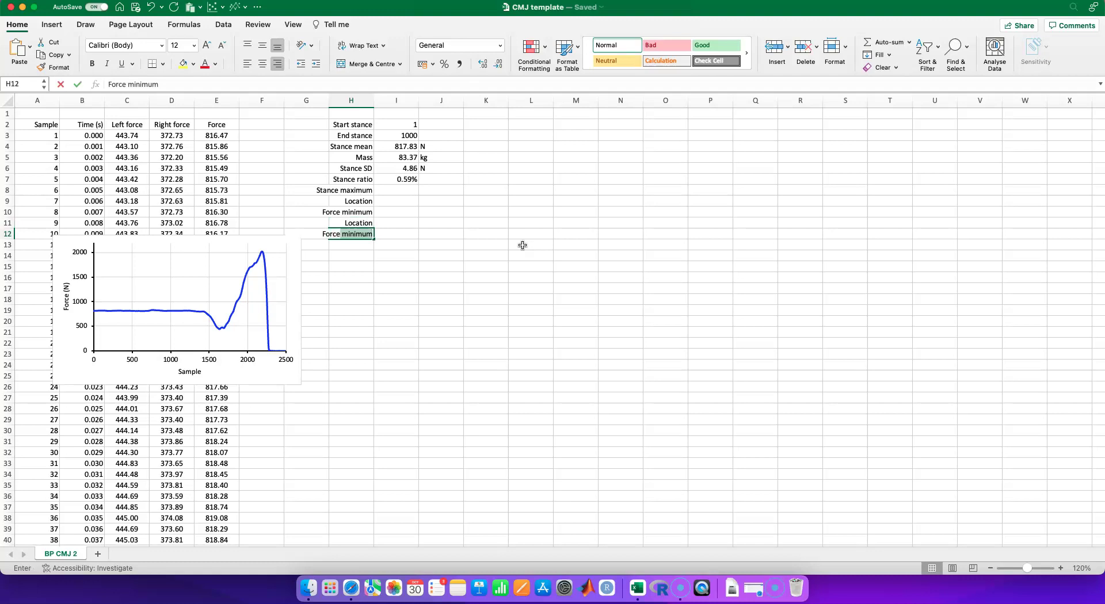
pyautogui.write('maximum')
pyautogui.press('Return')
pyautogui.write('Location')
pyautogui.press('Return')
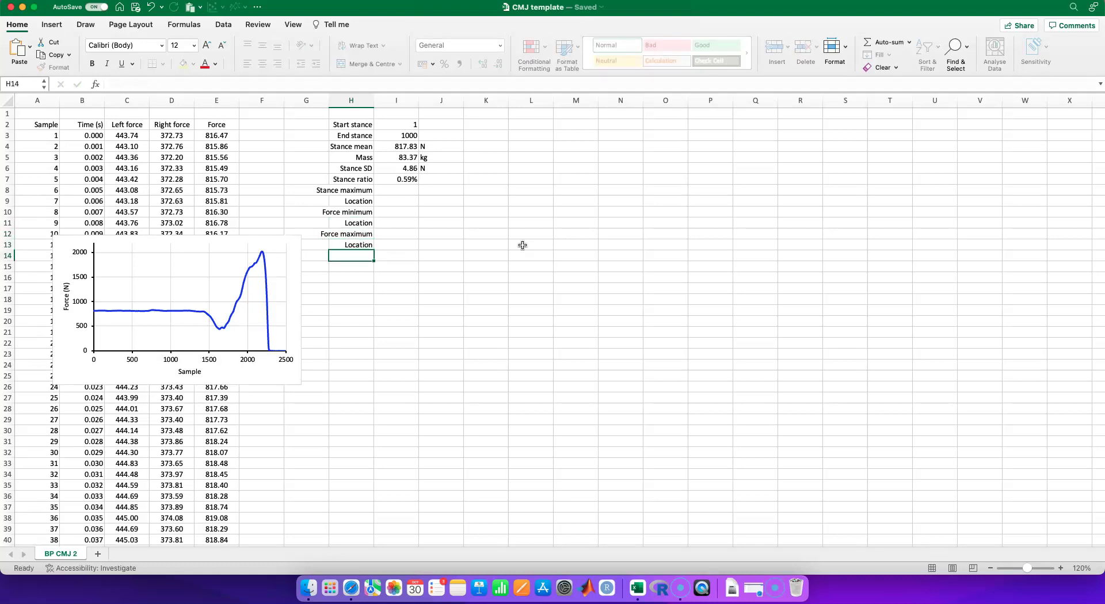
# Step: Enter the label "Start force Δ direction" in cell H14
pyautogui.write('Start force J')
pyautogui.press('BackSpace')
pyautogui.press('BackSpace')
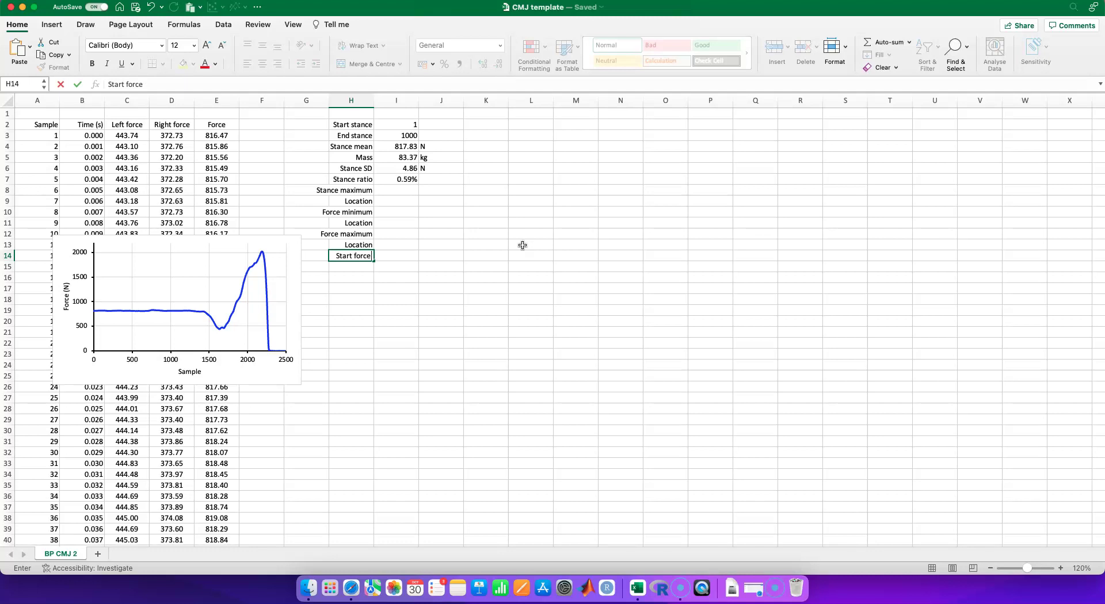
pyautogui.write('Δ direction')
pyautogui.press('Return')
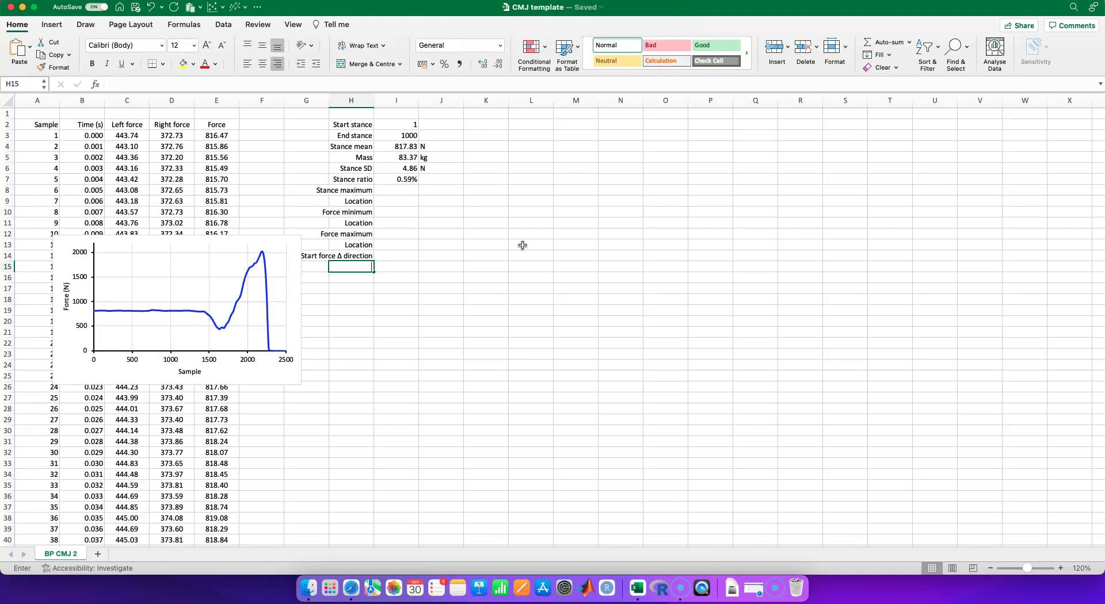
# Step: Enter the labels "Start threshold" in cell H15 and "Start Location" in cell H16
pyautogui.write('Start threshold')
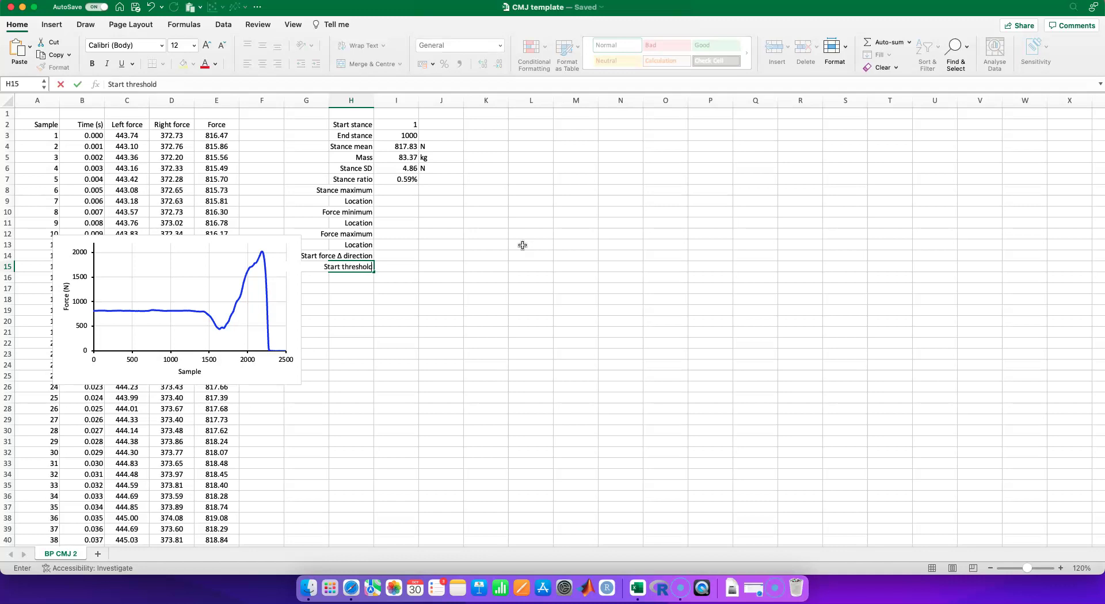
pyautogui.press('Return')
pyautogui.write('St')
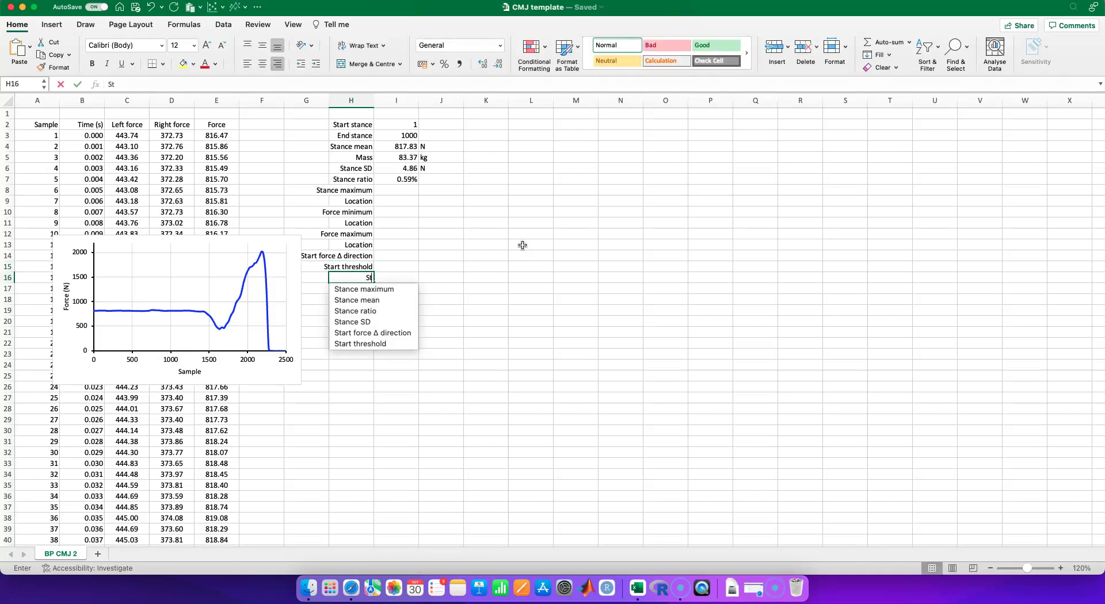
pyautogui.write('art Location')
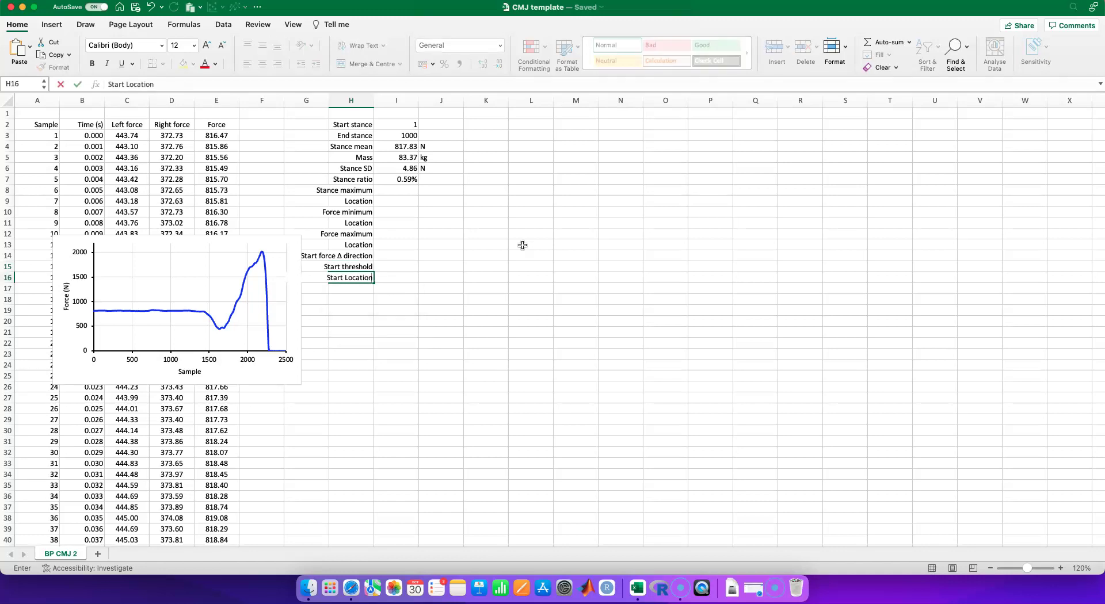
pyautogui.press('Return')
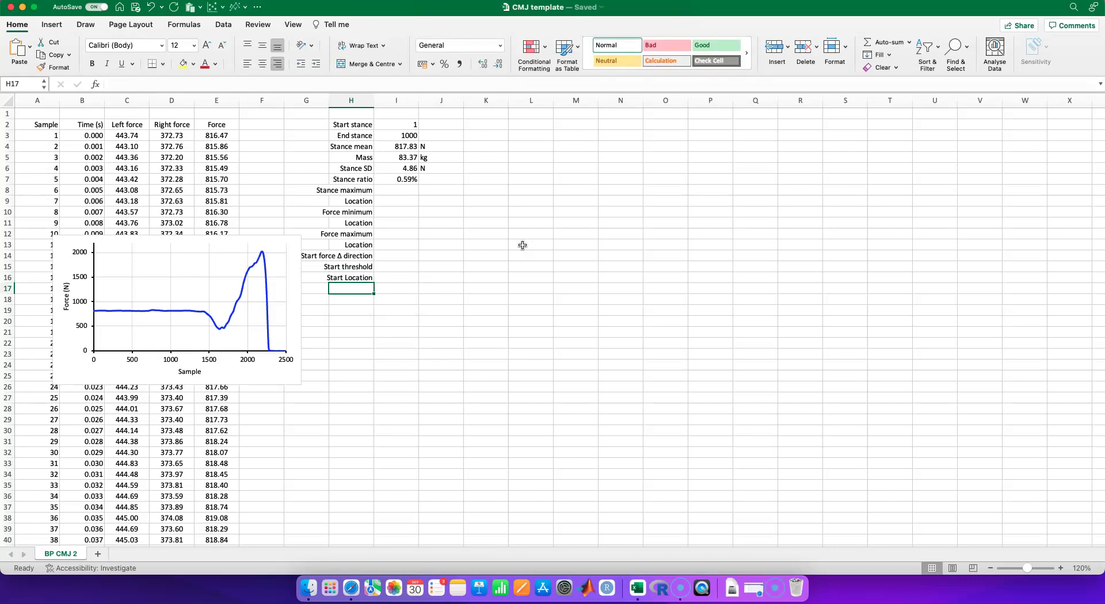
pyautogui.write('Take-of')
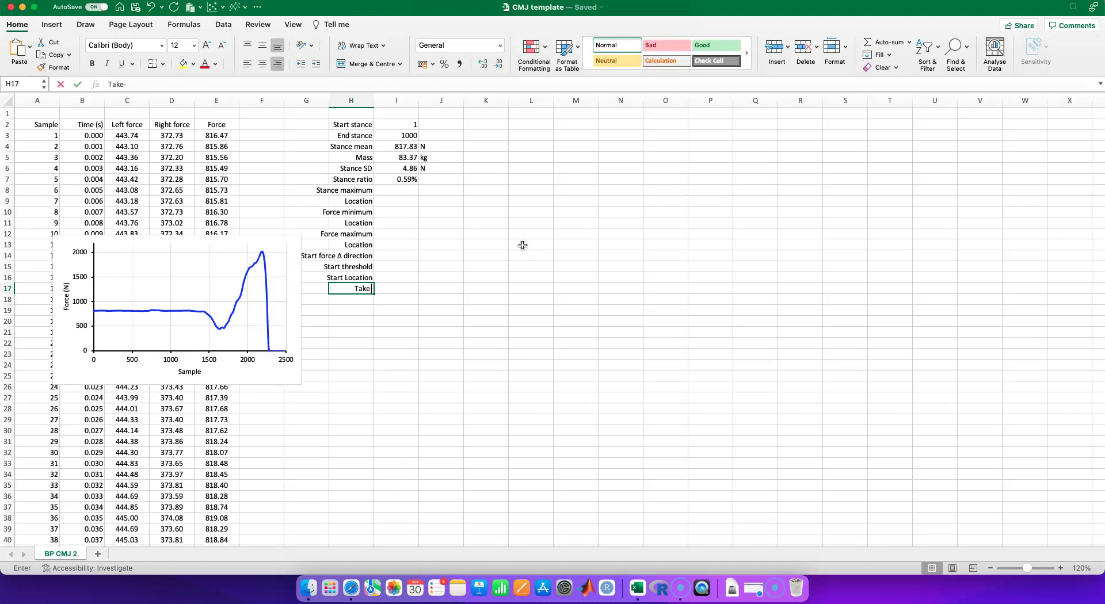
pyautogui.press('BackSpace')
pyautogui.press('BackSpace')
pyautogui.press('BackSpace')
pyautogui.press('BackSpace')
pyautogui.press('BackSpace')
pyautogui.press('BackSpace')
pyautogui.press('BackSpace')
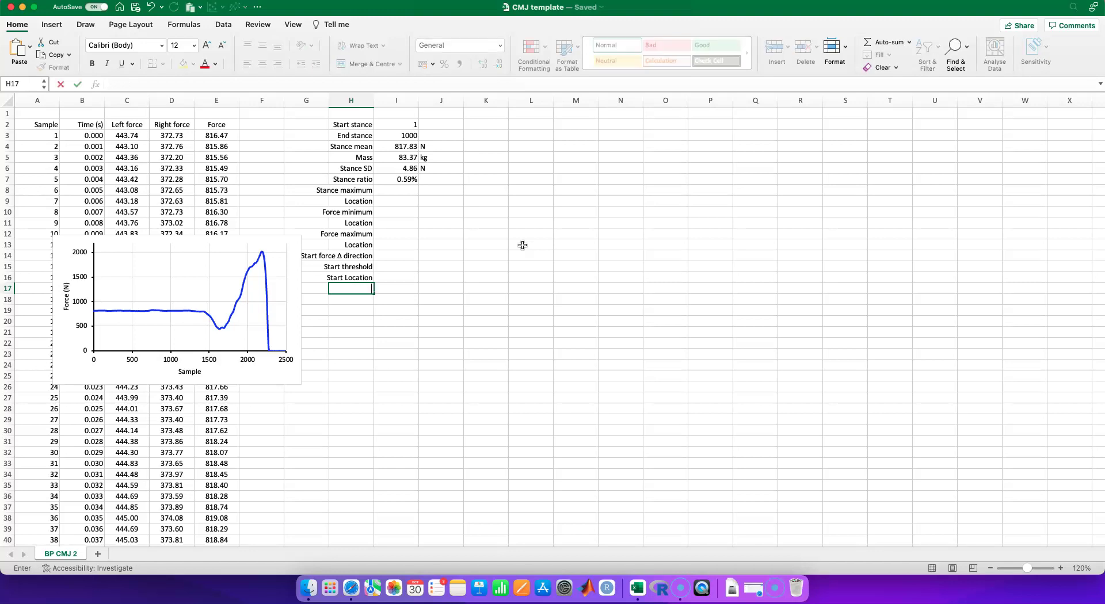
# Step: Enter the label "Force <10 N" in cell H17
pyautogui.write('Force <10 N')
pyautogui.press('Return')
pyautogui.press('Up')
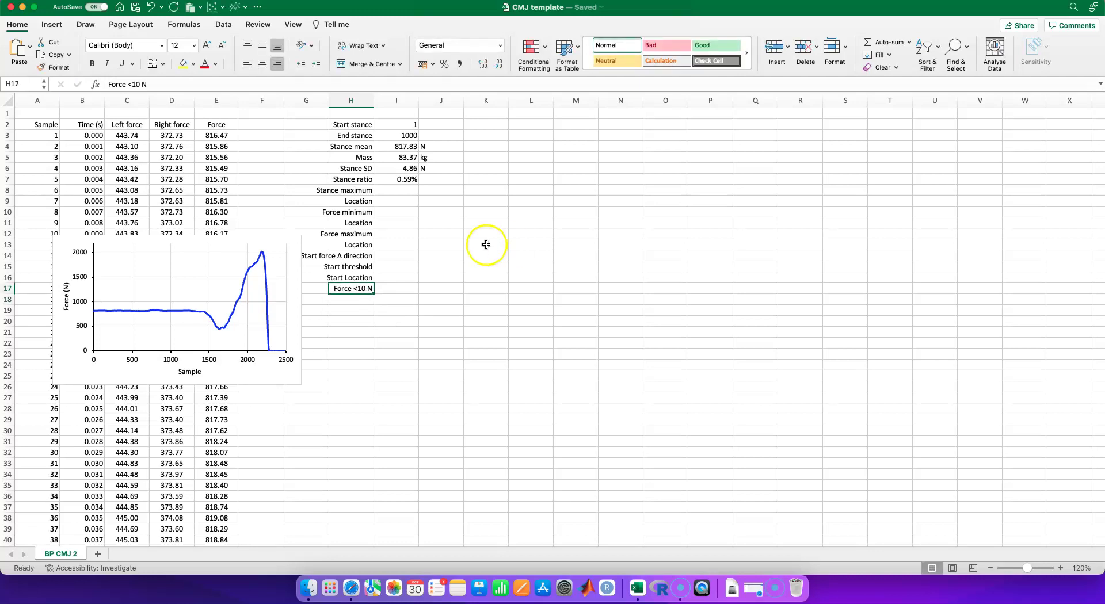
# Step: Move the force chart slightly left, clear of the calculation labels, and select cell I17 beside the "Force <10 N" label
pyautogui.moveTo(275, 239); pyautogui.dragTo(259, 240)
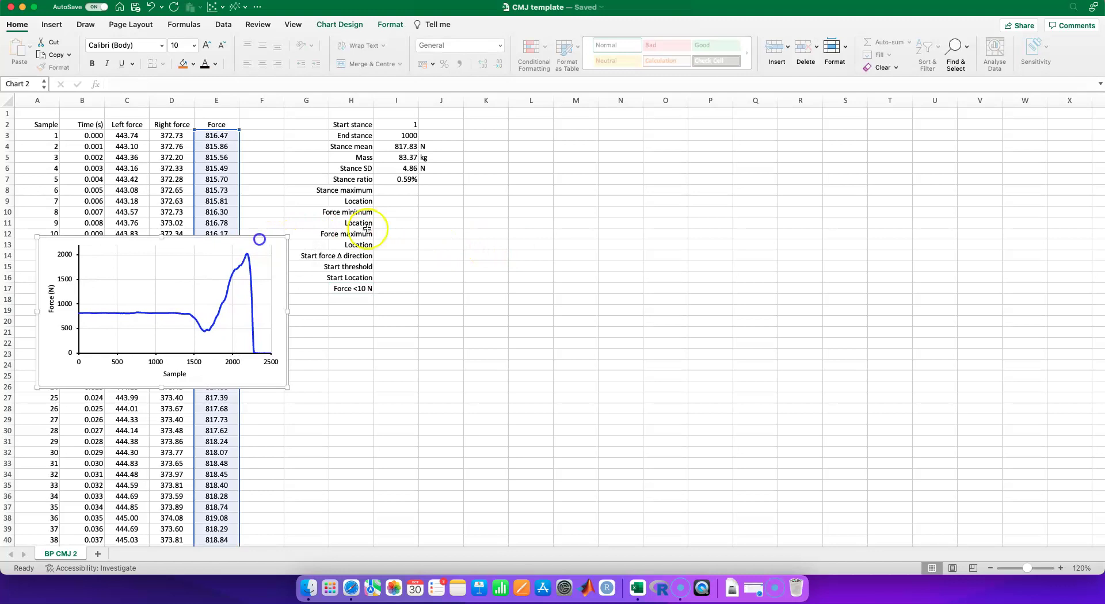
pyautogui.click(397, 289)
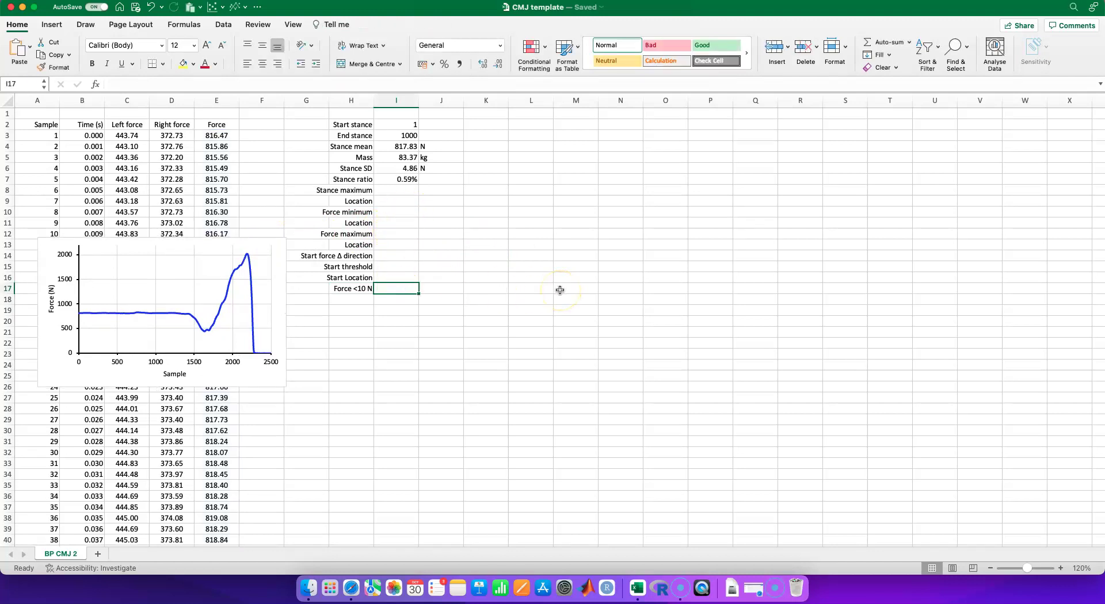